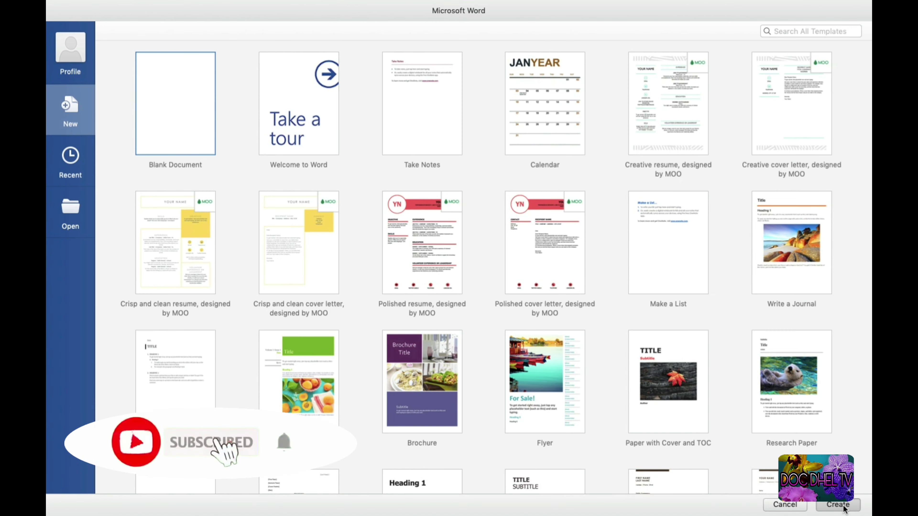
Create a blank document and expand its window to full screen
click(838, 505)
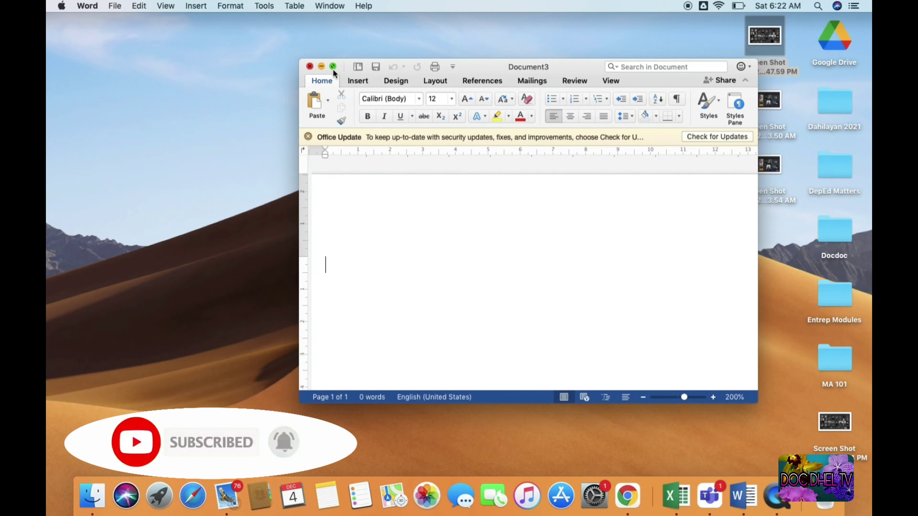
click(333, 66)
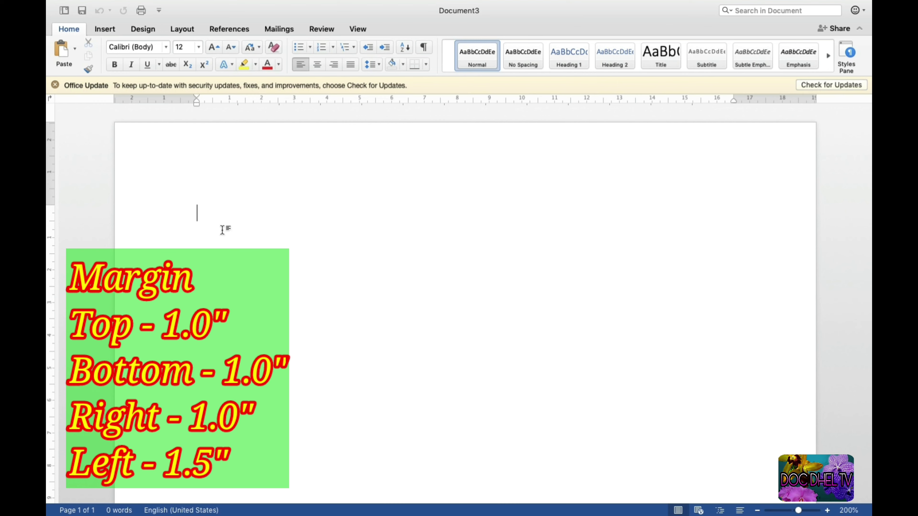
Open the custom margin settings and set the top and bottom margins to 1.0"
click(183, 30)
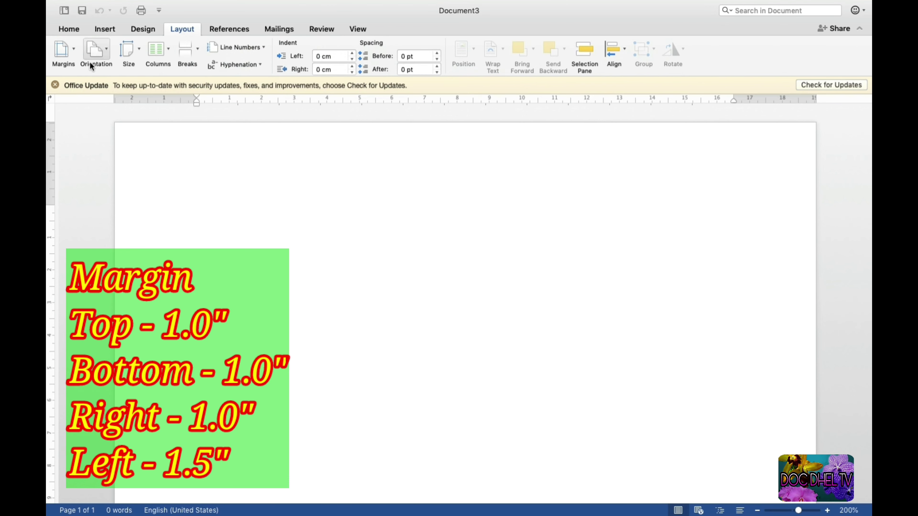
click(74, 55)
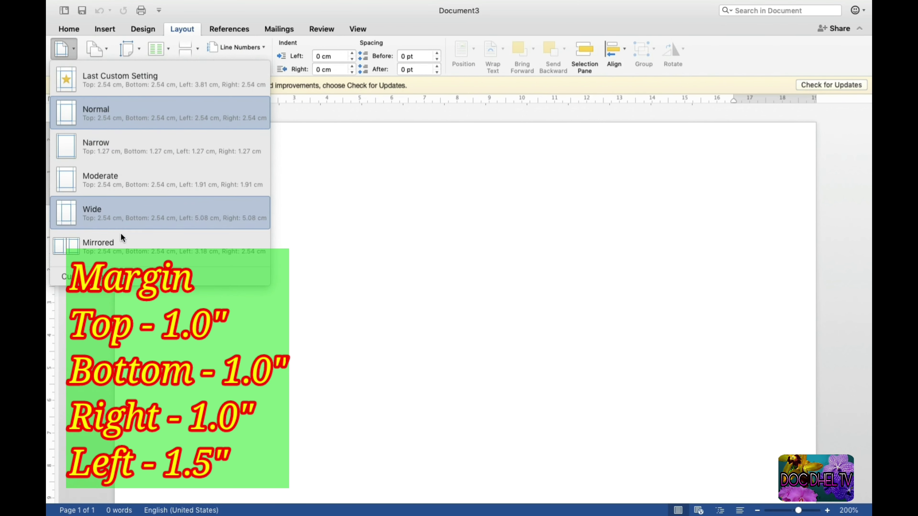
click(109, 276)
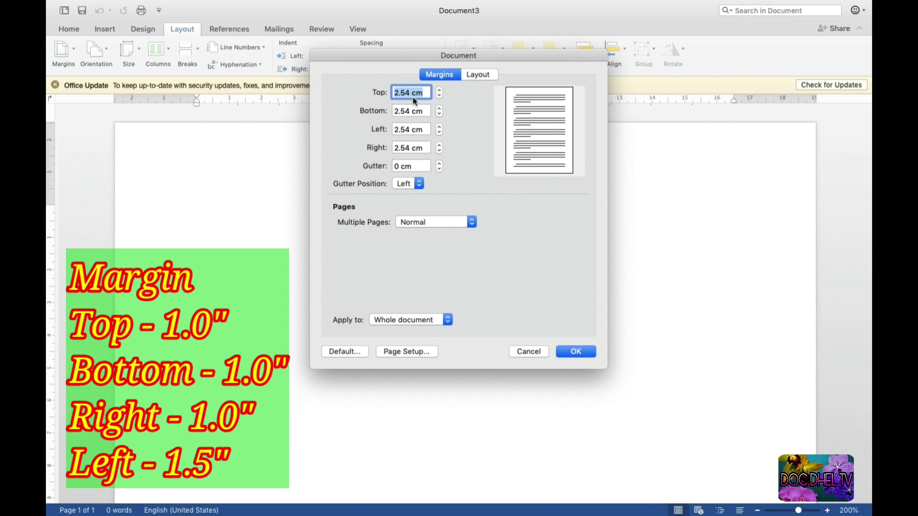
text(1.0")
click(426, 112)
key(BackSpace)
key(BackSpace)
key(BackSpace)
key(BackSpace)
key(BackSpace)
key(BackSpace)
key(BackSpace)
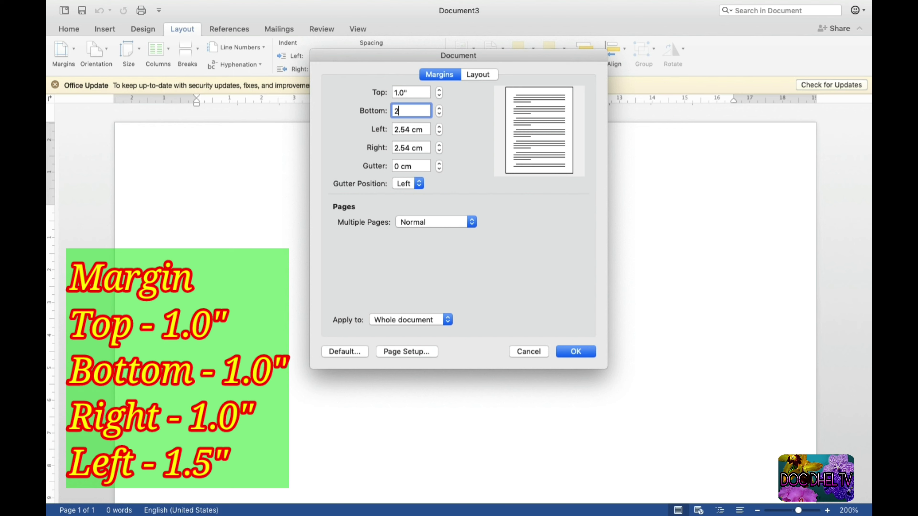
text(1.0")
Set the left page margin to 1.5"
click(425, 130)
key(BackSpace)
key(BackSpace)
key(BackSpace)
key(BackSpace)
key(BackSpace)
key(BackSpace)
key(BackSpace)
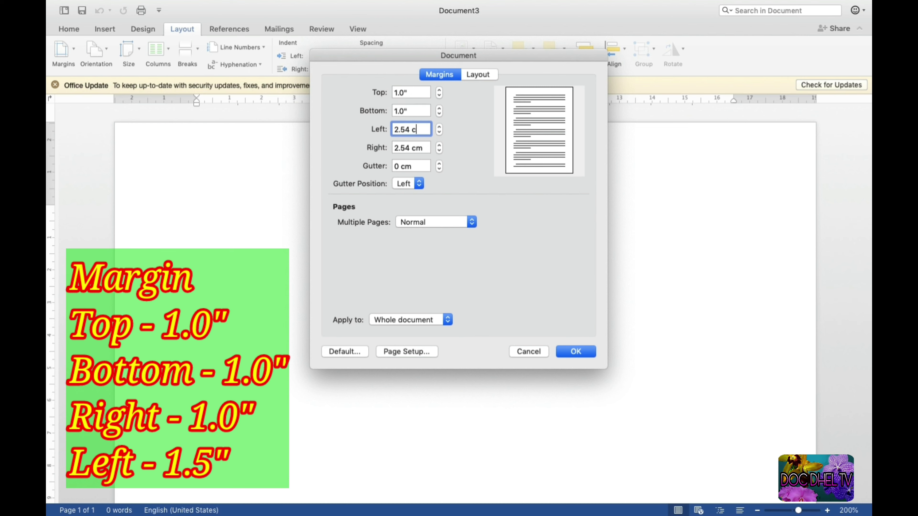
text(1.5")
Set the right page margin to 1.0" and apply the custom margins to the whole document
click(419, 167)
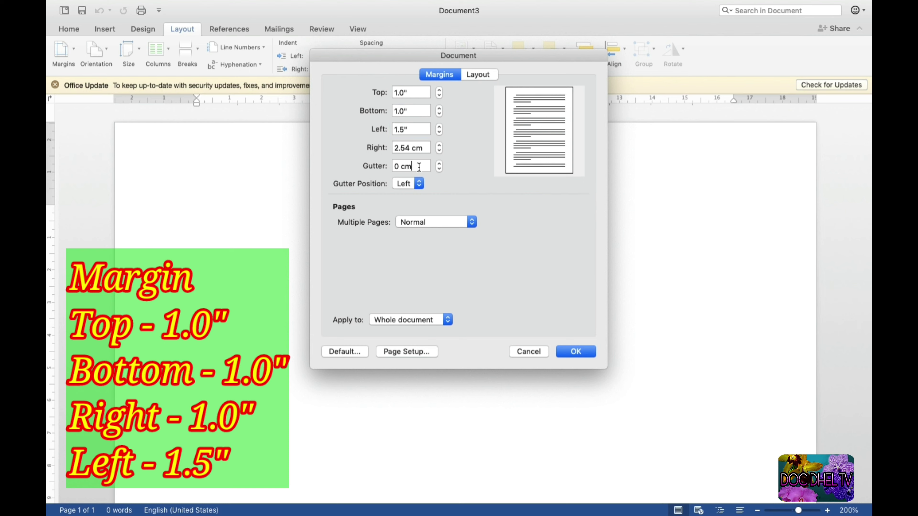
click(422, 151)
key(BackSpace)
key(BackSpace)
key(BackSpace)
key(BackSpace)
key(BackSpace)
key(BackSpace)
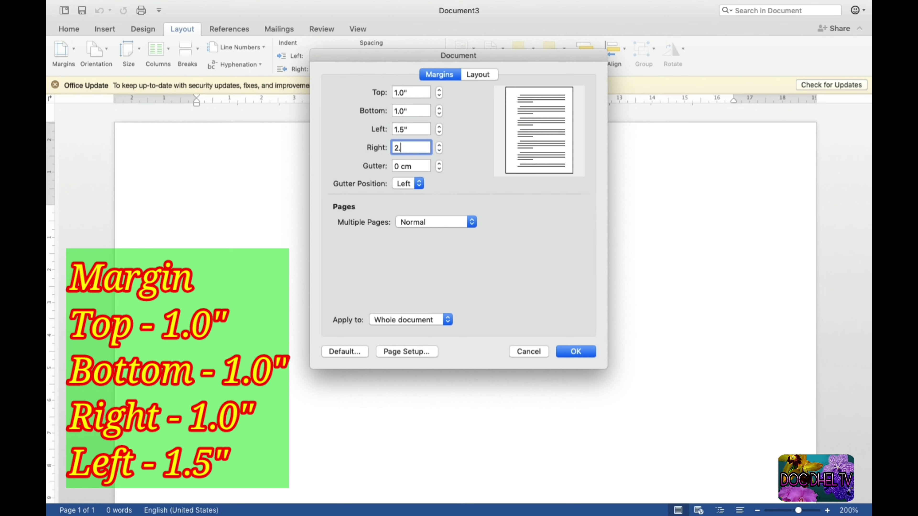
key(BackSpace)
text(1.0")
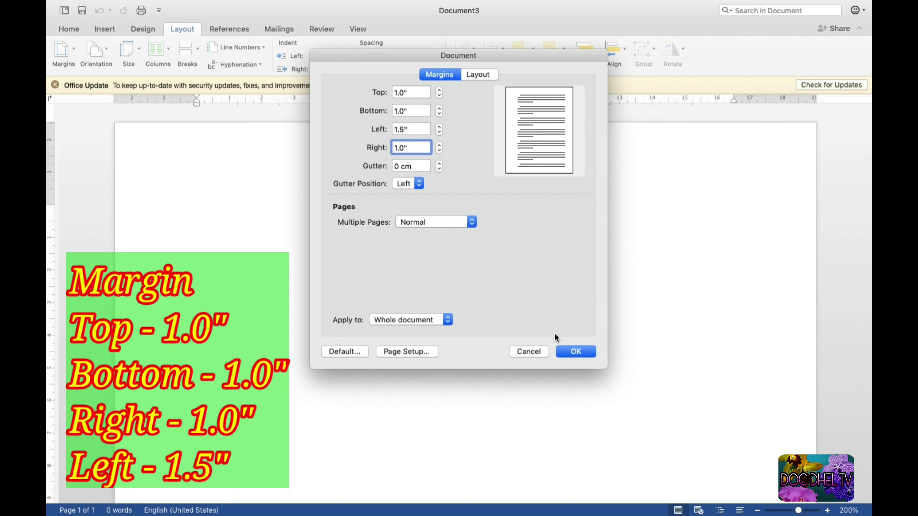
click(574, 353)
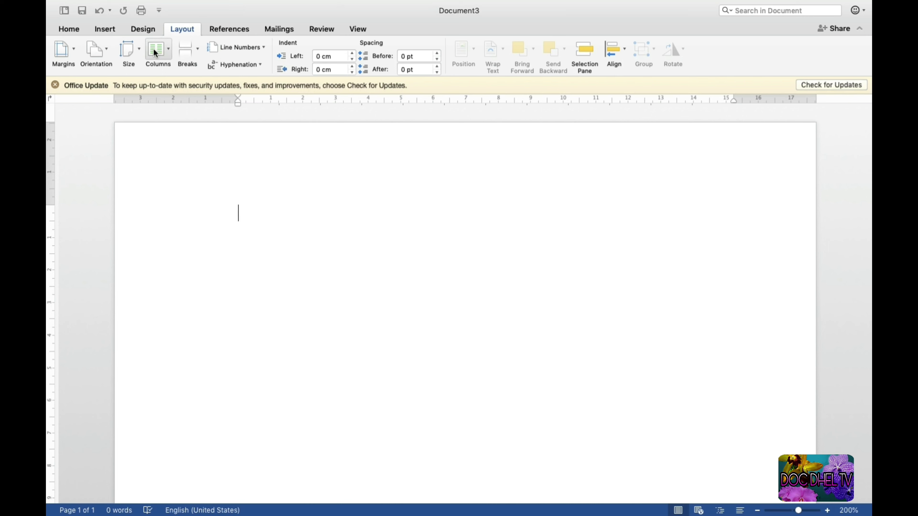
Centre the first line of the page and enter the heading TITLE PAGE
click(69, 29)
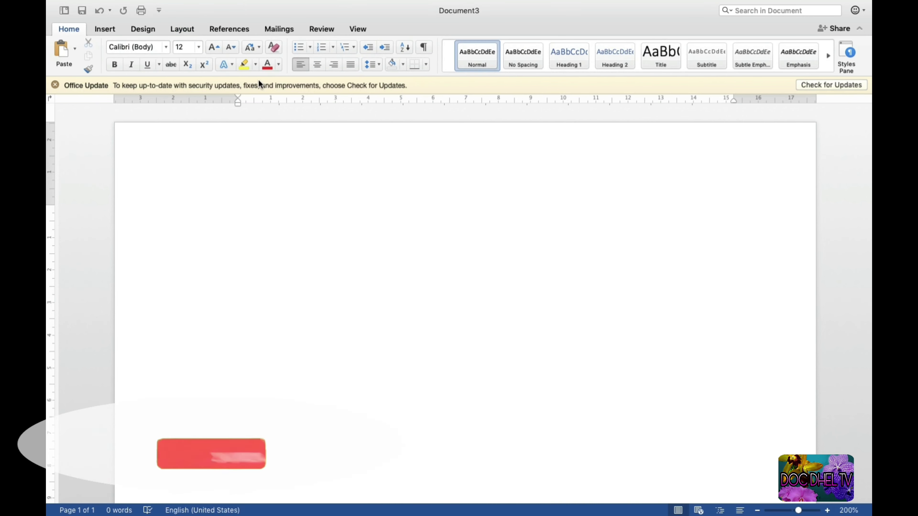
click(317, 65)
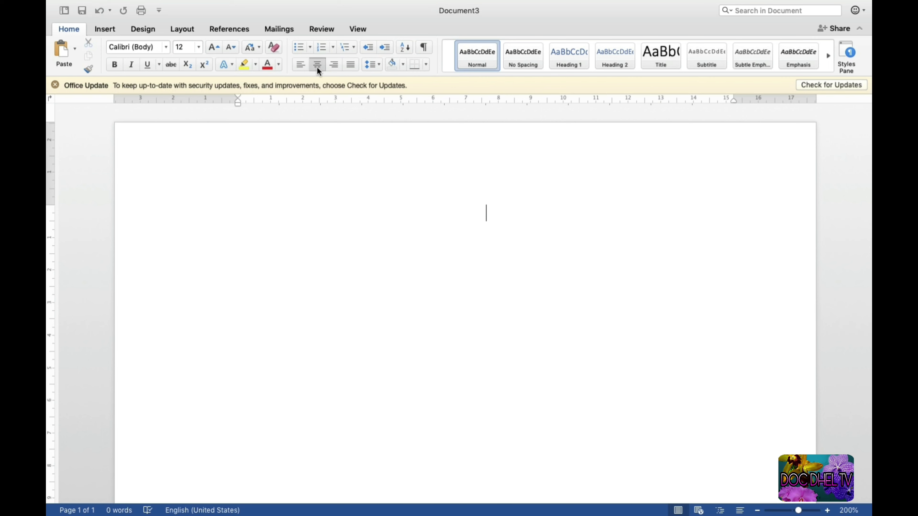
text(T)
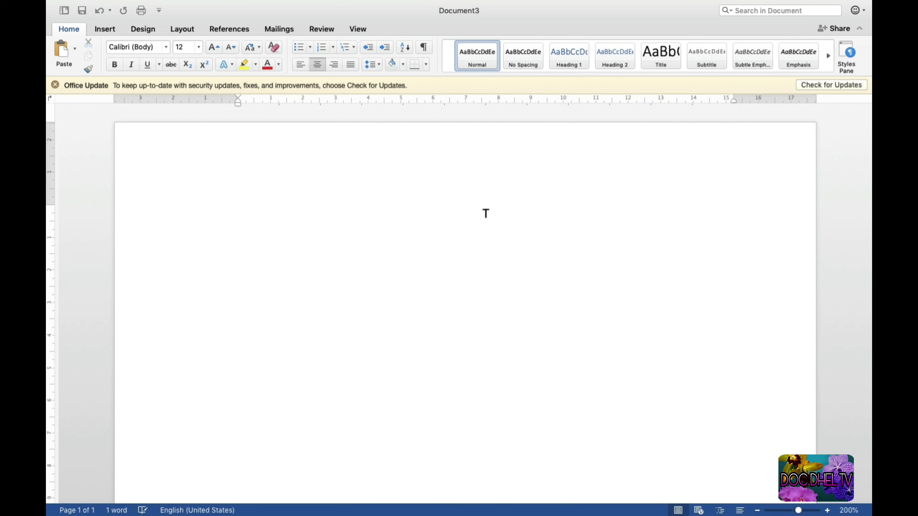
text(ITLE PAGE)
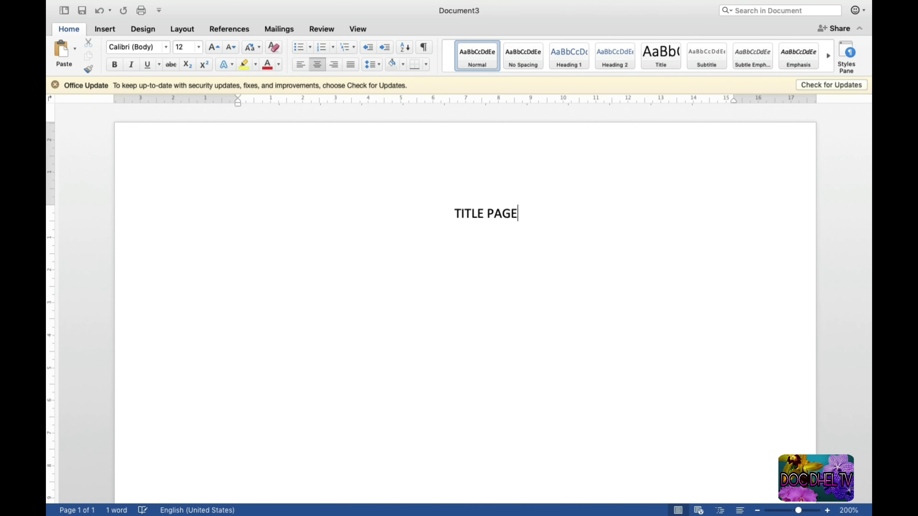
Insert blank lines below the TITLE PAGE heading until the cursor reaches the first line of a second page
key(Return)
key(Return)
key(Return)
key(Return)
key(Return)
key(Return)
key(Return)
key(Return)
key(Return)
key(Return)
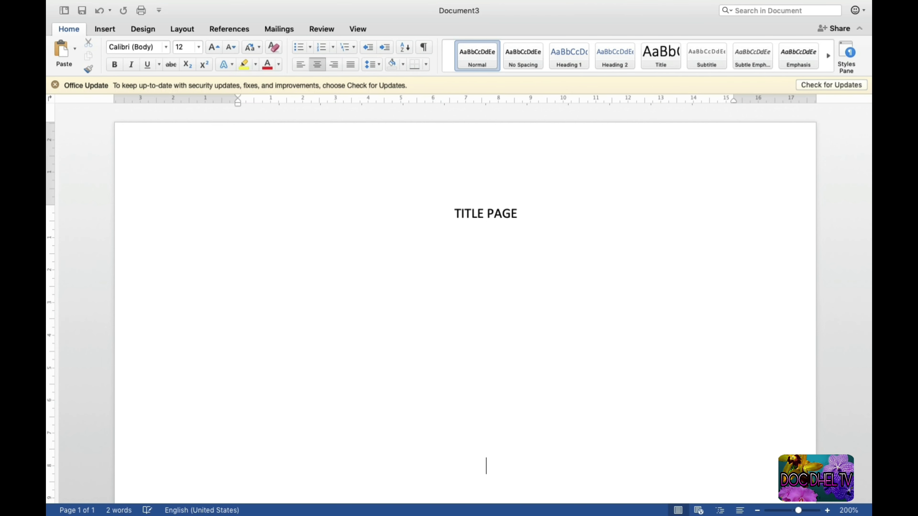
key(Return)
key(Return)
key(Return)
key(Return)
key(Return)
key(Return)
key(Return)
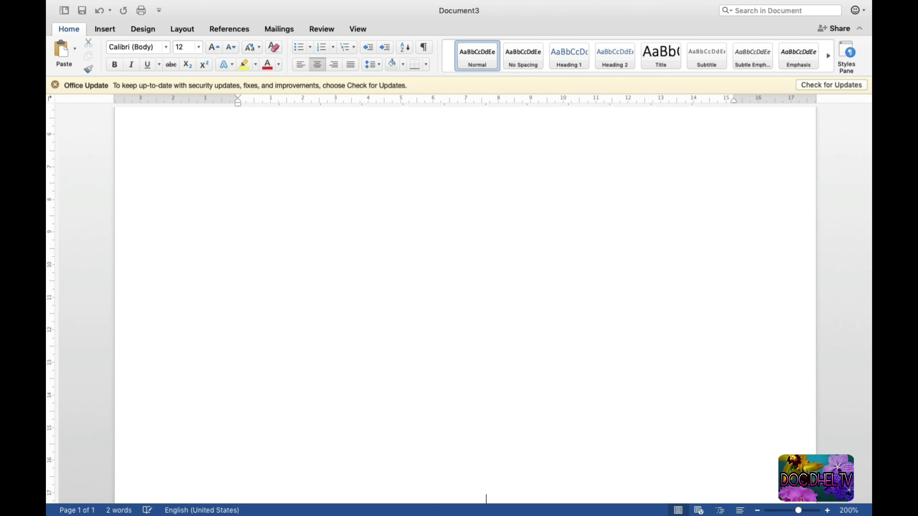
key(Return)
key(Return)
key(Return)
key(Return)
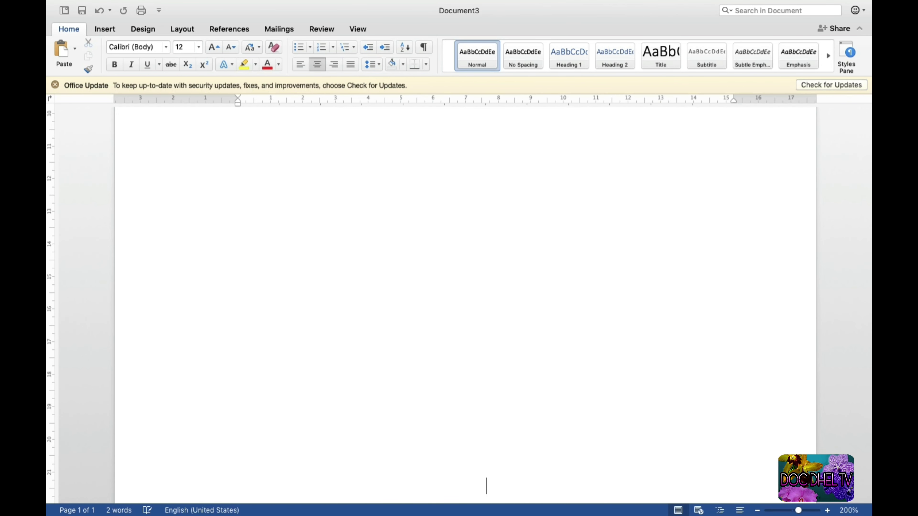
key(Return)
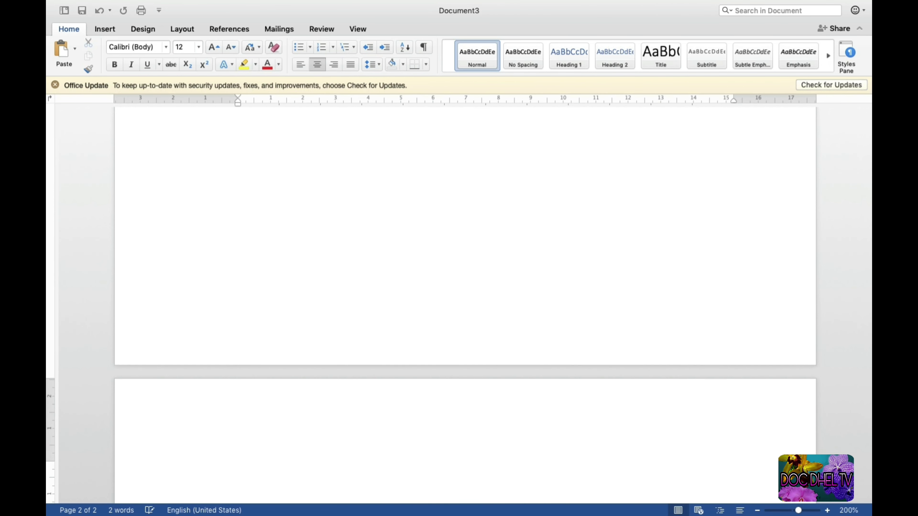
key(BackSpace)
key(Return)
Enter the heading ACKNOWLEDGMENT on the second page, spelled without an E after the G
text(ACKNOWL)
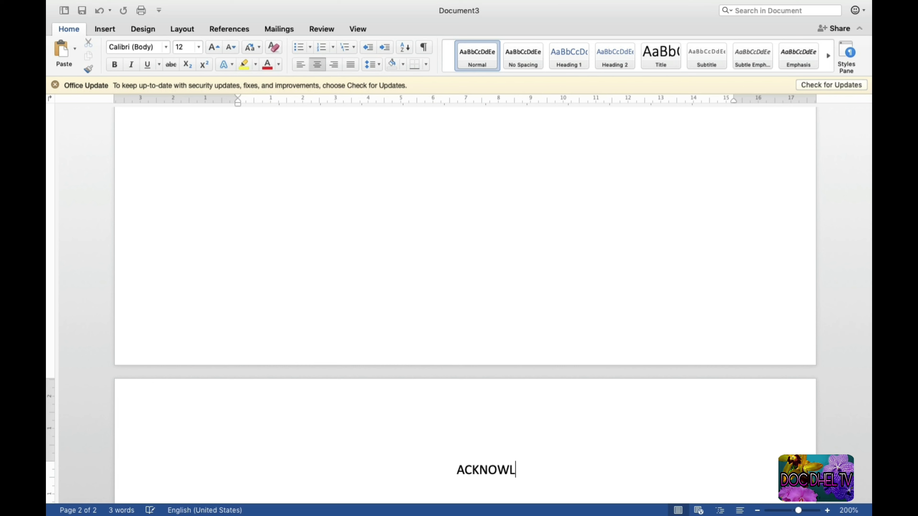
text(EDGE)
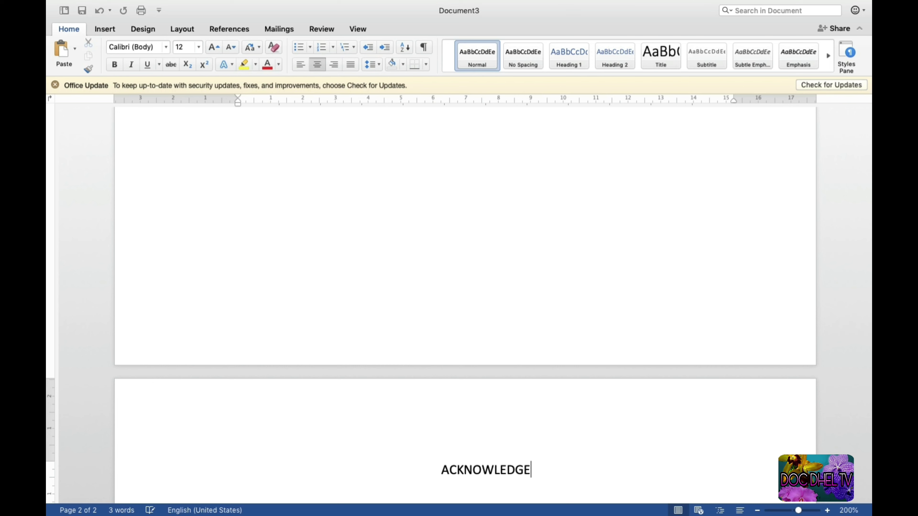
text(MENT)
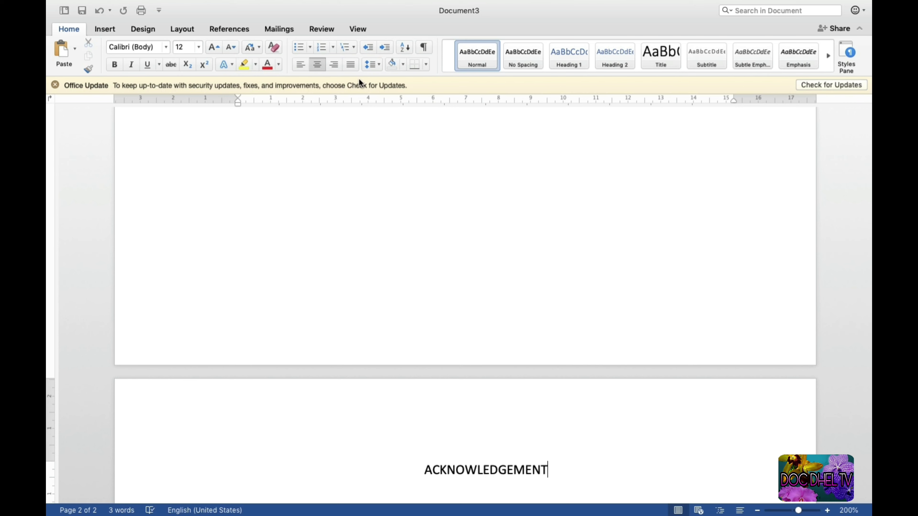
key(Return)
click(516, 474)
key(BackSpace)
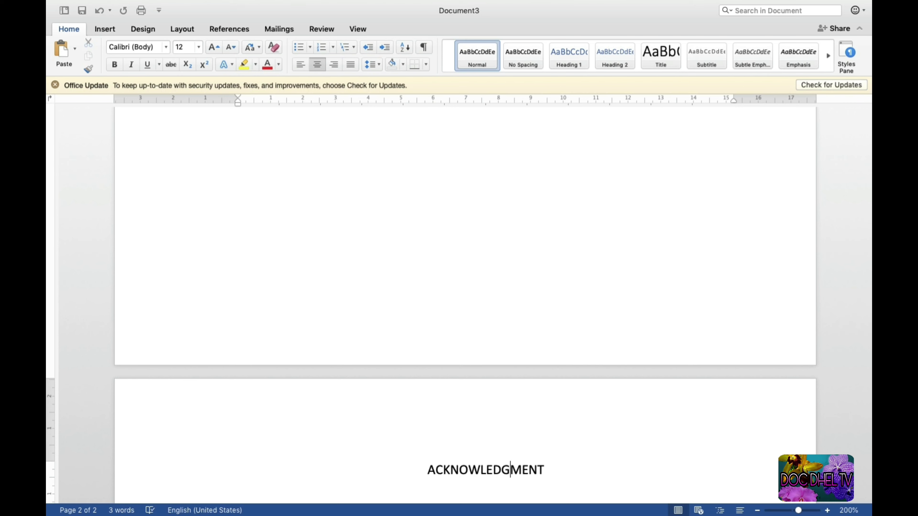
Insert blank lines below ACKNOWLEDGMENT to reach a third page and enter the heading TABLE OF CONTENTS there
click(547, 473)
key(Down)
key(Return)
key(Return)
key(Return)
key(Return)
key(Return)
key(Return)
key(Return)
key(Return)
key(Return)
key(Return)
key(Return)
key(Return)
key(Return)
key(Return)
key(Return)
key(Return)
key(Return)
key(Return)
key(Return)
key(Return)
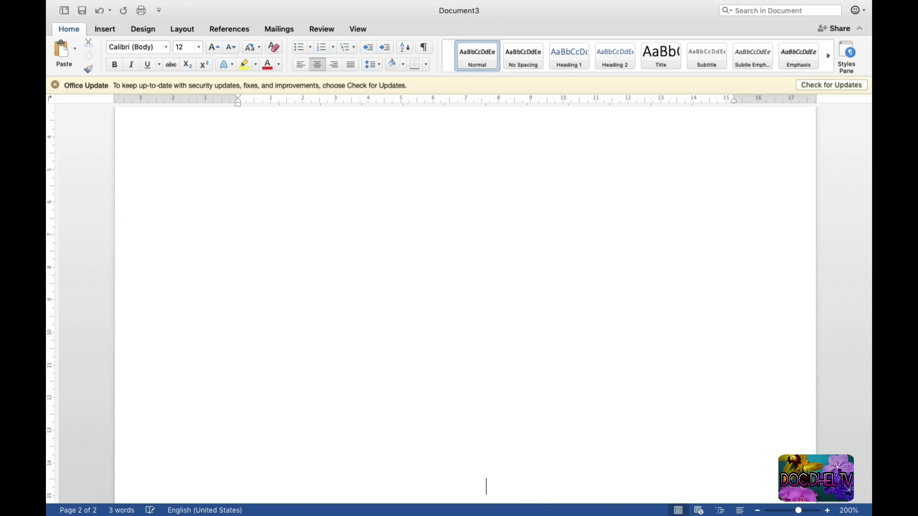
key(Return)
key(Return)
key(Return)
key(Return)
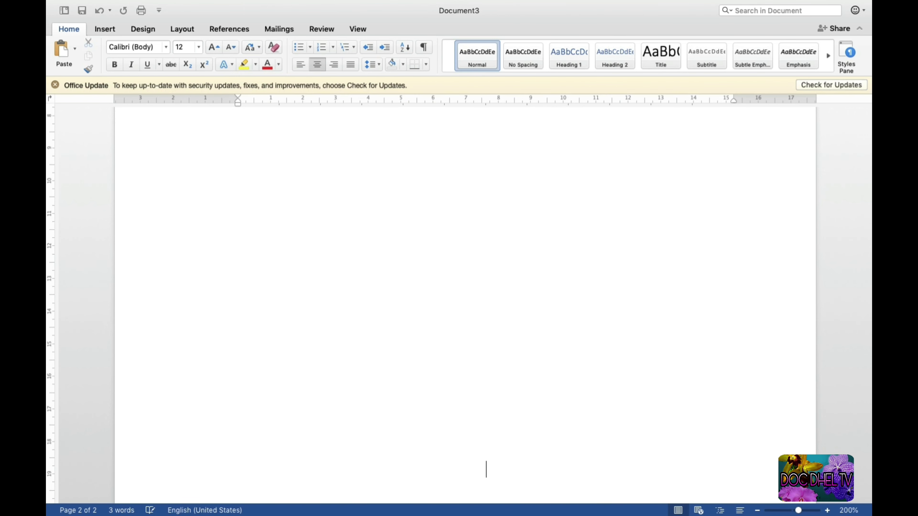
key(Return)
key(Return)
key(Return)
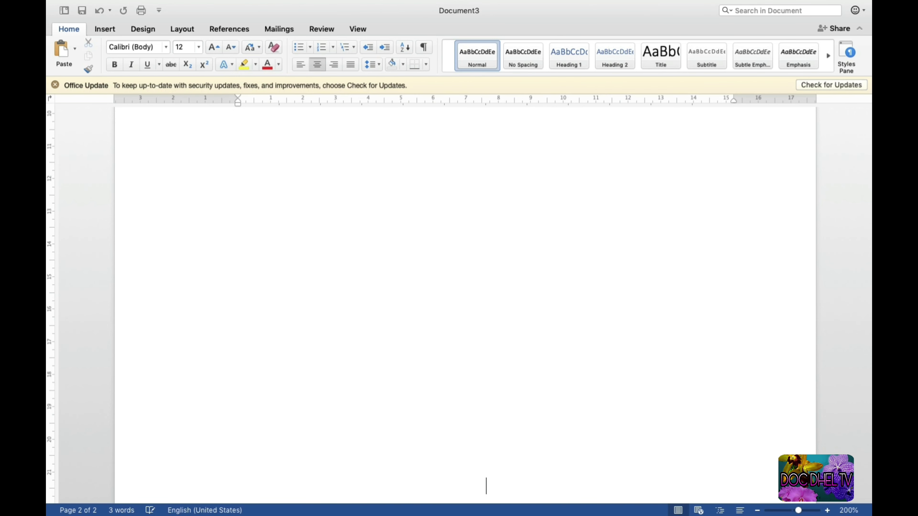
key(Return)
key(Return)
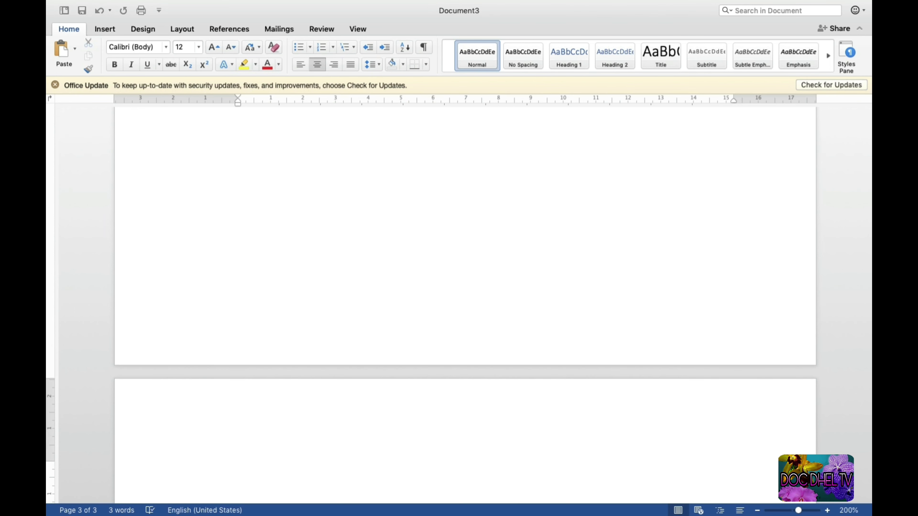
text(TABLE OF CONTENTS)
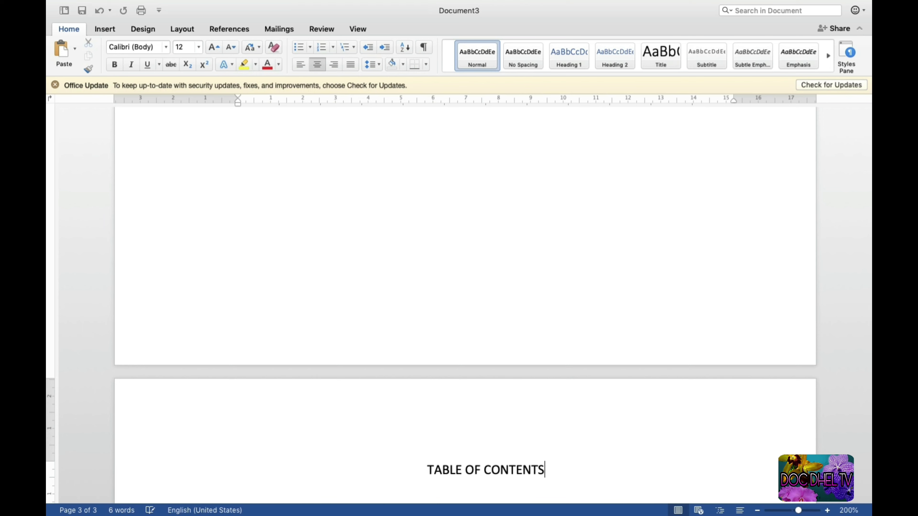
Insert blank lines below the TABLE OF CONTENTS heading until the cursor is on the first line of a fourth page
key(Return)
key(Return)
key(Return)
key(Return)
key(Return)
key(Return)
key(Return)
key(Return)
key(Return)
key(Return)
key(Return)
key(Return)
key(Return)
key(Return)
key(Return)
key(Return)
key(Return)
key(Return)
key(Return)
key(Return)
key(Return)
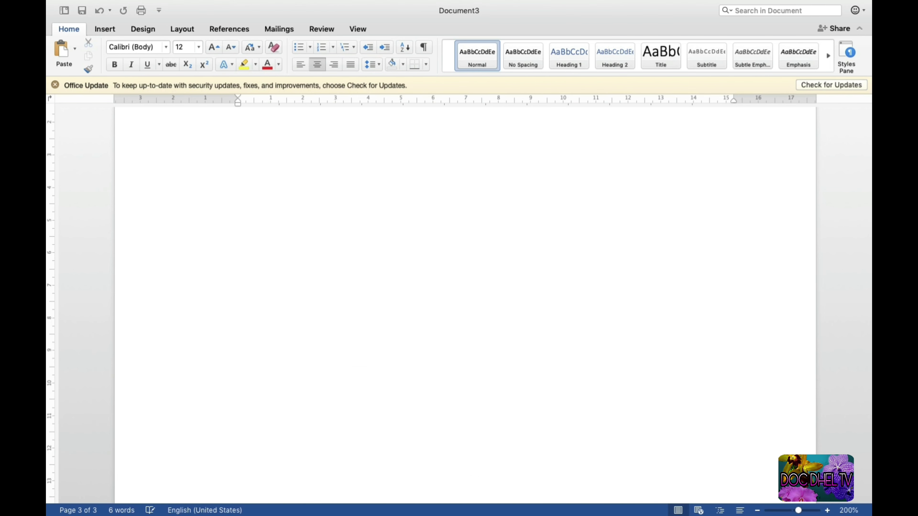
key(Return)
key(Return)
key(Return)
key(Return)
key(Return)
key(Return)
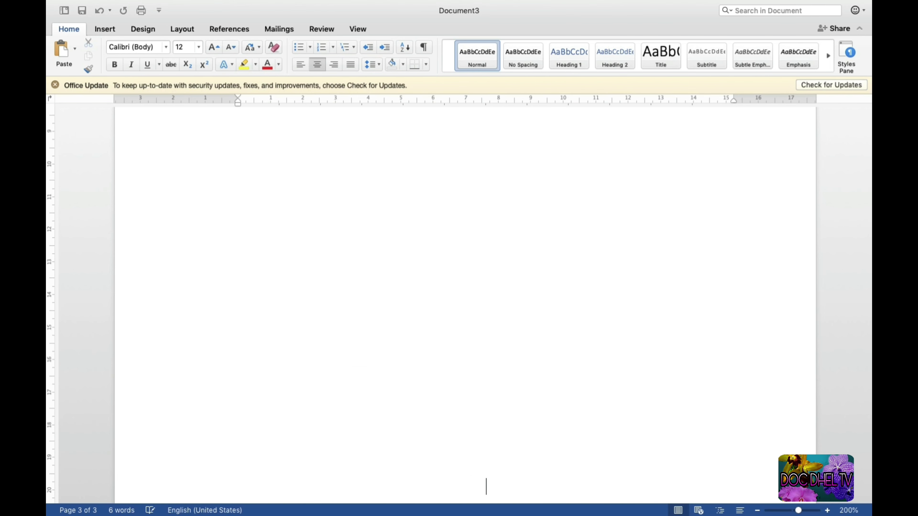
key(Return)
key(Return)
key(Return)
key(Return)
key(Return)
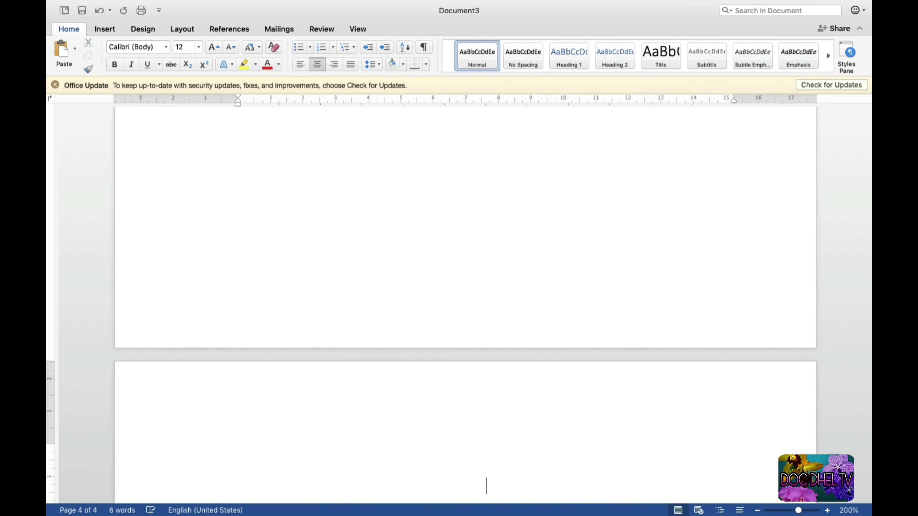
key(BackSpace)
click(486, 453)
Enter the heading Chapter 1 on the fourth page with INTRODUCTION on the line below it
text(Chapter 1)
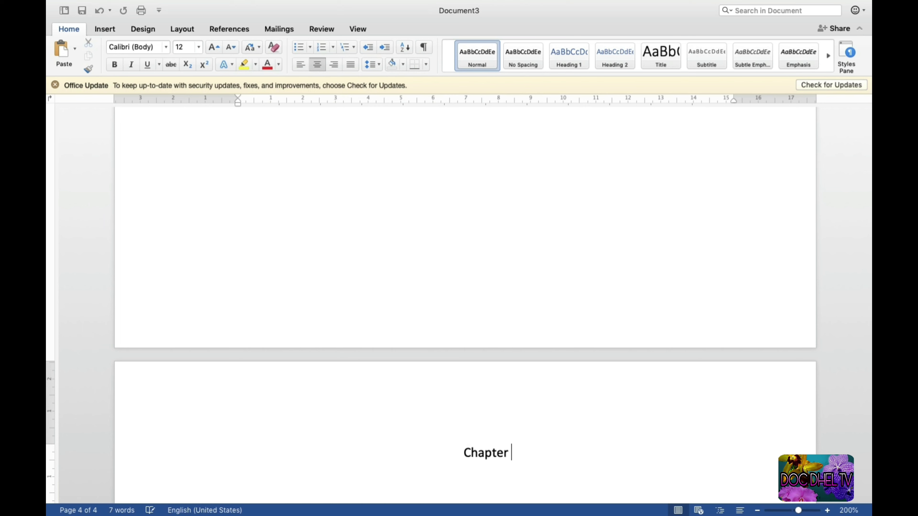
key(Return)
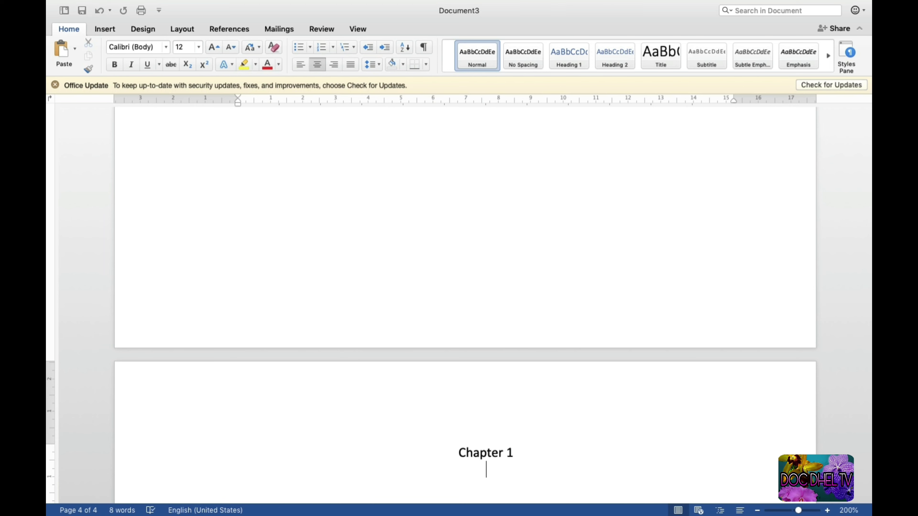
text(INTRODUCTION)
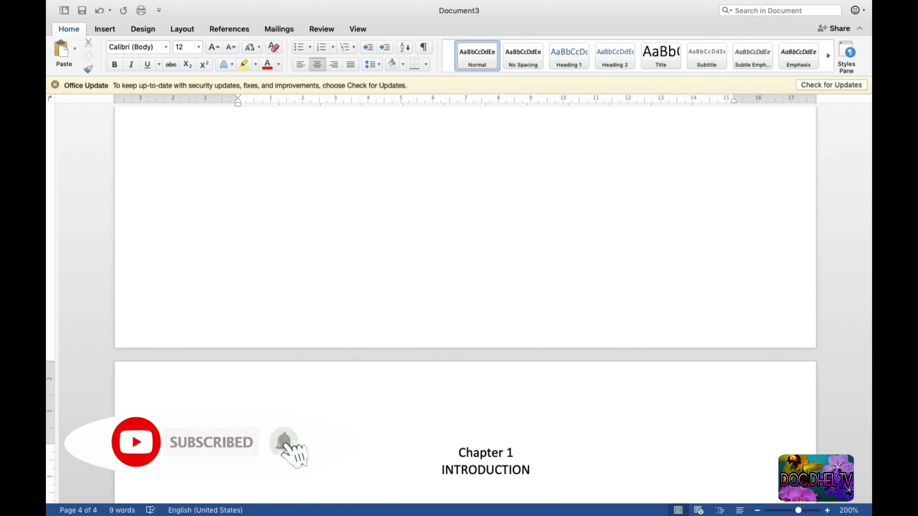
Set the line spacing of the Chapter 1 and INTRODUCTION headings to Double
drag(455, 451, 543, 462)
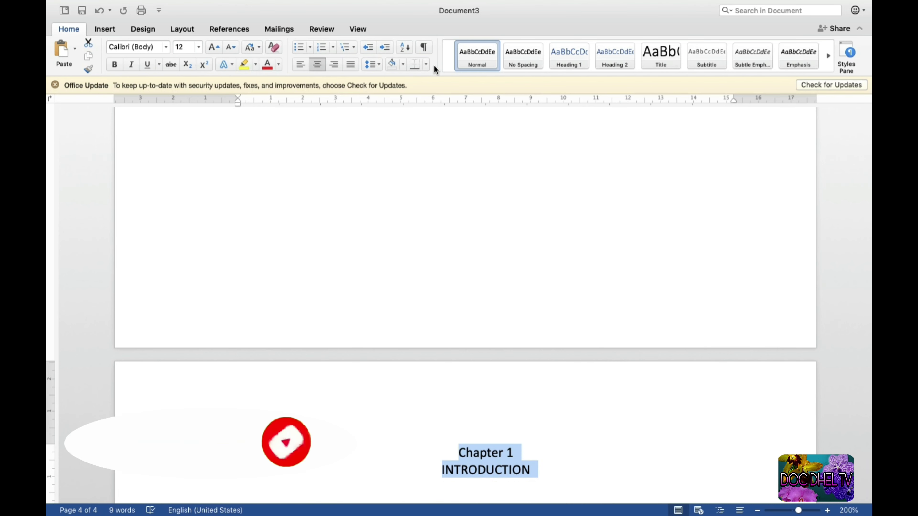
right_click(500, 468)
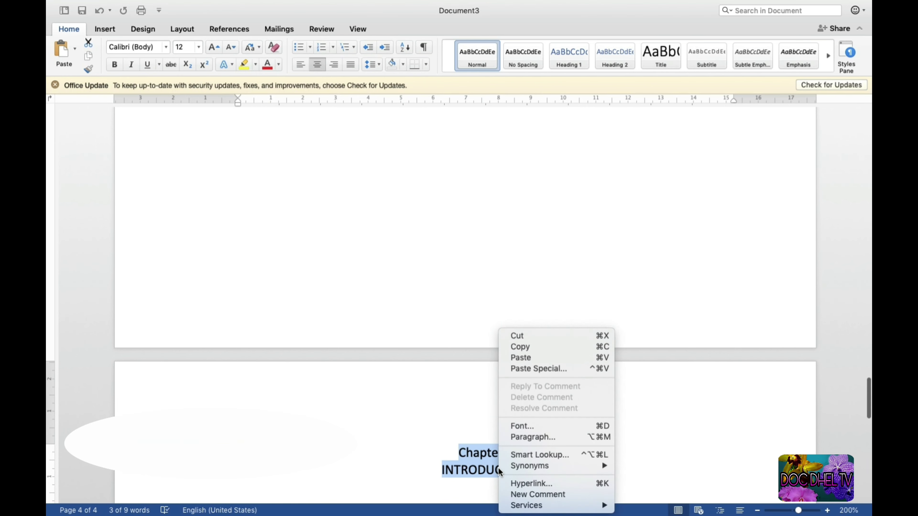
click(542, 438)
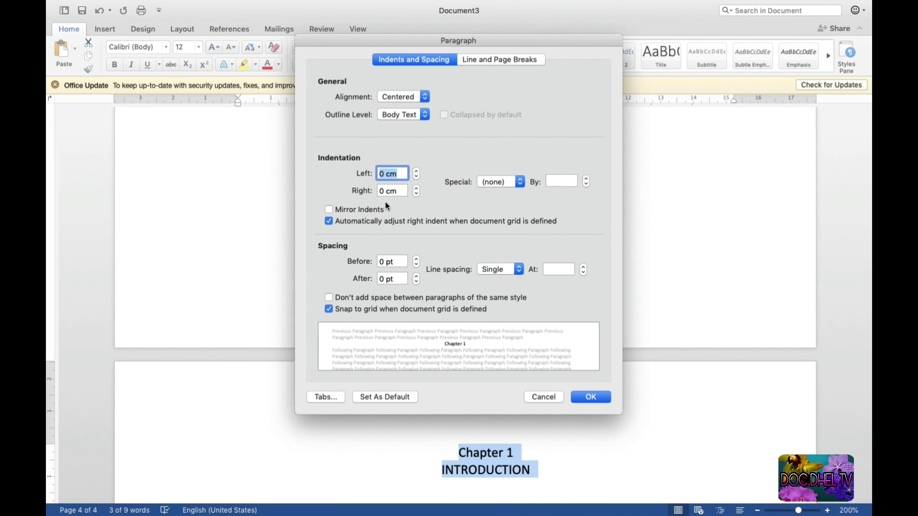
click(387, 262)
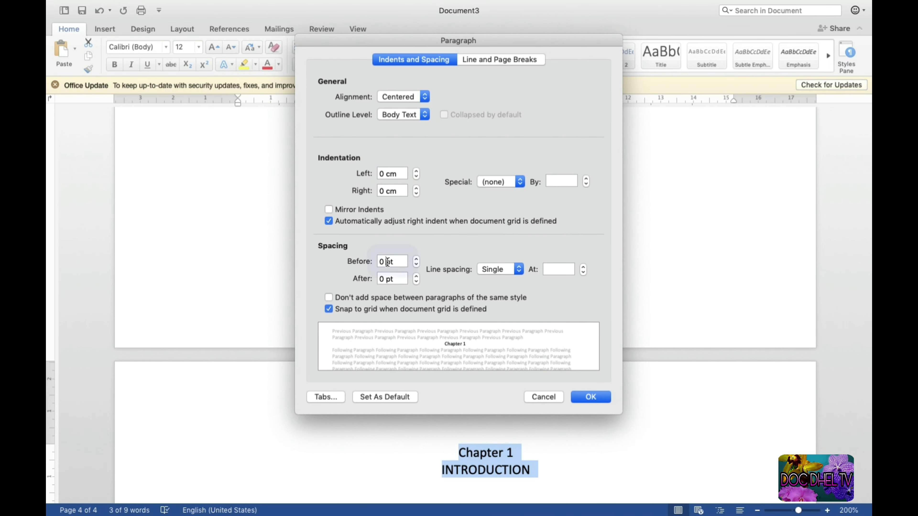
click(394, 281)
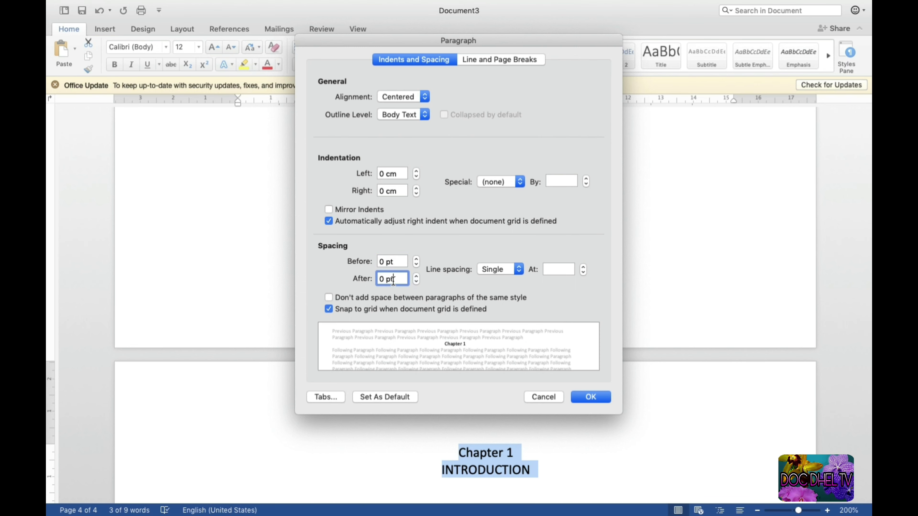
click(517, 271)
click(514, 288)
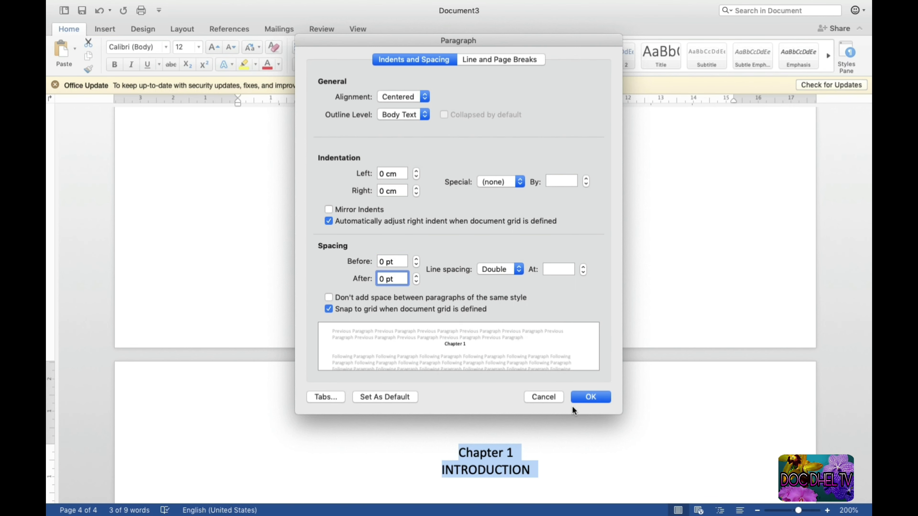
click(582, 396)
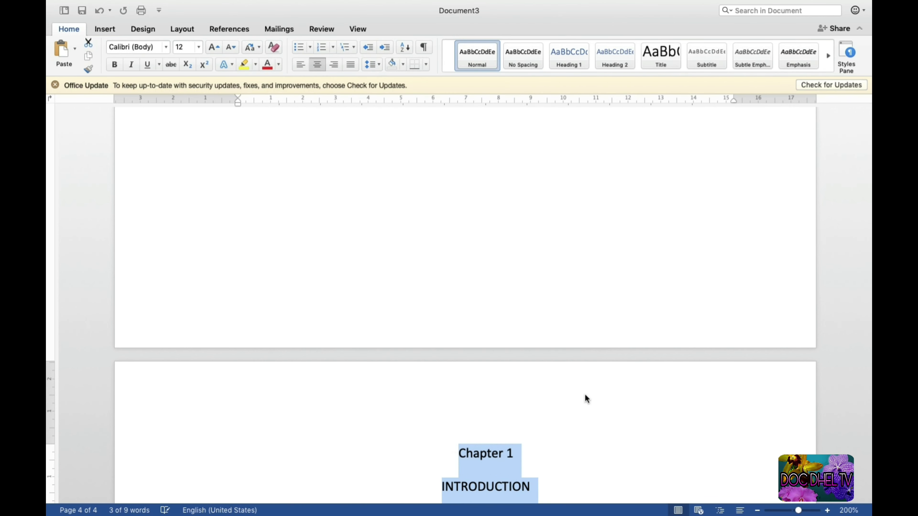
Format the whole document's text in Arial, size 12
click(499, 461)
key(super+a)
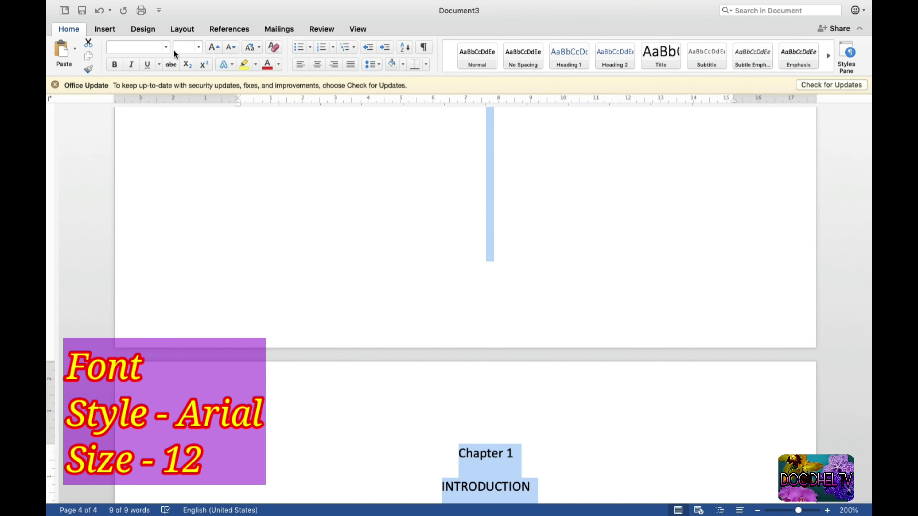
click(167, 48)
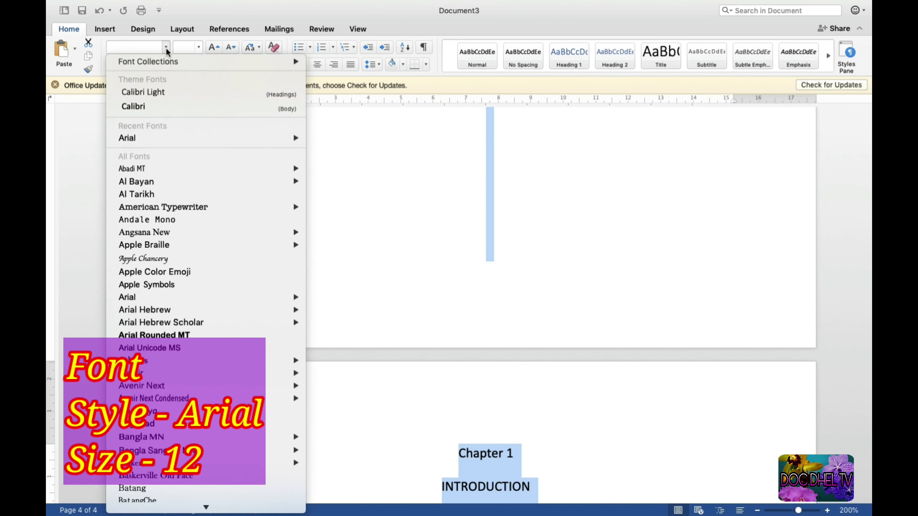
click(163, 134)
click(199, 47)
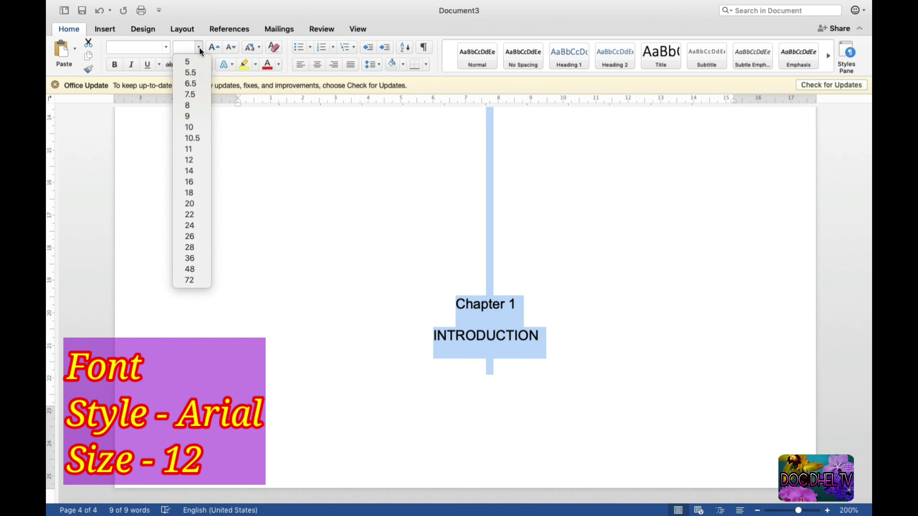
click(194, 158)
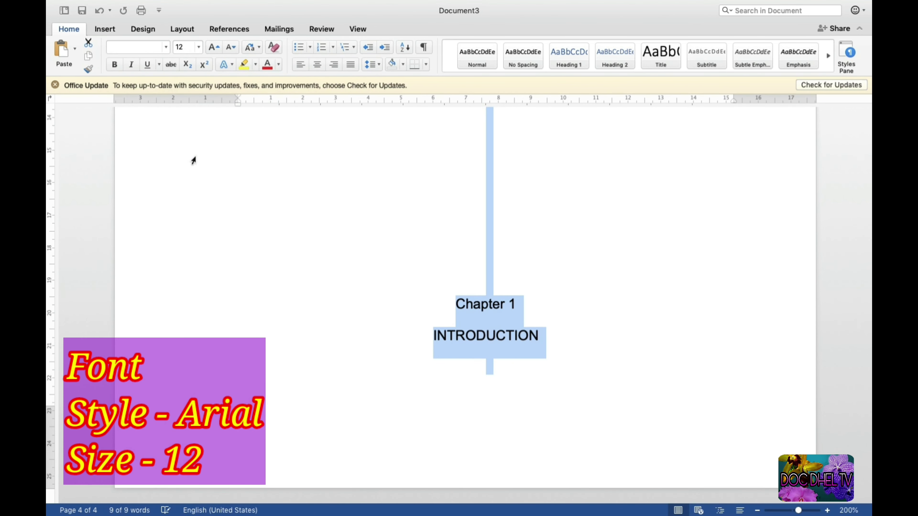
Insert blank lines below TITLE PAGE until ACKNOWLEDGMENT starts at the first line of the second page
scroll(540, 278, up, 10)
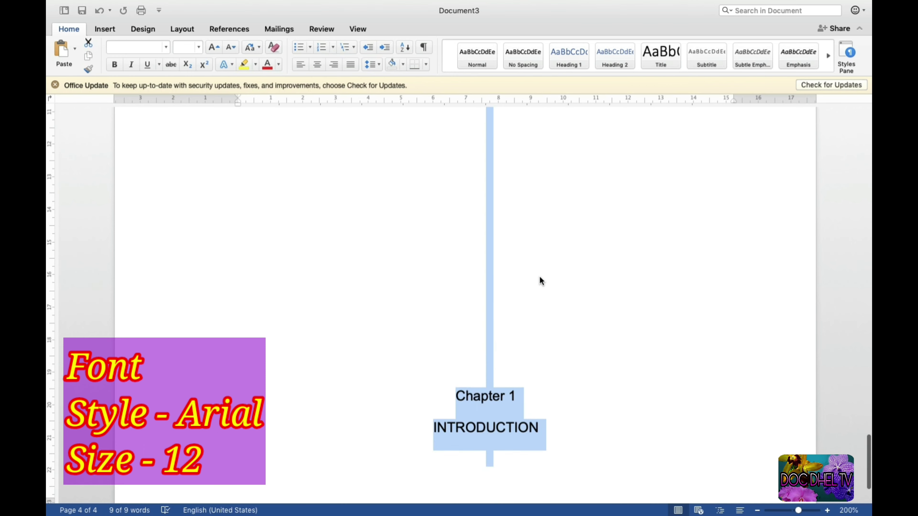
scroll(540, 276, down, 10)
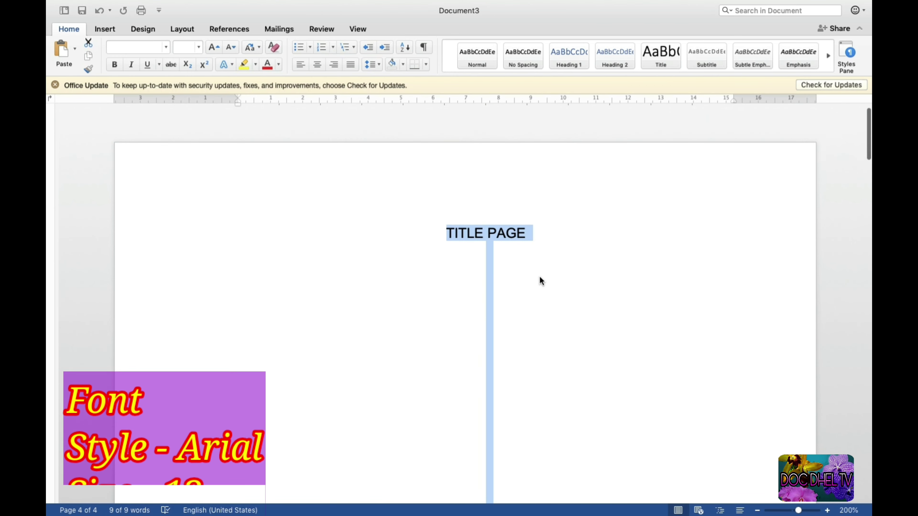
click(500, 252)
key(Return)
scroll(506, 318, down, 10)
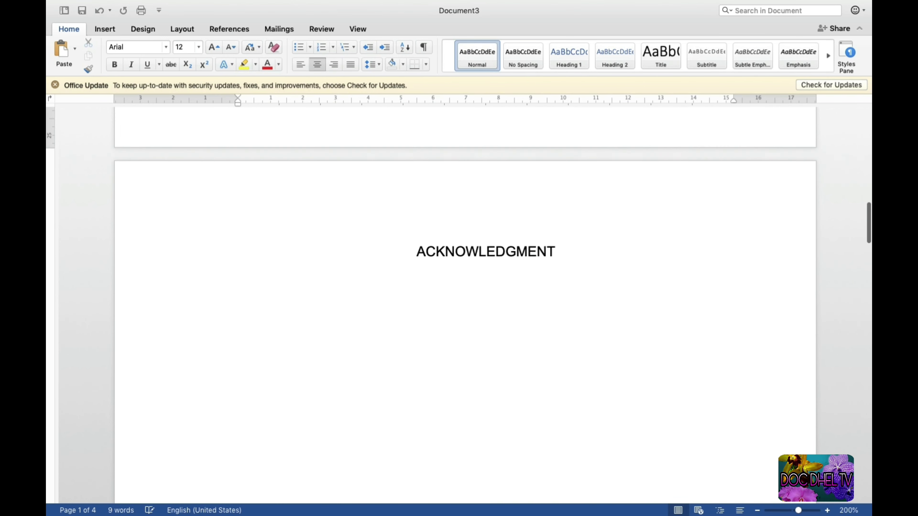
scroll(507, 331, up, 5)
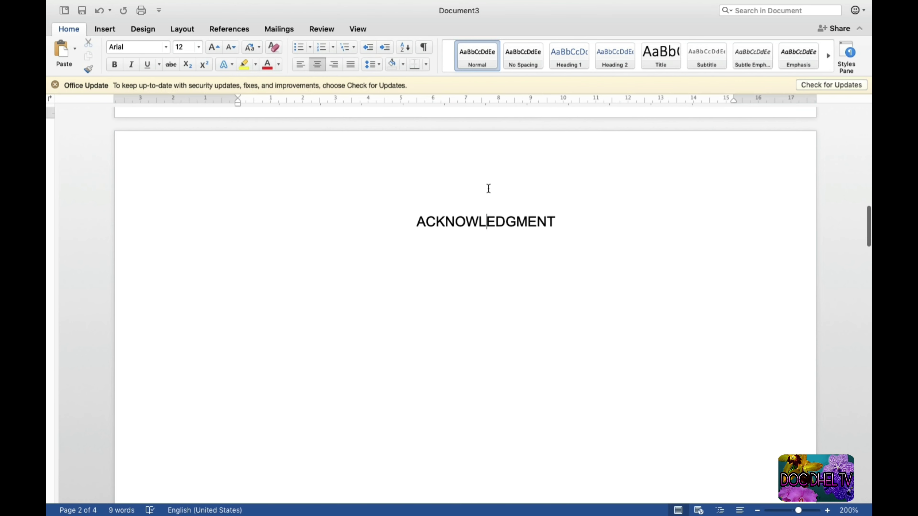
Insert blank lines above TABLE OF CONTENTS until the heading moves to the start of the third page
scroll(485, 255, down, 10)
scroll(484, 256, down, 5)
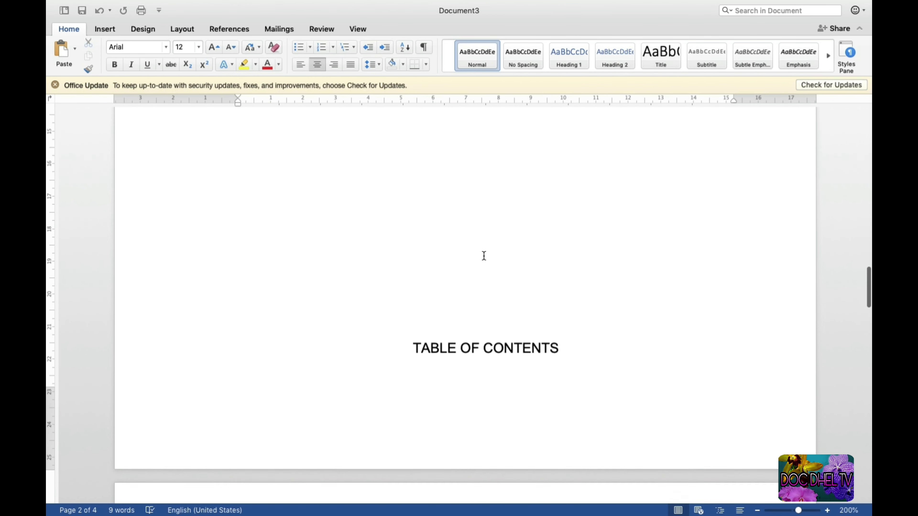
key(Return)
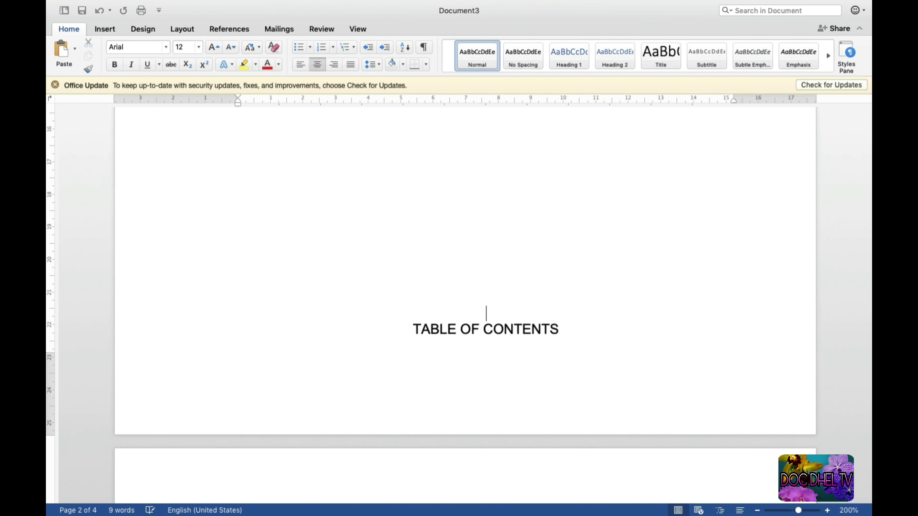
key(super+Return)
scroll(484, 326, down, 15)
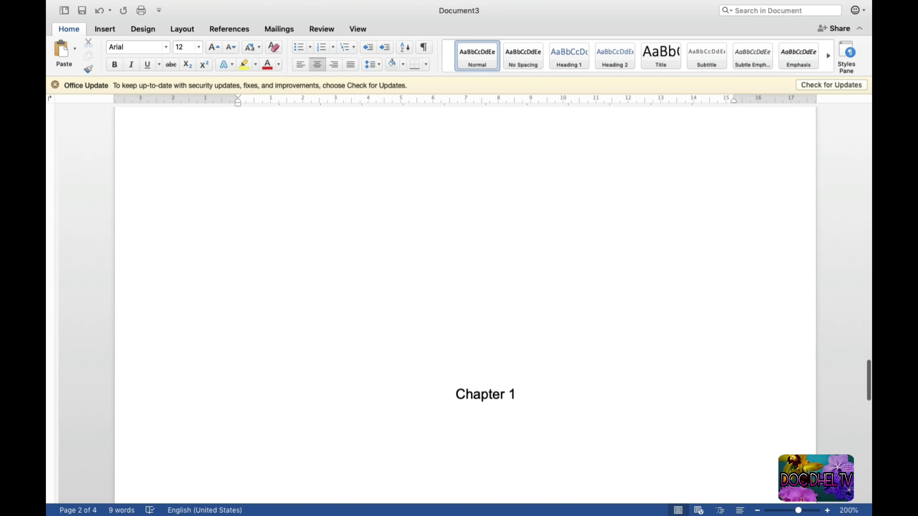
click(482, 327)
key(super+Return)
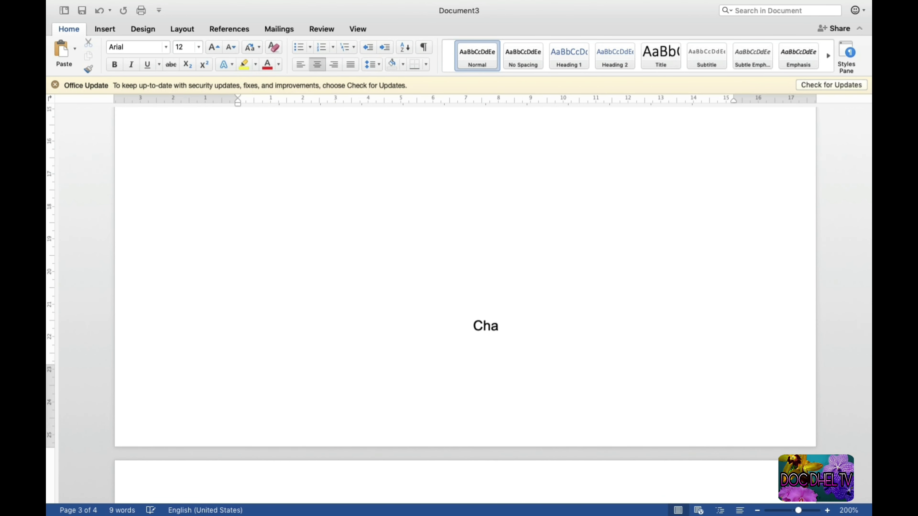
key(super+z)
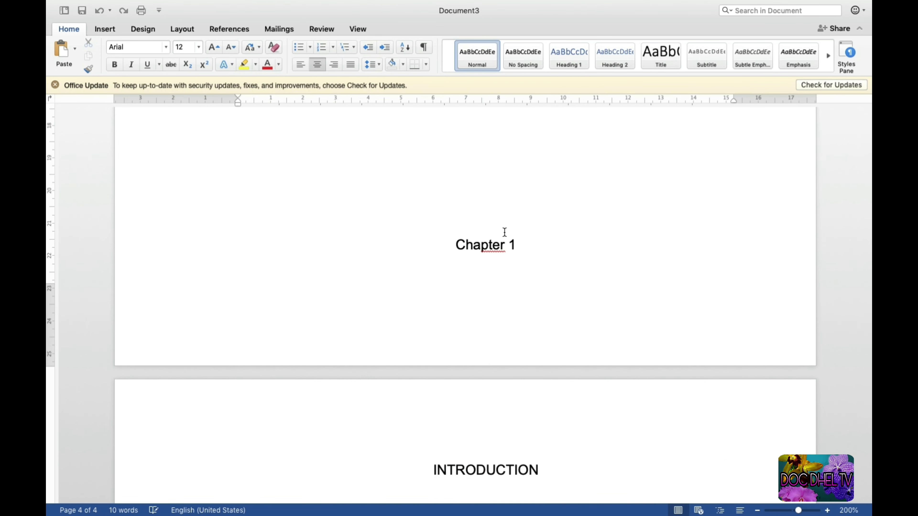
Insert blank lines above Chapter 1 until it starts the fourth page together with INTRODUCTION
click(501, 228)
key(Return)
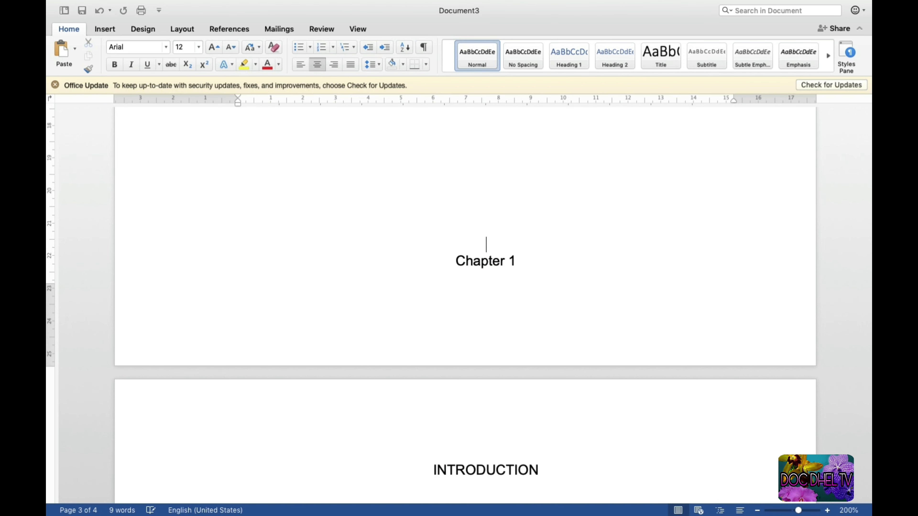
key(Return)
scroll(558, 277, down, 5)
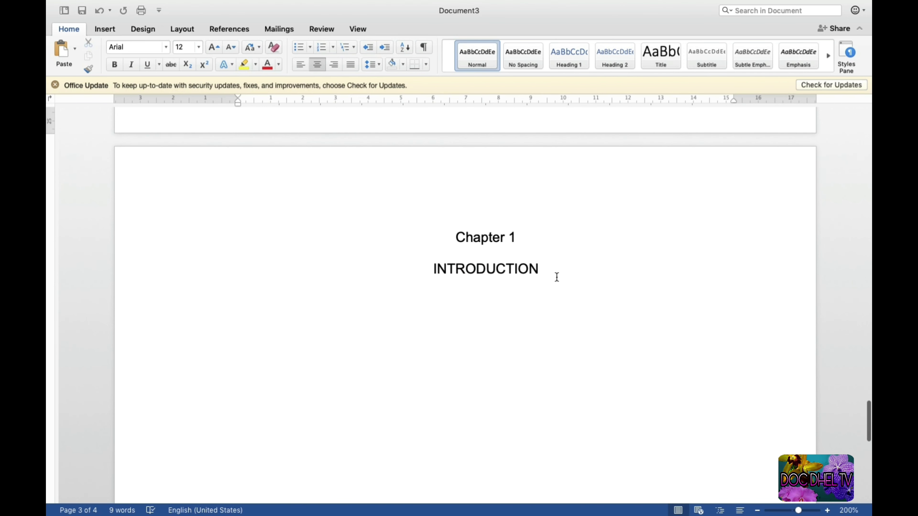
Add the left-aligned subheading Background of the Study below INTRODUCTION, leaving one blank line between them
click(549, 269)
key(Return)
key(super+l)
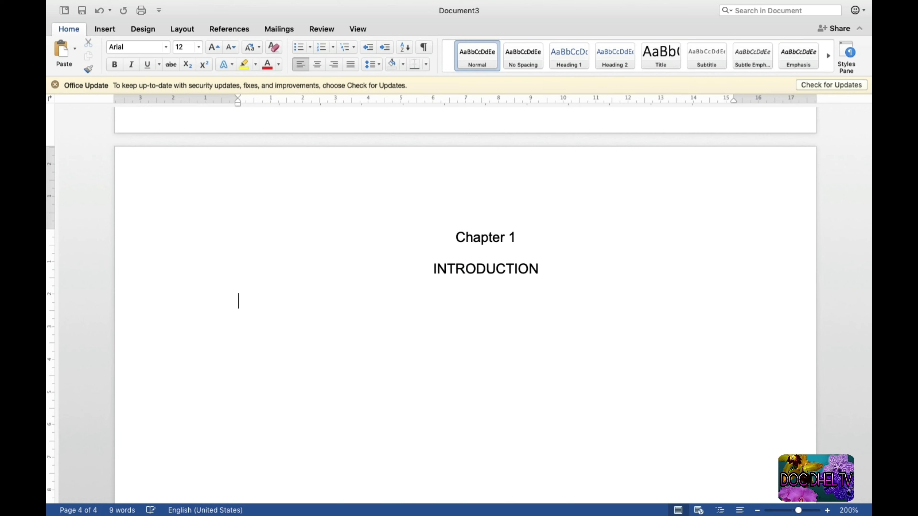
text(BA)
key(BackSpace)
text(a)
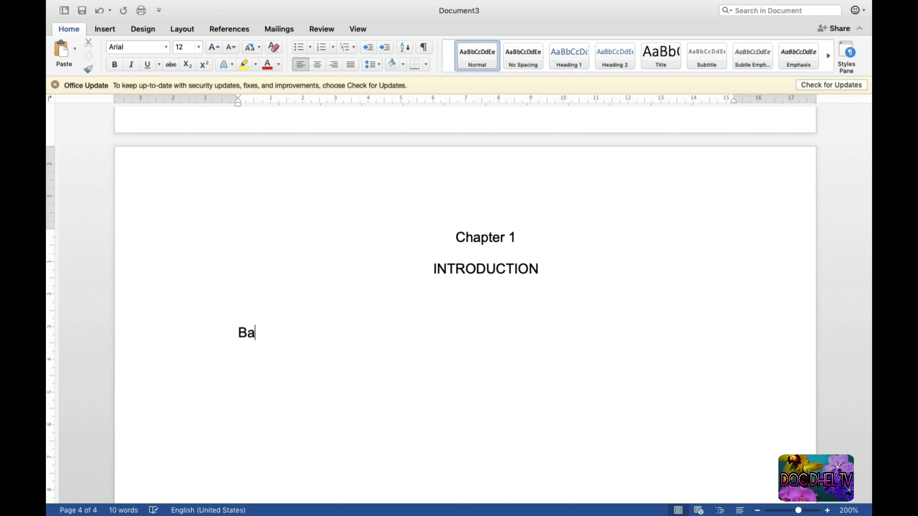
text(ckground of the S)
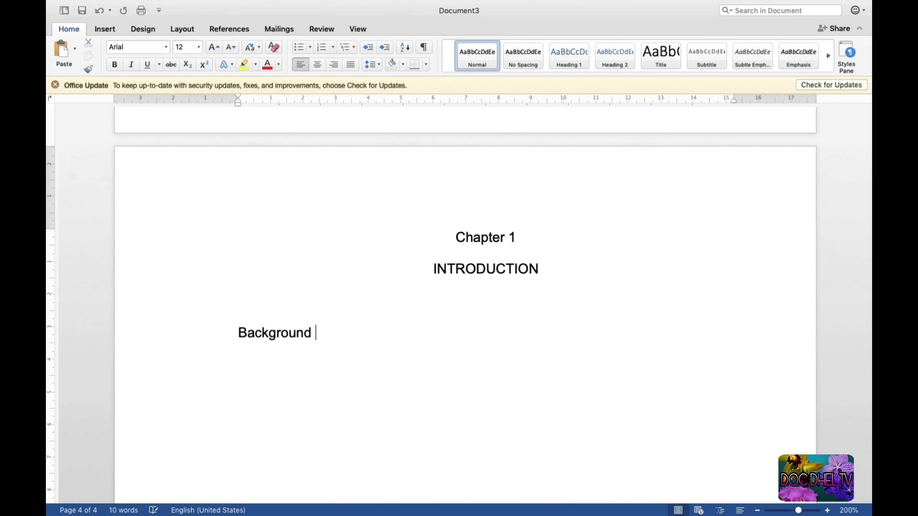
text(tudy)
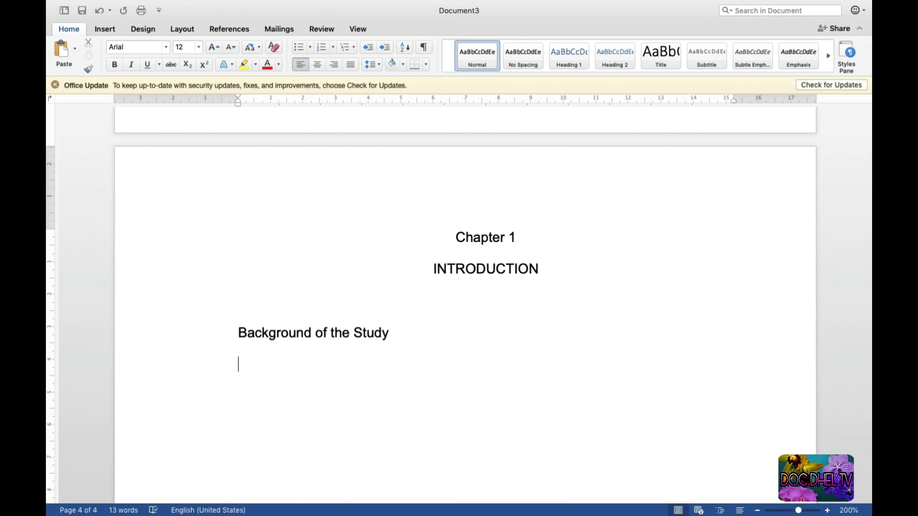
Insert blank lines below Background of the Study until the cursor is on the first line of a sixth page
key(Return)
key(Return)
key(Return)
key(Return)
key(Return)
key(Return)
key(Return)
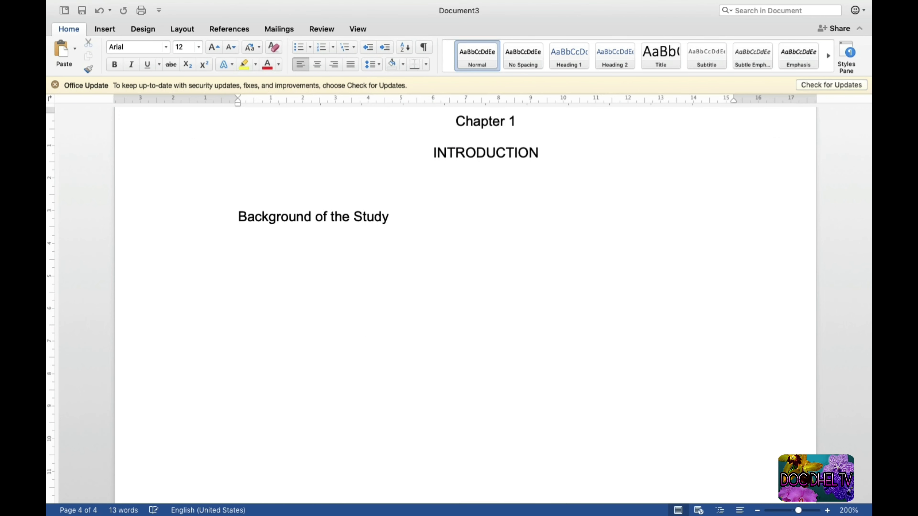
key(Return)
key(Return)
key(Return)
key(Return)
key(Return)
key(Return)
key(Return)
key(Return)
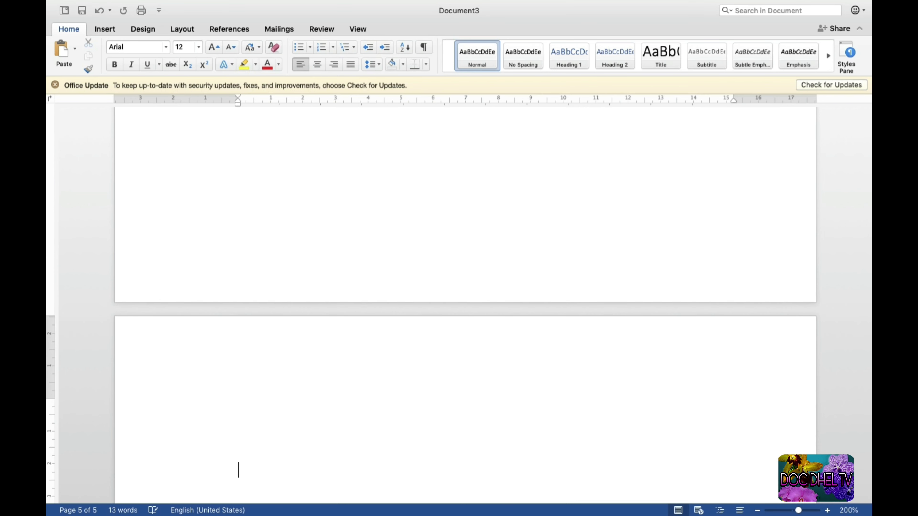
key(Return)
key(Return)
key(Return)
key(Return)
key(Return)
key(Return)
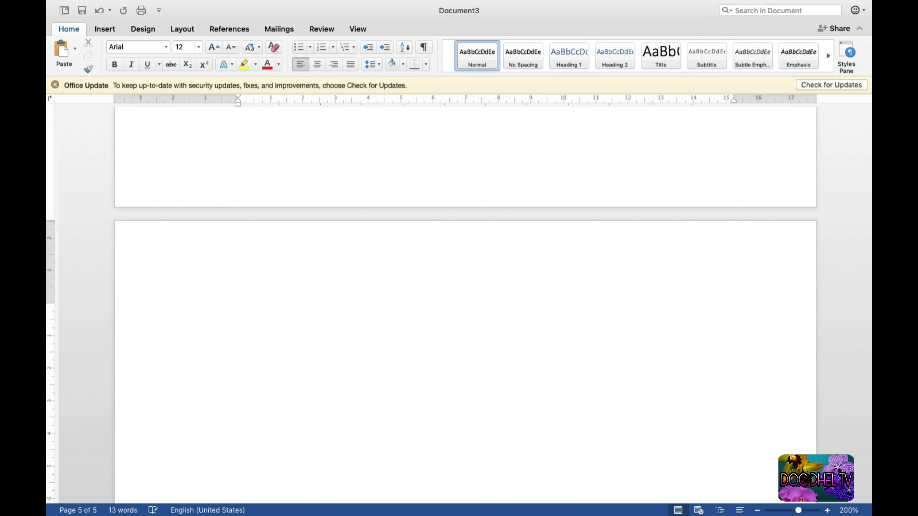
key(Return)
key(Return)
key(Return)
key(Return)
key(Return)
key(Return)
key(Return)
key(Return)
key(Return)
key(Return)
key(Return)
key(Return)
key(Return)
key(Return)
key(Return)
key(Return)
key(Return)
key(Return)
key(Return)
key(Return)
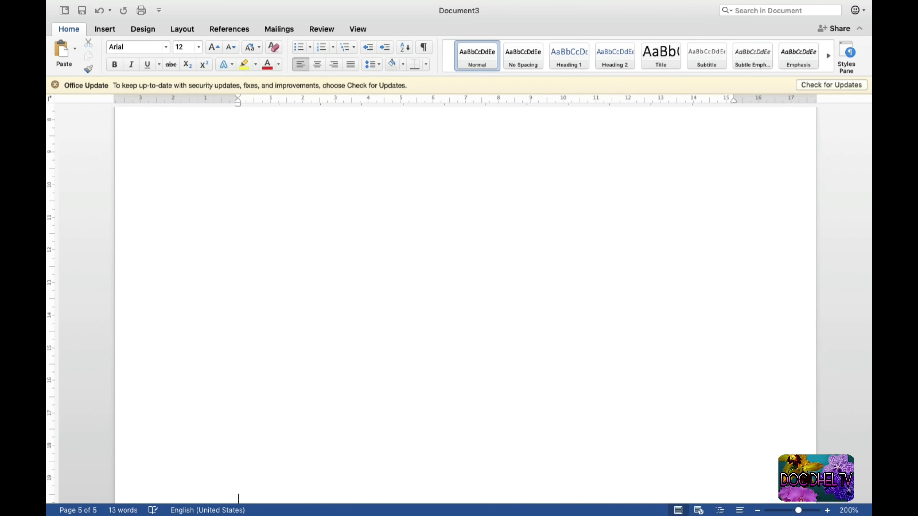
key(Return)
key(Return)
key(Return)
key(Return)
key(Return)
key(Return)
key(Return)
key(Return)
key(Return)
key(Return)
key(Return)
key(Return)
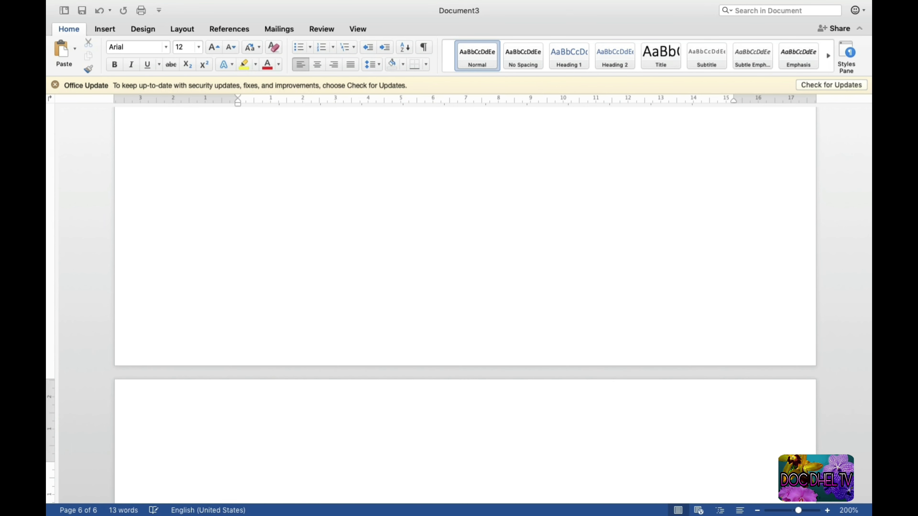
Add the centered headings Chapter 2 and REVIEW OF RELATED LITERATURE on consecutive lines at the start of the sixth page
text(Chapter 2)
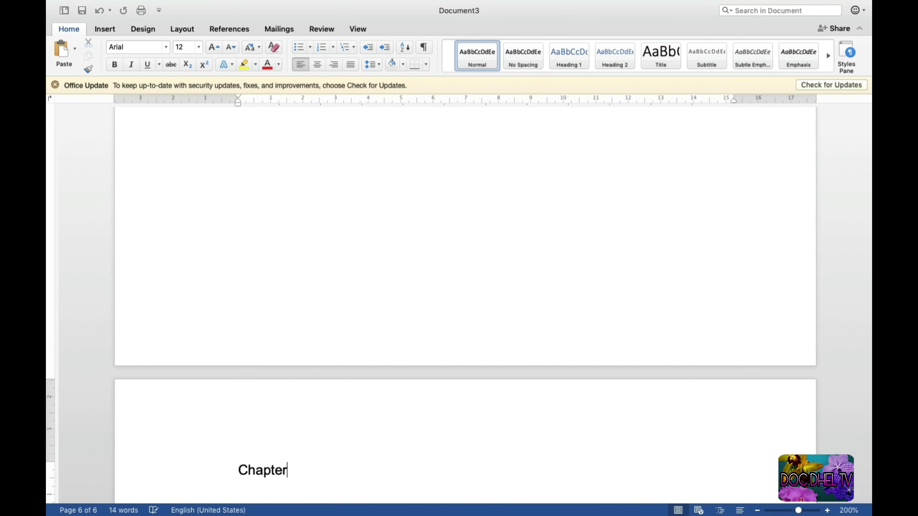
click(316, 65)
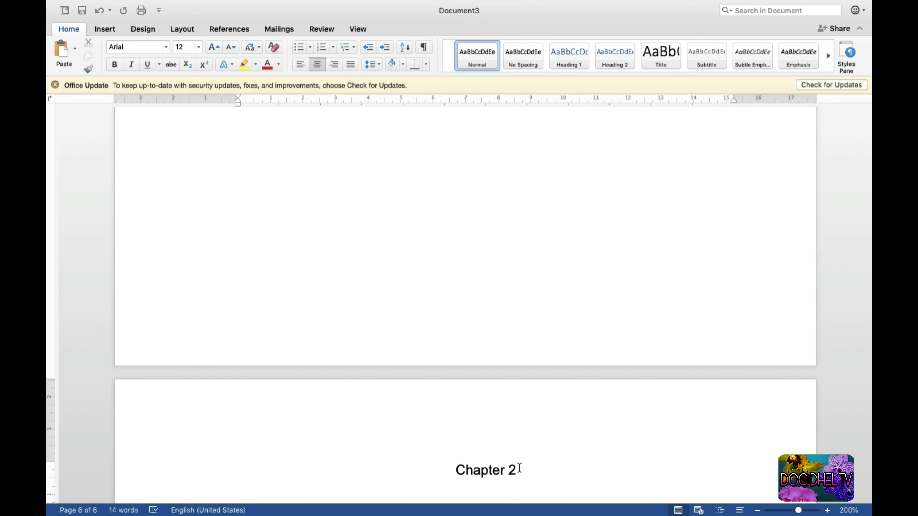
key(Return)
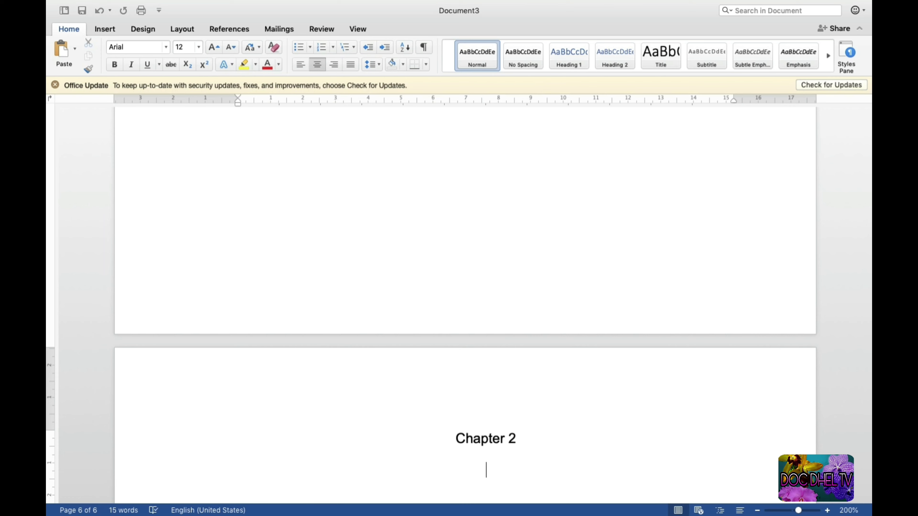
text(REVIEW)
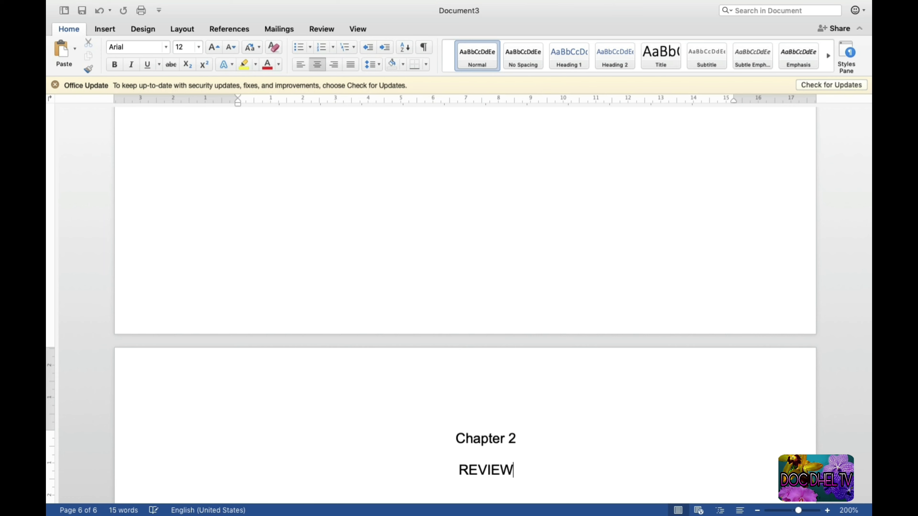
text( OF RELA)
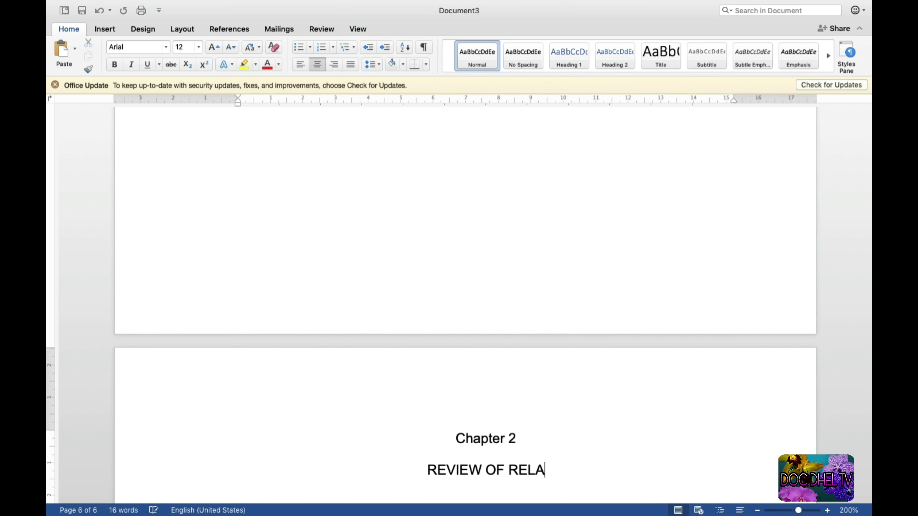
text(TED LITE)
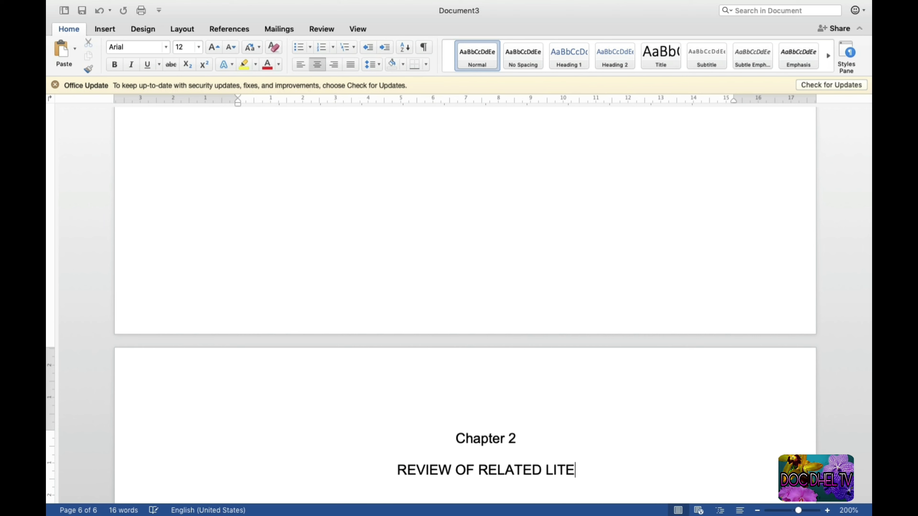
text(RATURE)
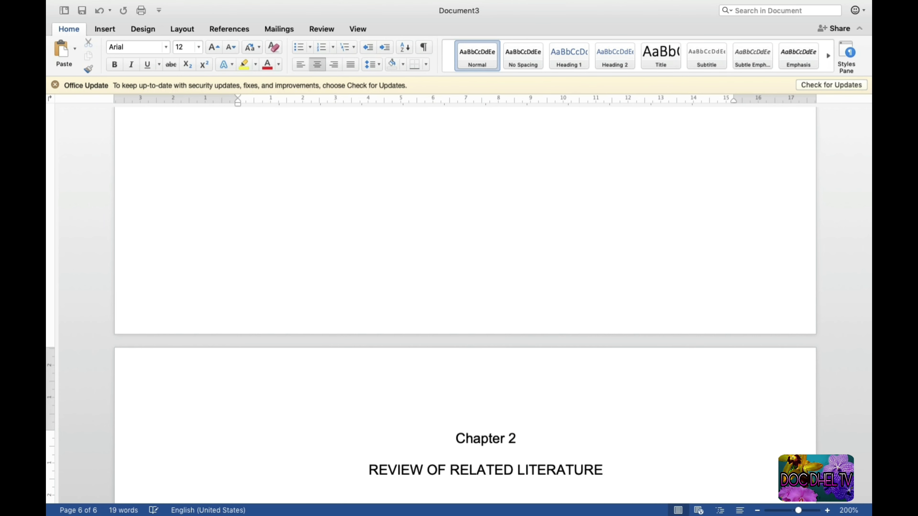
Add the left-aligned subheading Introductory Statement on the line below REVIEW OF RELATED LITERATURE
key(Return)
key(Return)
key(Return)
key(Return)
key(Return)
key(Return)
key(Return)
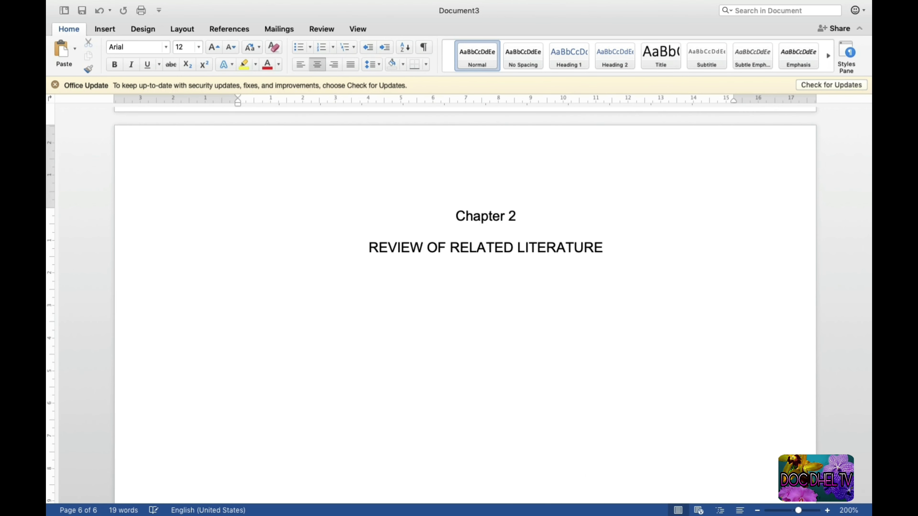
key(BackSpace)
key(BackSpace)
key(BackSpace)
key(BackSpace)
key(super+l)
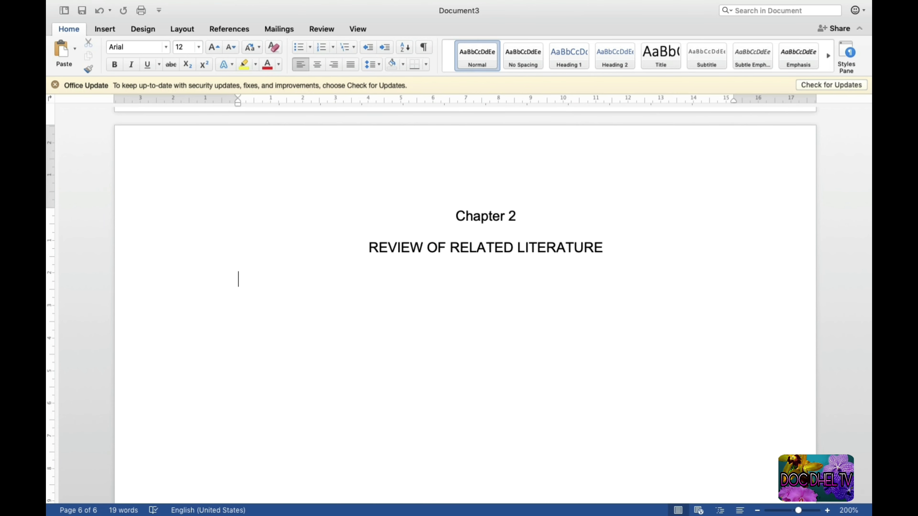
text(I)
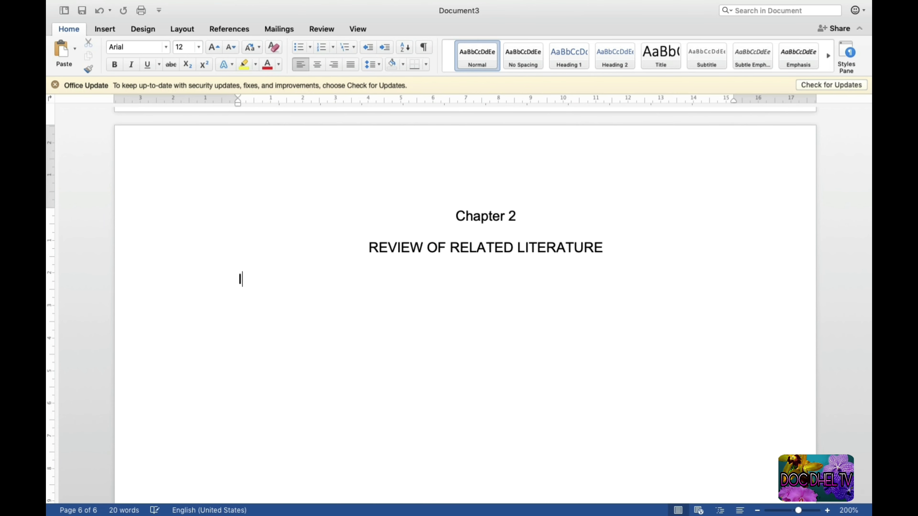
text(ntroductory)
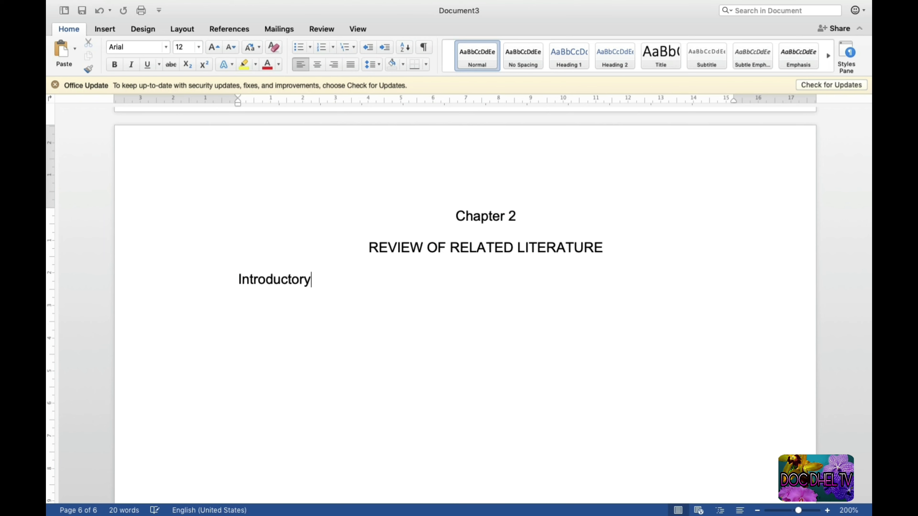
text( Statement)
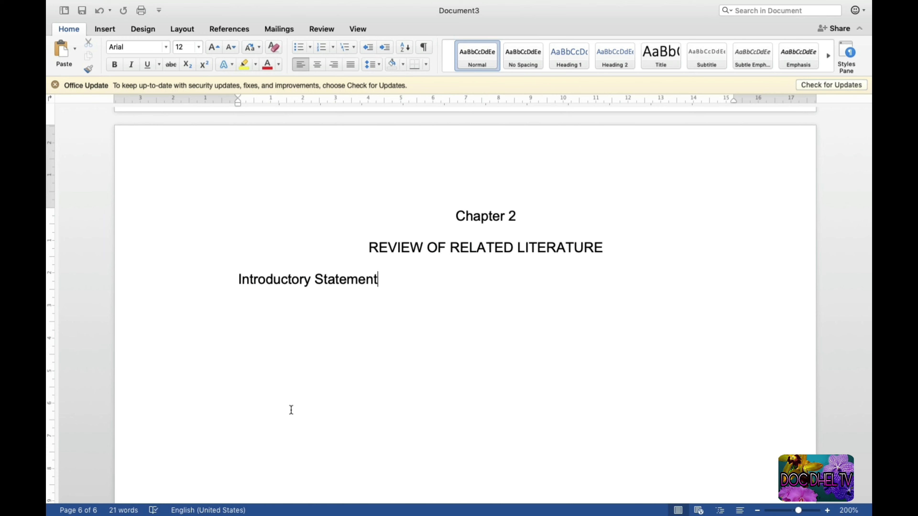
Format the Introductory Statement subheading in Chapter 2 as red italic text
click(234, 277)
drag(235, 277, 385, 296)
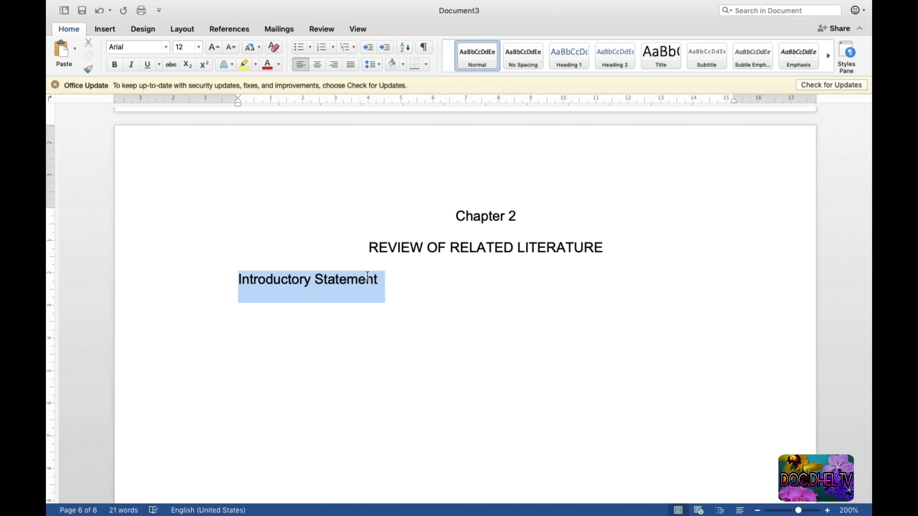
click(267, 64)
click(131, 64)
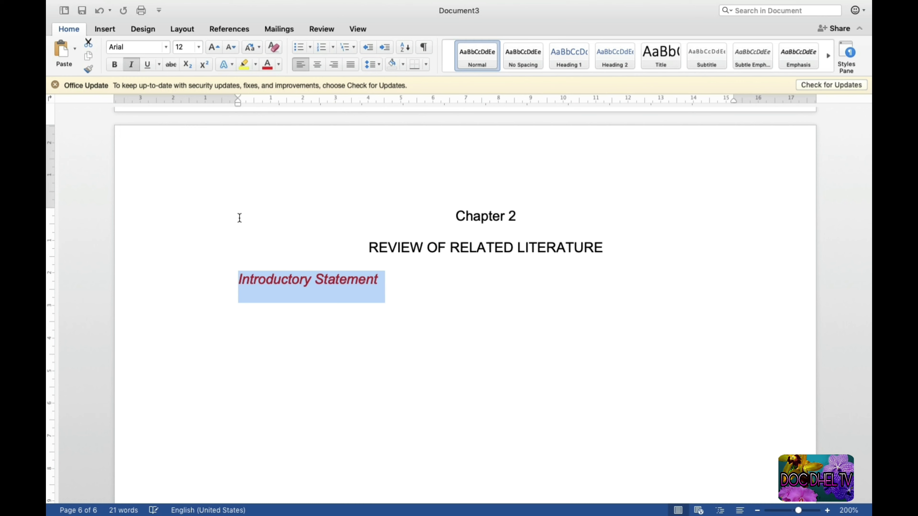
Insert a blank line between REVIEW OF RELATED LITERATURE and Introductory Statement
click(282, 269)
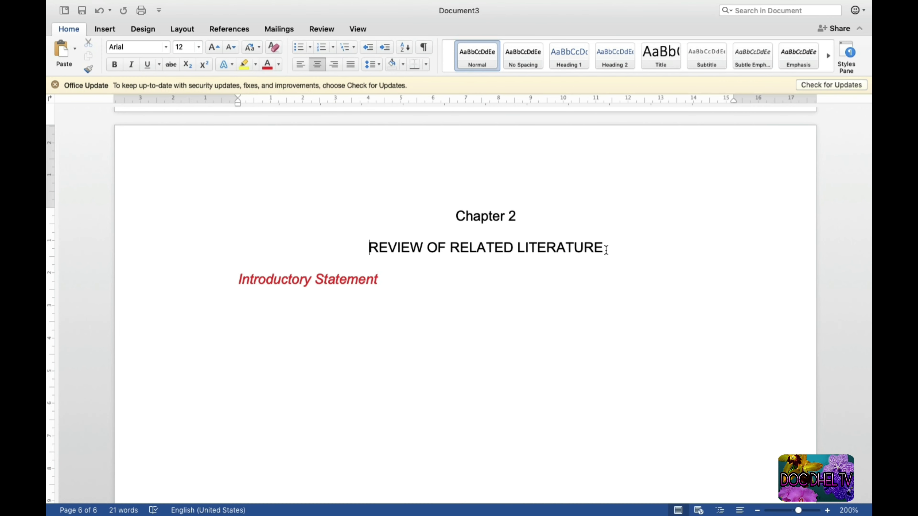
key(Return)
Insert centered, non-italic blank lines below Introductory Statement until the cursor is on the first line of a seventh page
scroll(448, 280, down, 5)
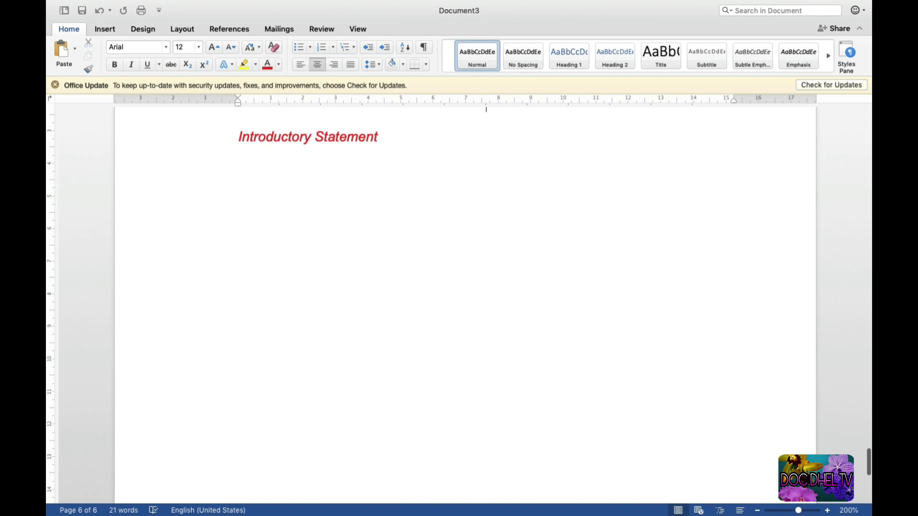
click(386, 145)
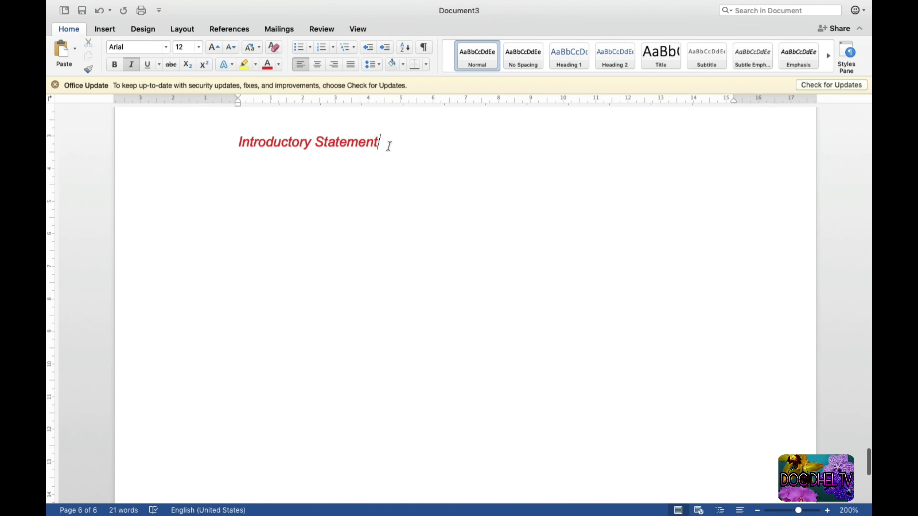
click(131, 65)
key(Return)
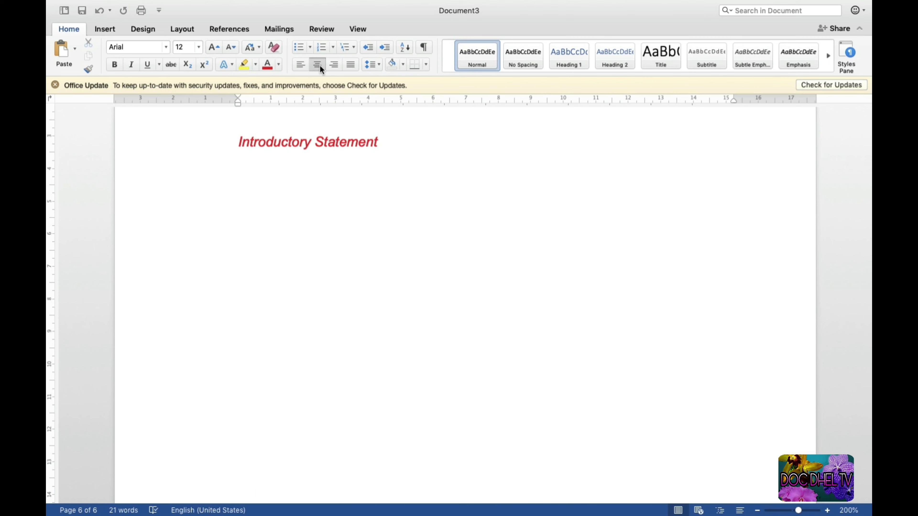
key(Return)
key(Return)
key(Return)
key(Return)
key(Return)
key(Return)
key(Return)
key(Return)
key(Return)
key(Return)
key(Return)
key(Return)
key(Return)
key(Return)
key(Return)
key(Return)
key(Return)
key(Return)
key(Return)
key(Return)
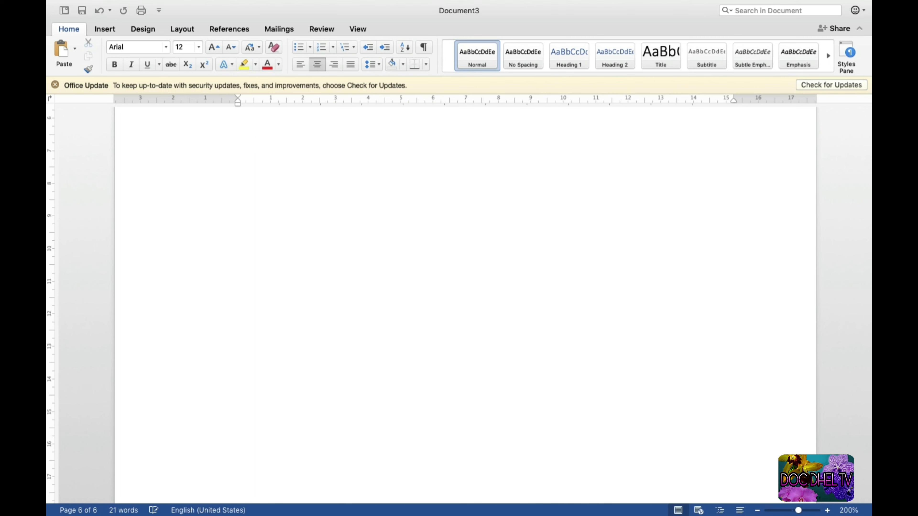
key(Return)
key(Return)
key(Return)
key(Return)
key(Return)
key(Return)
key(Return)
key(Return)
key(Return)
key(Return)
key(Return)
key(Return)
key(Return)
key(Return)
key(Return)
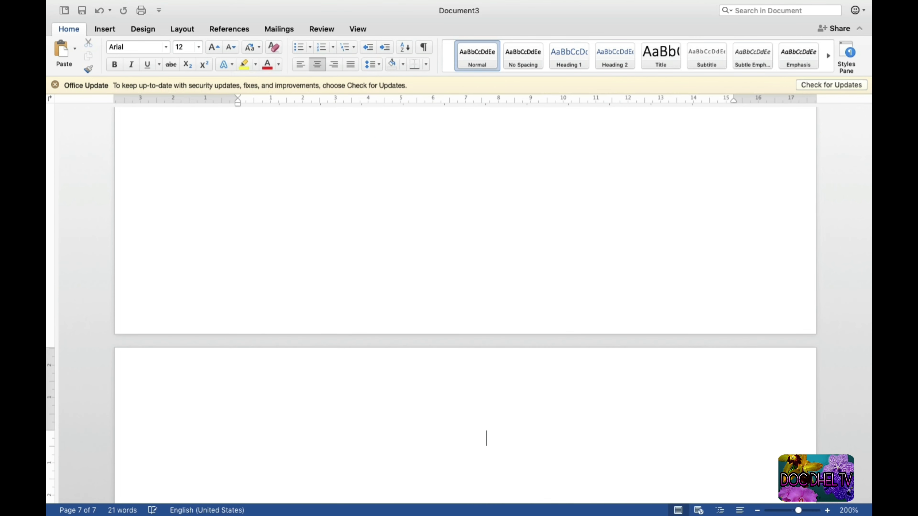
Add the centered heading Chapter 3 on the first line of the seventh page
key(Up)
key(Up)
key(Up)
key(Up)
key(Down)
key(Down)
key(Down)
key(Down)
text(Chapter)
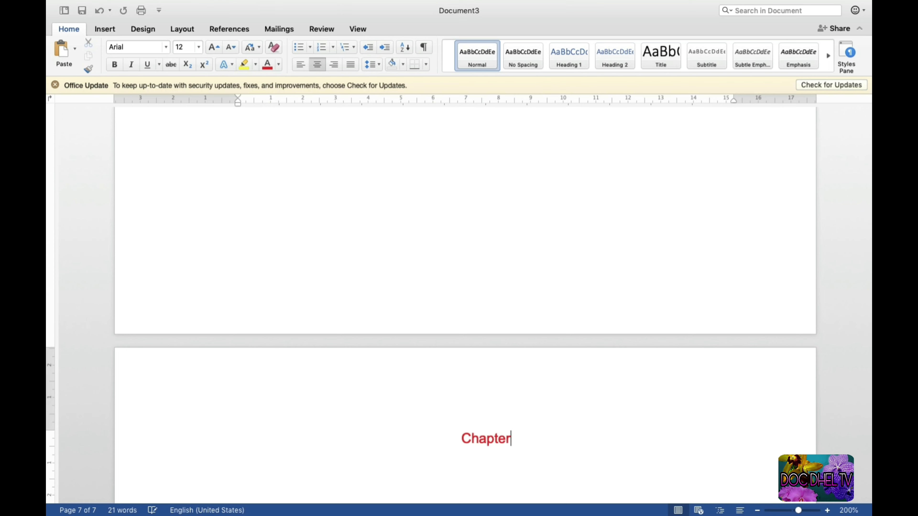
text( 3)
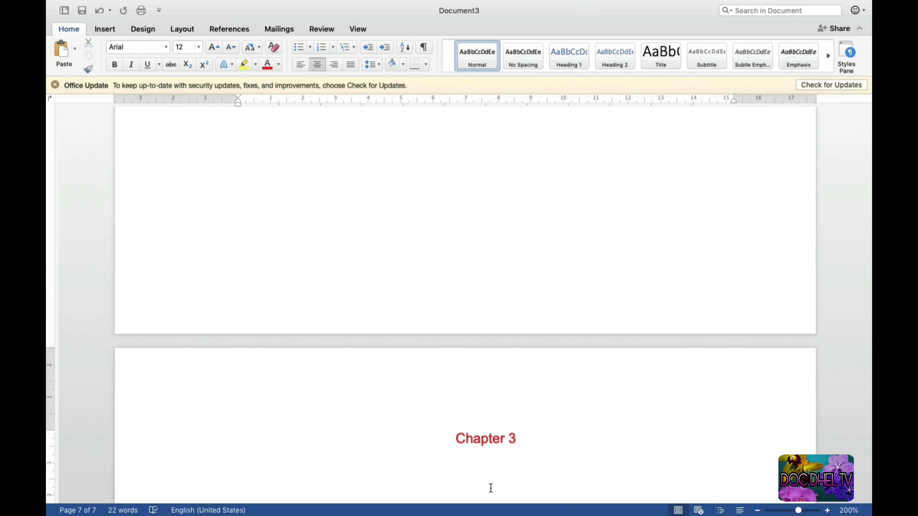
Set the font color of the Chapter 3 heading to Automatic and continue on the line below it
key(Home)
key(shift+Down)
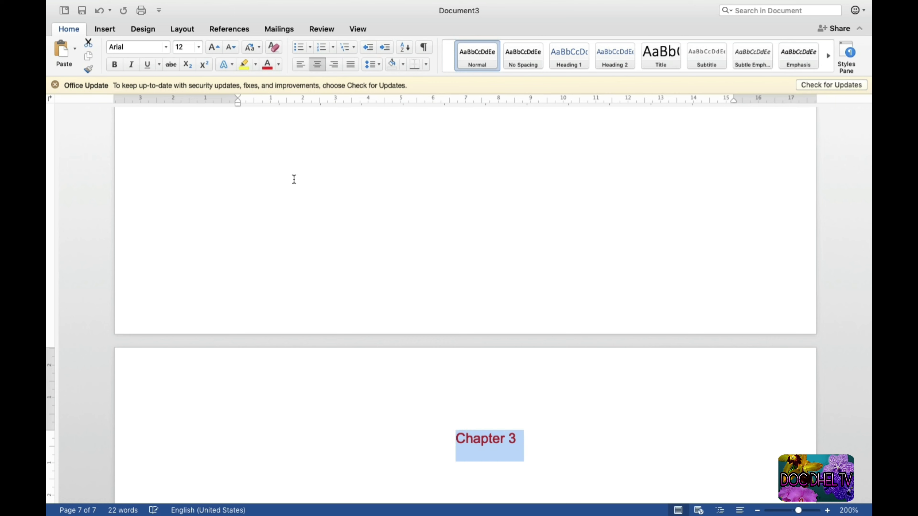
click(279, 66)
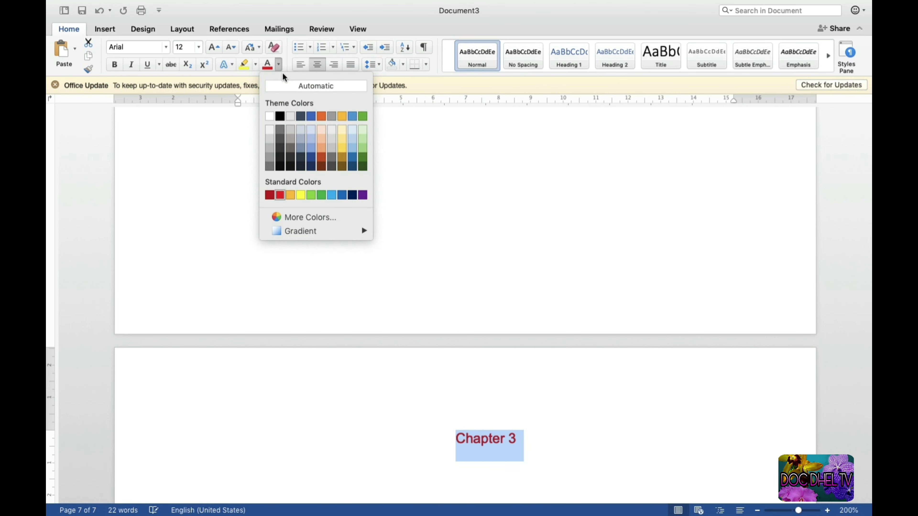
click(292, 85)
key(Right)
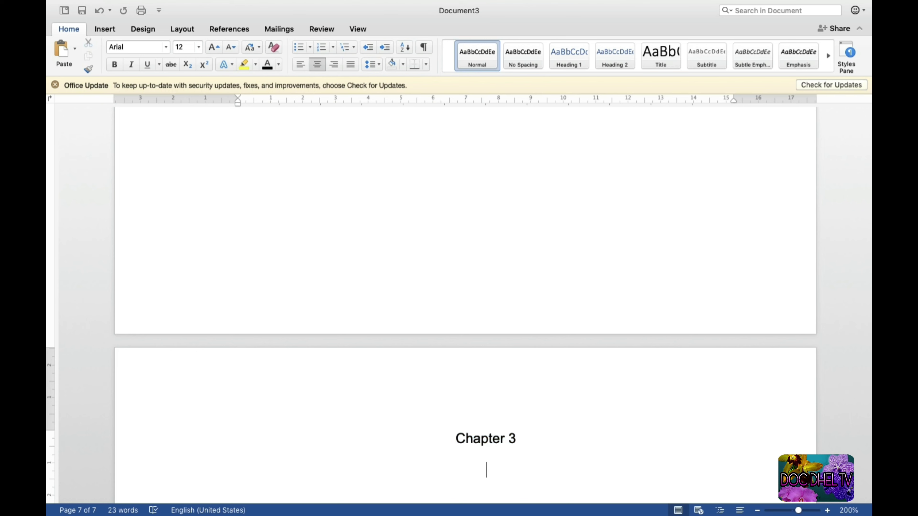
Add the centered title METHODOLOGY below Chapter 3 and start a new line under it
text(METHODO)
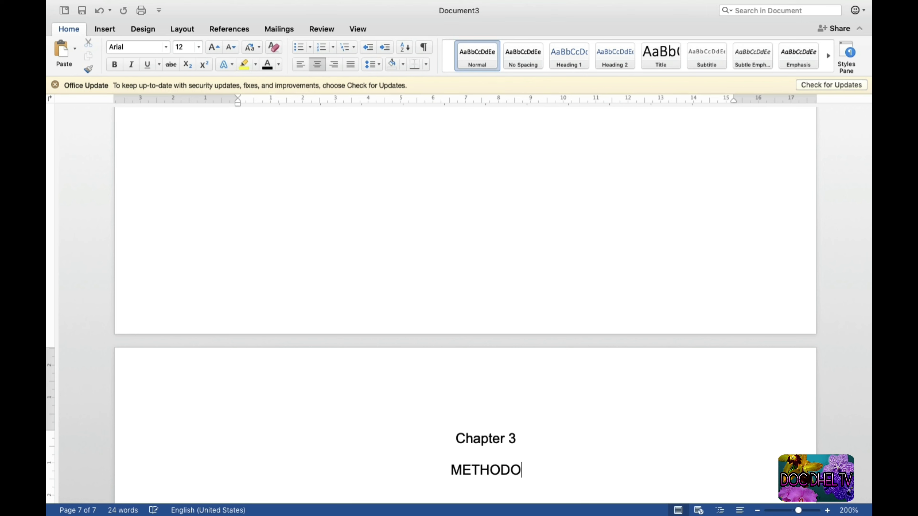
text(LOGY)
key(Return)
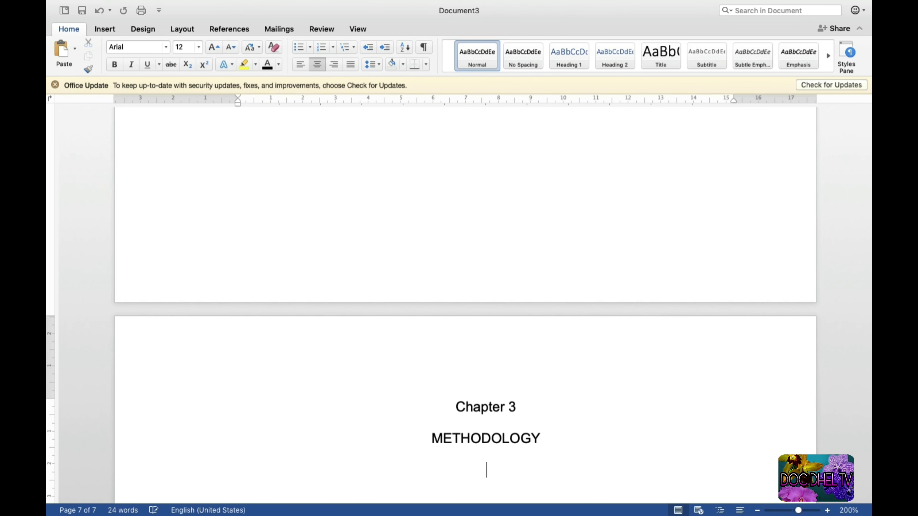
Add the left-aligned subheadings Introductory Statement and Research Design on separate lines below METHODOLOGY
key(super+l)
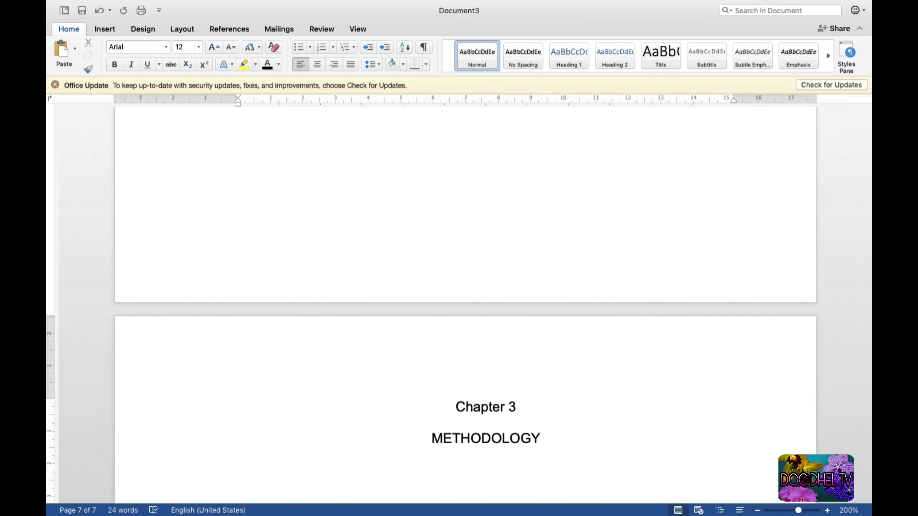
text(Introductory )
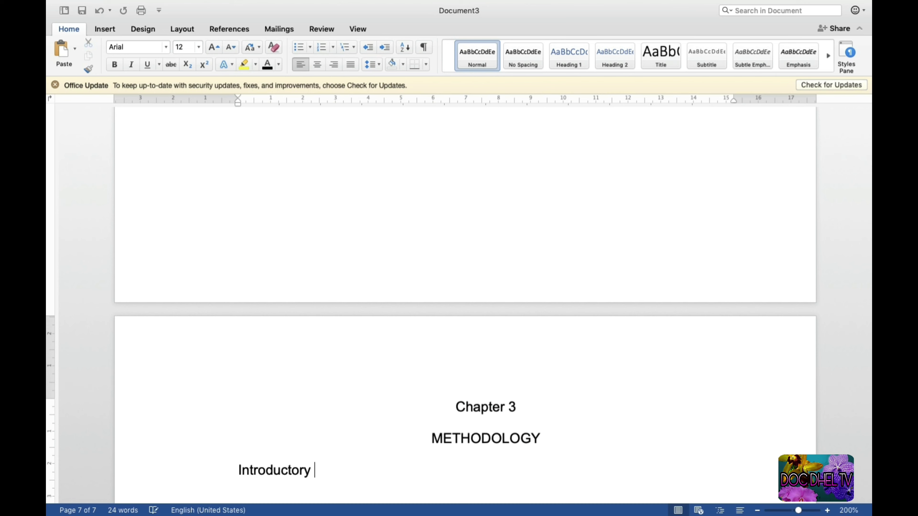
text(Statement)
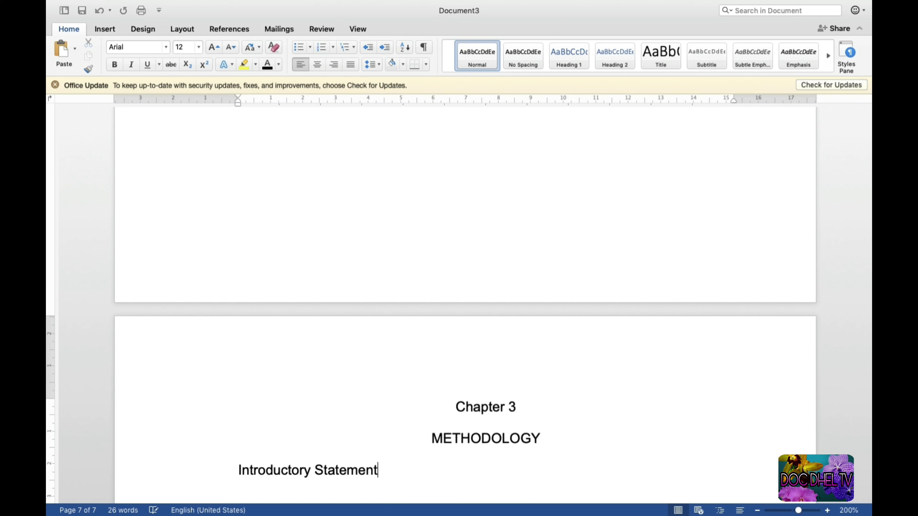
key(Return)
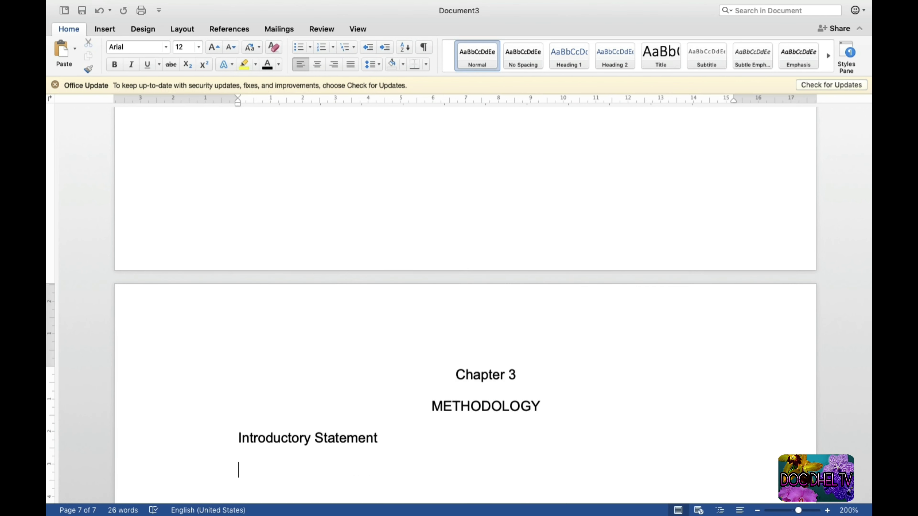
text(Research De)
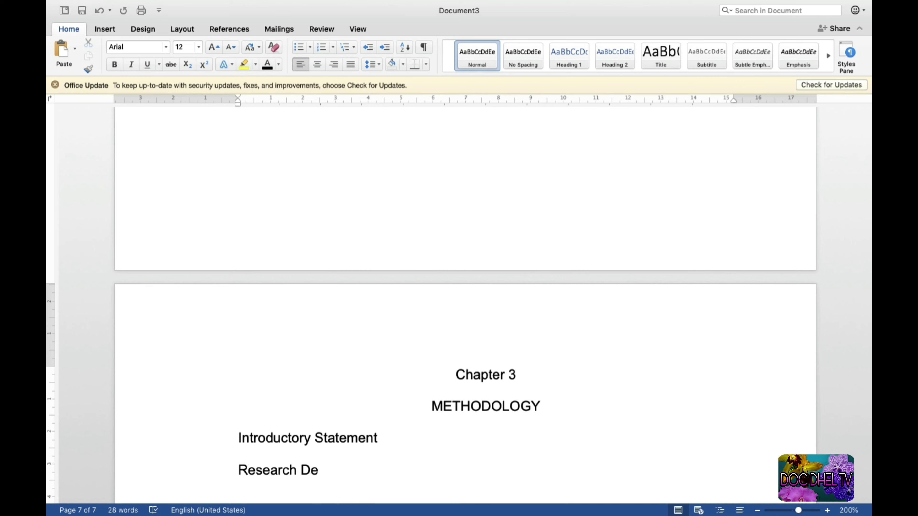
text(sign)
Insert blank lines below Research Design to reach an eighth page and add the centered heading REFERENCES on its first line
scroll(372, 436, down, 3)
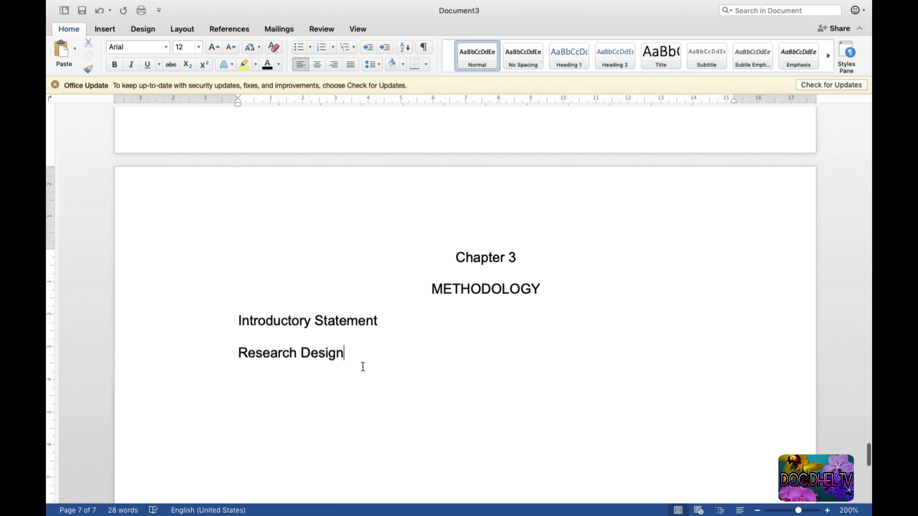
key(Return)
key(Return)
key(Return)
key(Return)
key(Return)
key(Return)
key(Return)
key(Return)
key(Return)
key(Return)
key(Return)
key(Return)
key(Return)
key(Return)
key(Return)
key(Return)
key(Return)
key(Return)
key(Return)
key(Return)
key(Return)
key(Return)
key(Return)
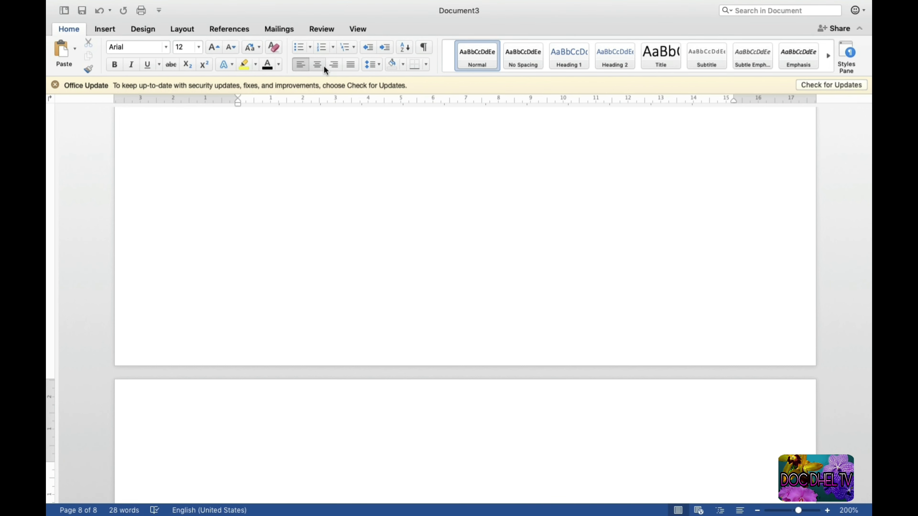
click(317, 65)
text(REFERENCES)
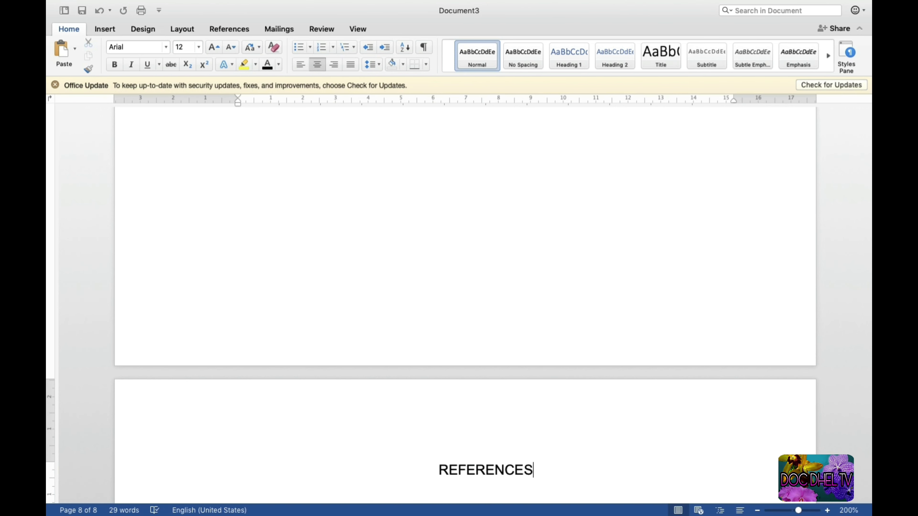
Insert blank lines below REFERENCES to reach a ninth page and add the centered heading APPENDICES on its first line
key(Return)
key(Return)
key(Return)
key(Return)
key(Return)
key(Return)
key(Return)
key(Return)
key(Return)
key(Return)
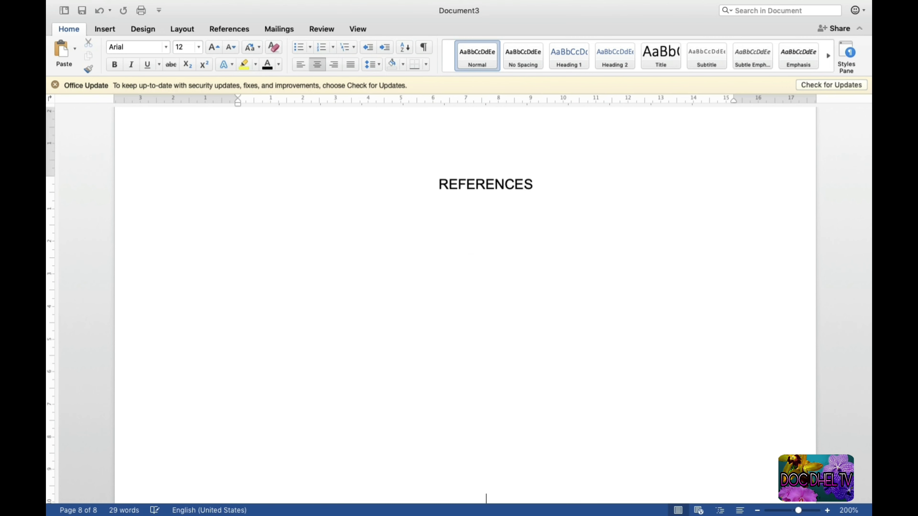
key(Return)
key(Return)
key(Return)
key(Return)
key(Return)
key(Return)
key(Return)
key(Return)
key(Return)
key(Return)
key(Return)
key(Return)
key(Return)
key(Return)
key(Return)
key(Return)
key(Return)
key(Return)
key(Return)
key(Return)
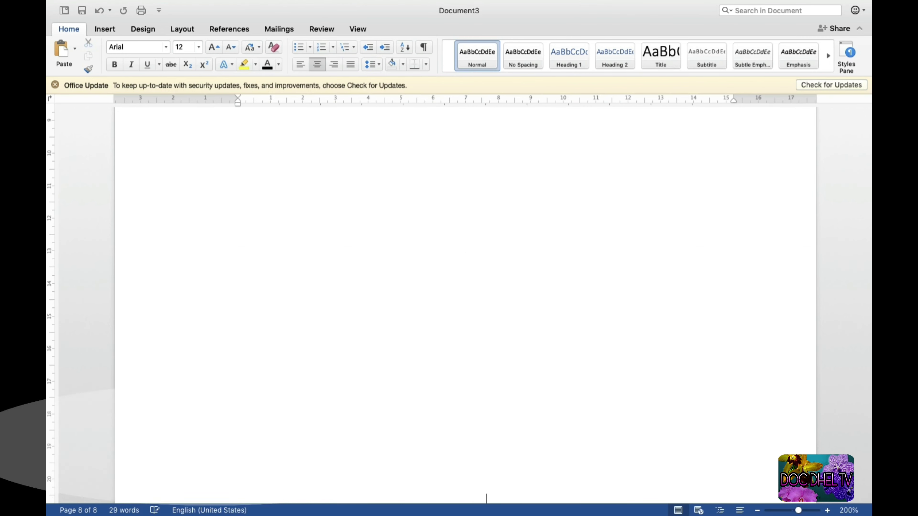
key(Return)
key(Return)
key(Return)
key(Return)
key(Return)
key(Return)
key(Return)
key(Return)
key(Return)
key(Return)
key(Return)
key(Return)
key(Return)
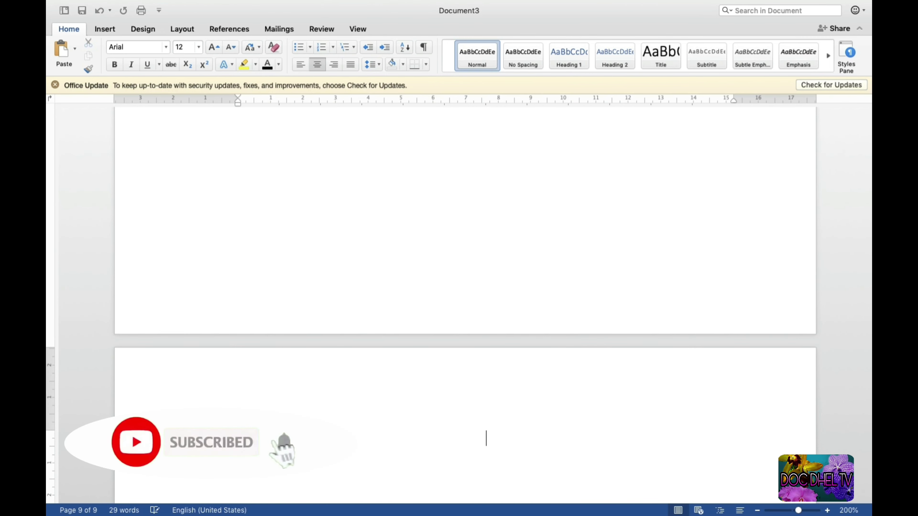
key(Up)
key(Down)
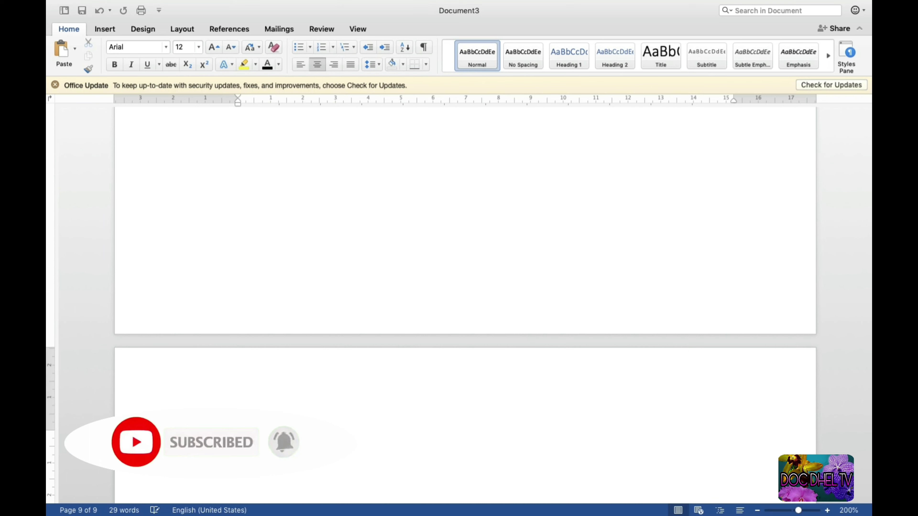
text(APPEN)
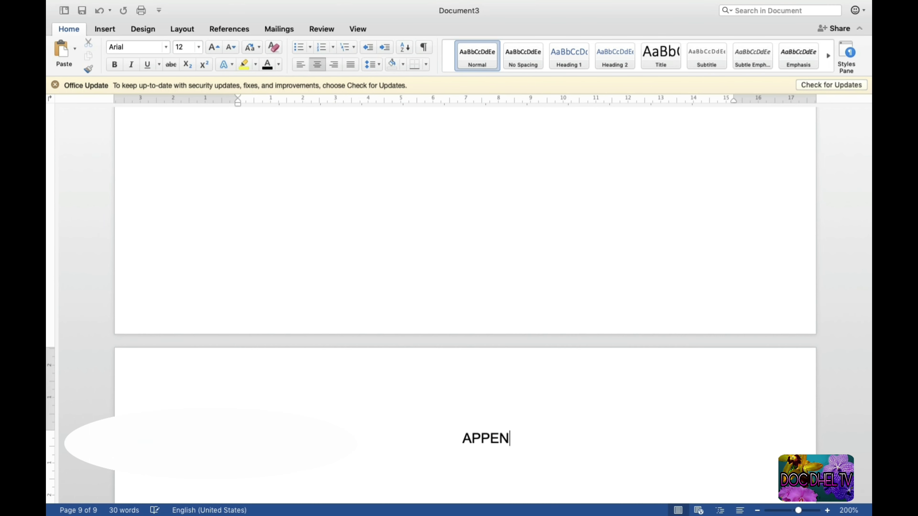
text(DICES)
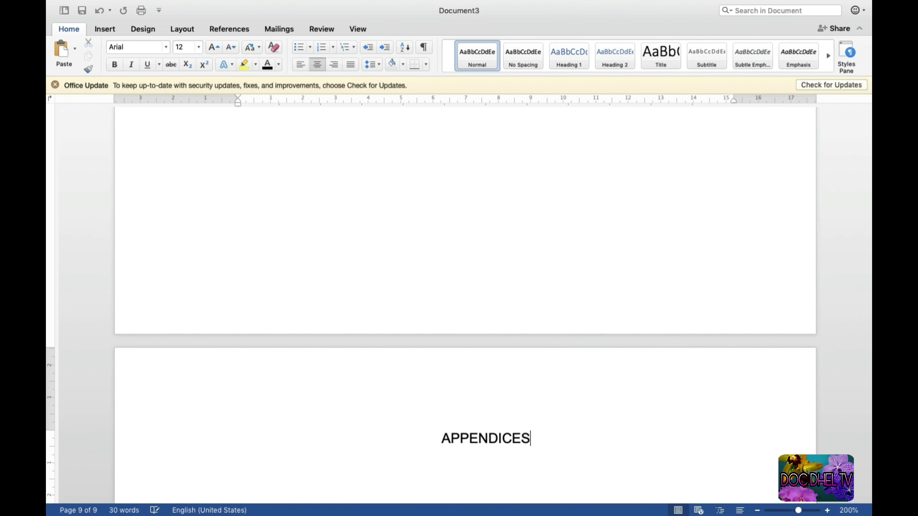
Insert blank lines below APPENDICES to reach a tenth page and add the centered heading CURRICULUM VITAE on its first line
key(Return)
key(Return)
key(Return)
key(Return)
key(Return)
key(Return)
key(Return)
key(Return)
key(Return)
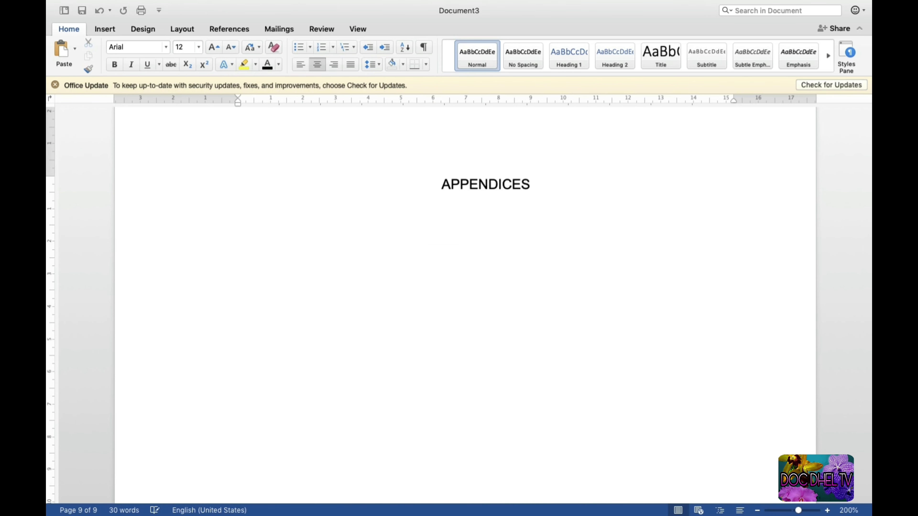
key(Return)
key(Return)
key(Return)
key(Return)
key(Return)
key(Return)
key(Return)
key(Return)
key(Return)
key(Return)
key(Return)
key(Return)
key(Return)
key(Return)
key(Return)
key(Return)
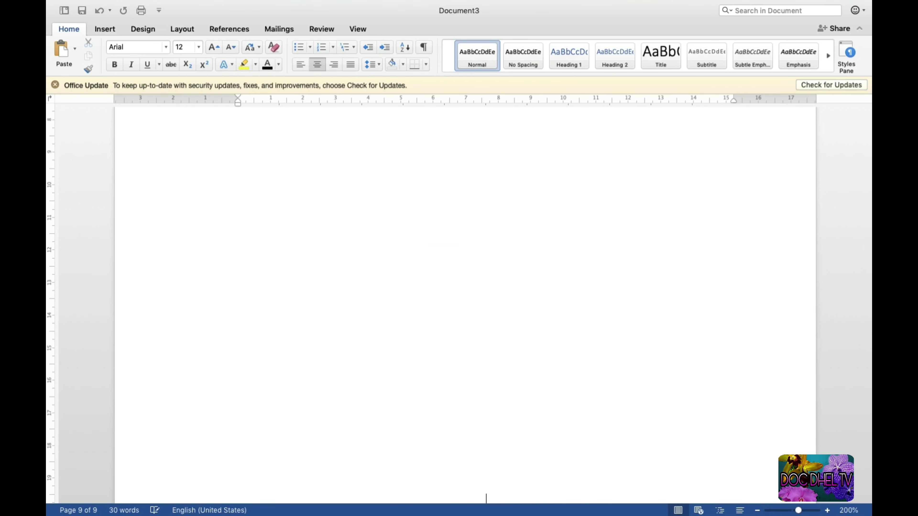
key(Return)
key(Return)
key(Return)
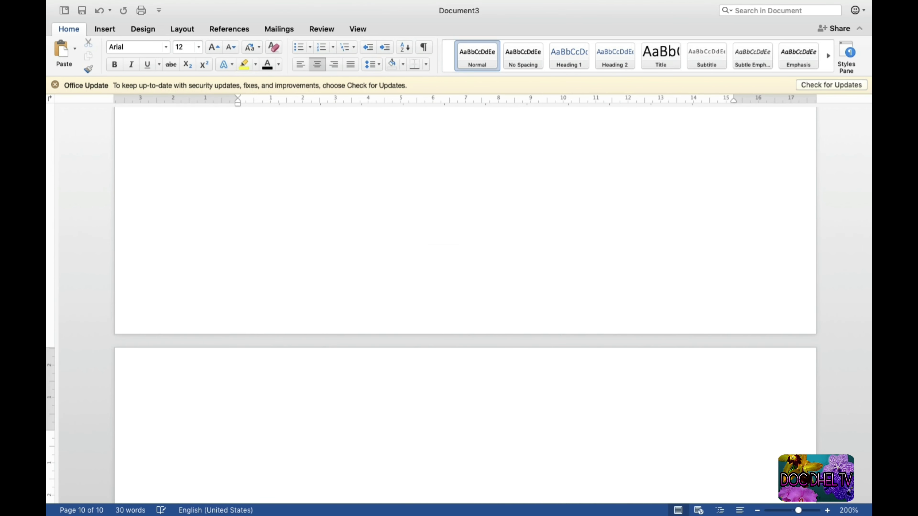
text(CURRICU)
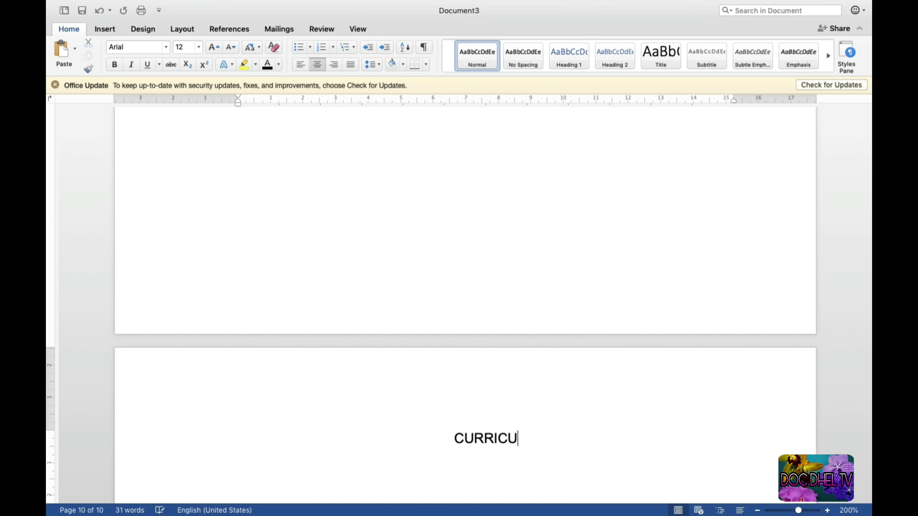
text(LUM VITAE)
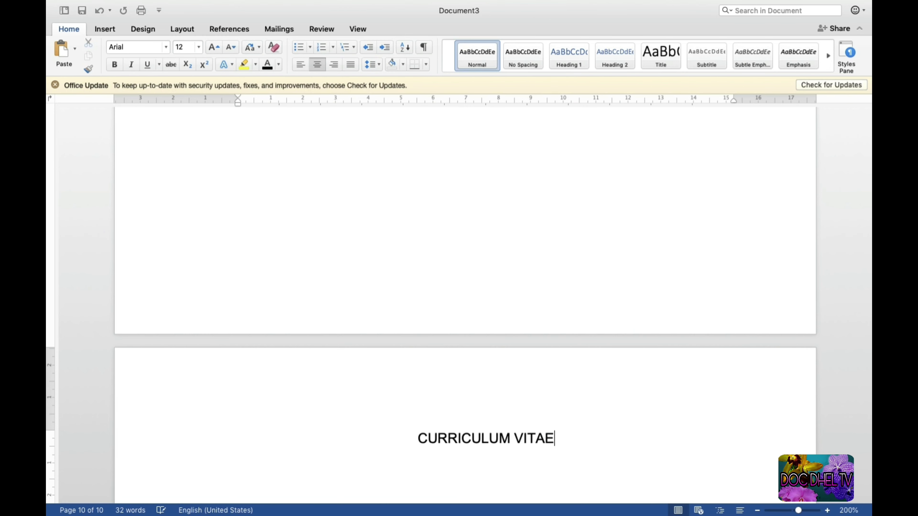
Insert right-aligned page numbers in the header at the top of the page, with the number shown on the first page
scroll(465, 304, up, 20)
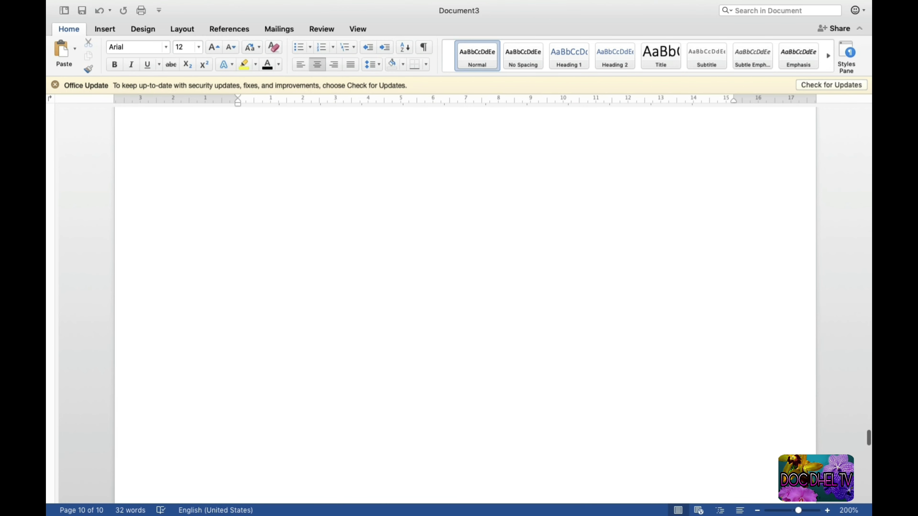
scroll(465, 304, up, 20)
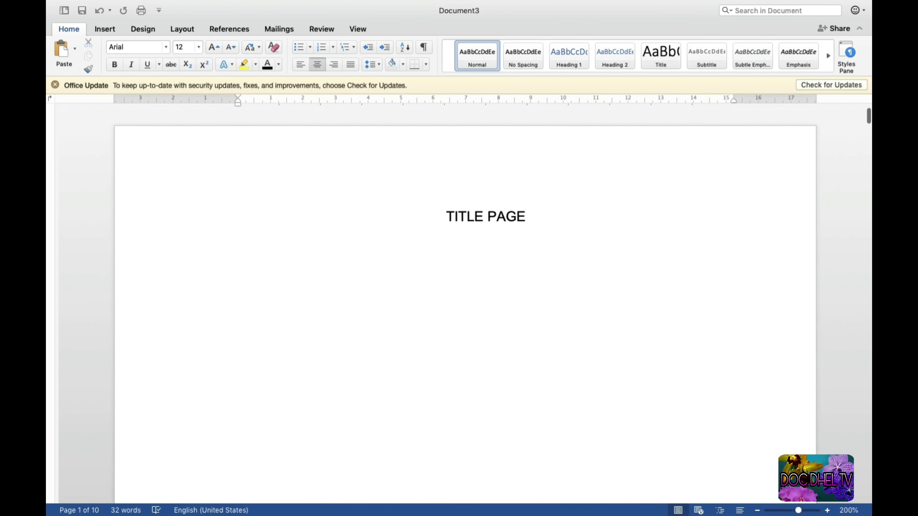
scroll(465, 304, down, 2)
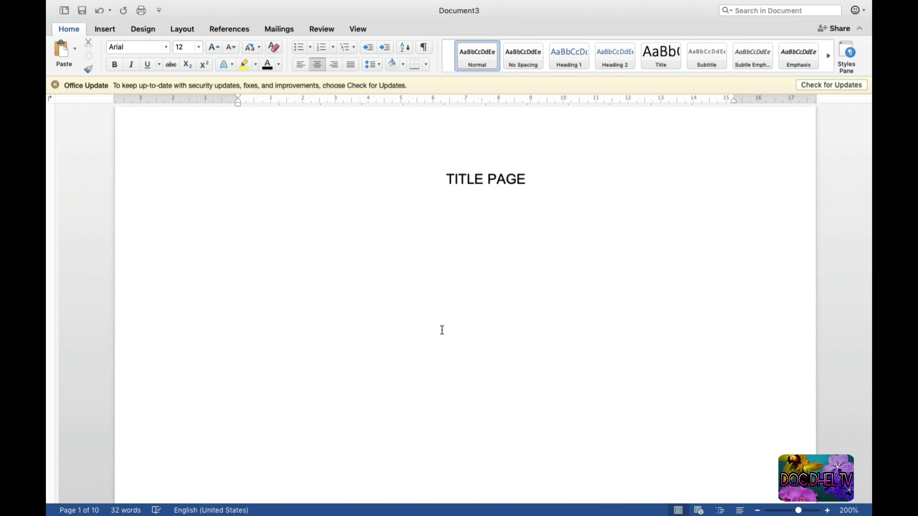
scroll(442, 330, up, 2)
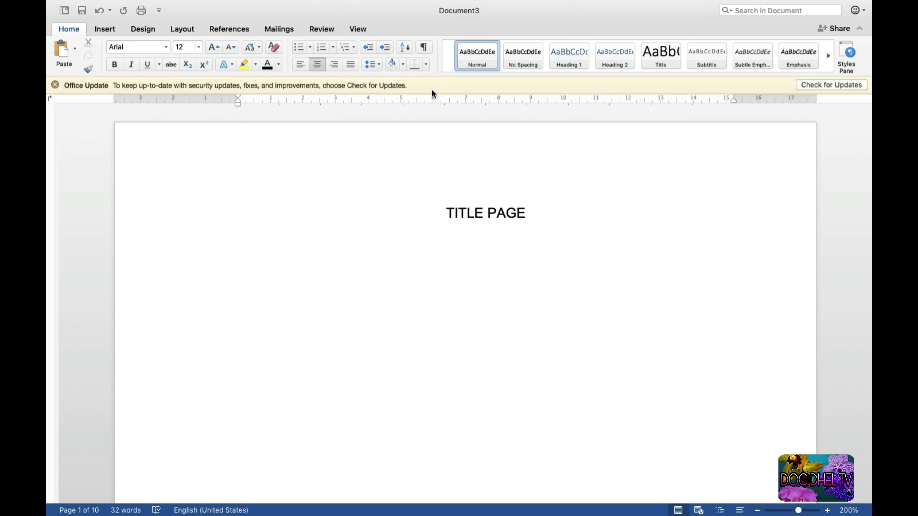
click(105, 29)
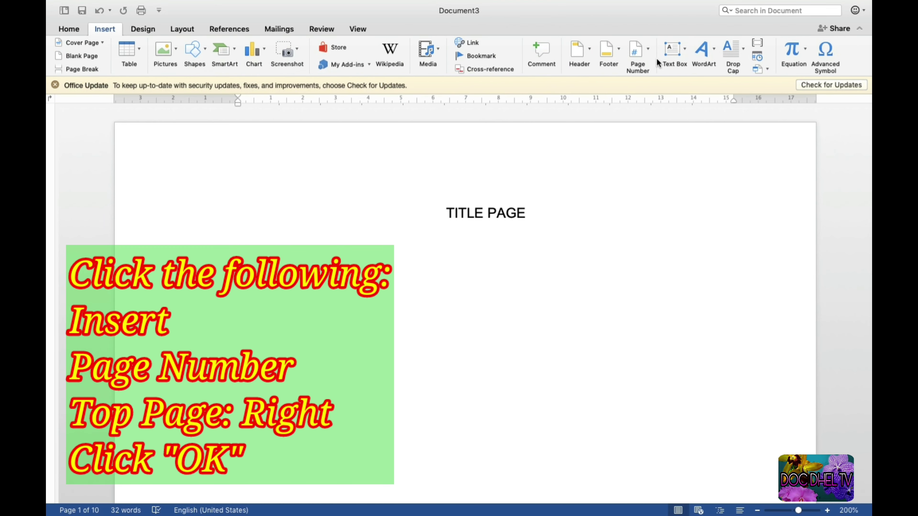
click(649, 51)
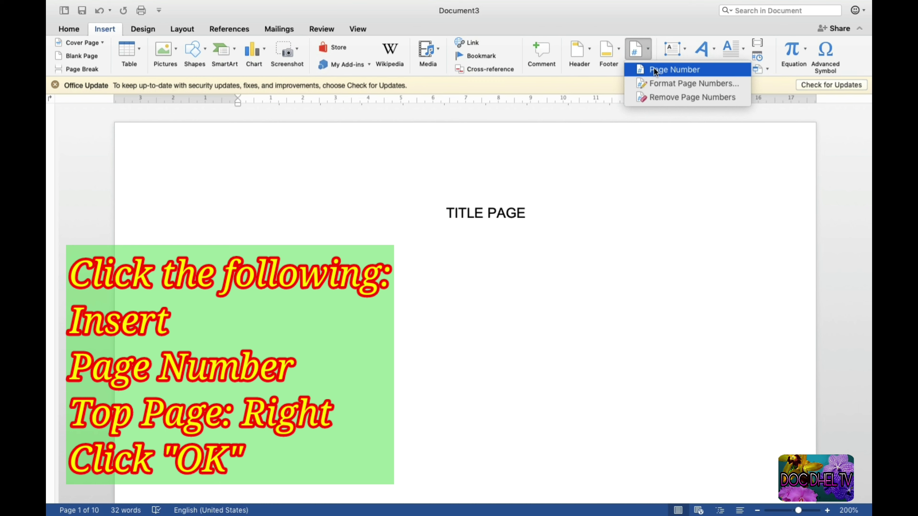
click(655, 70)
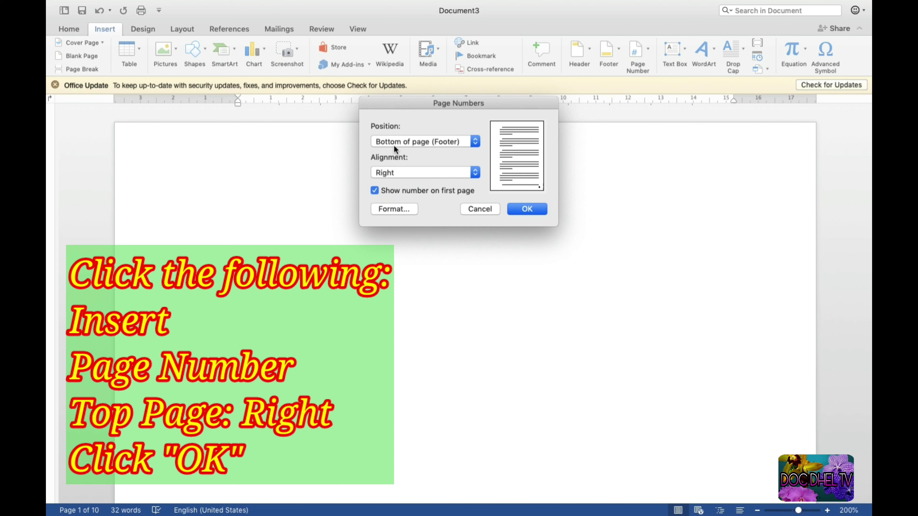
click(475, 144)
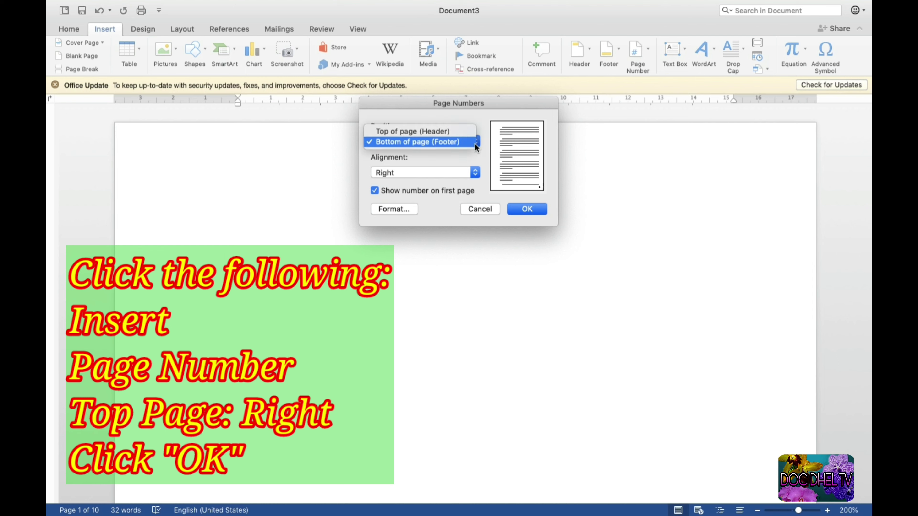
click(459, 134)
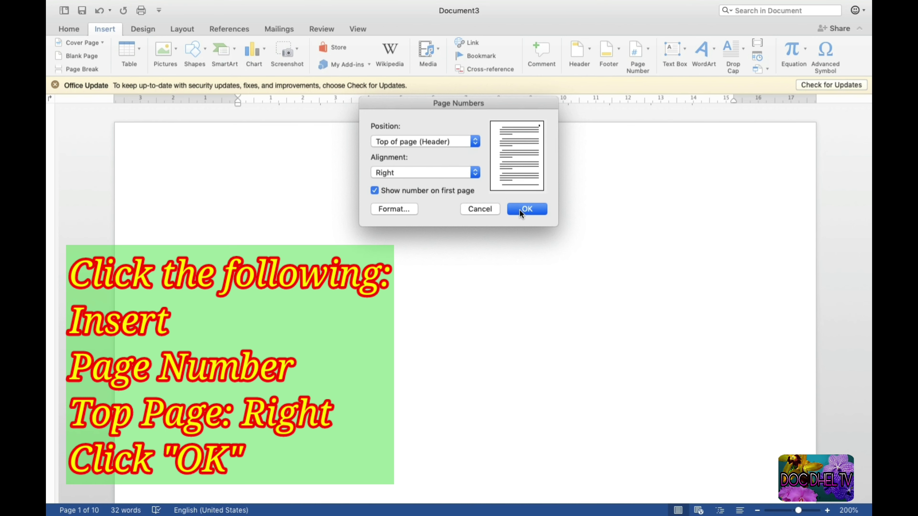
click(525, 212)
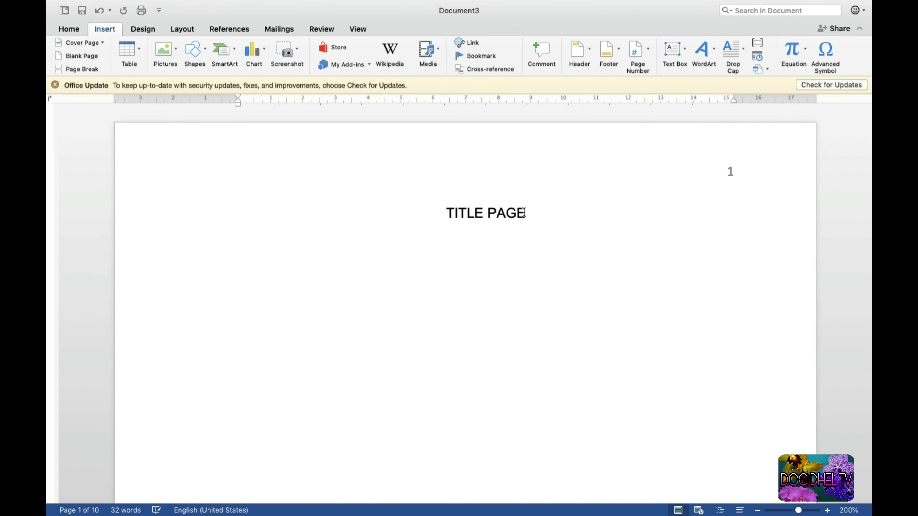
Change the font of the page number in the header to Arial and return to the document body
double_click(708, 185)
double_click(685, 235)
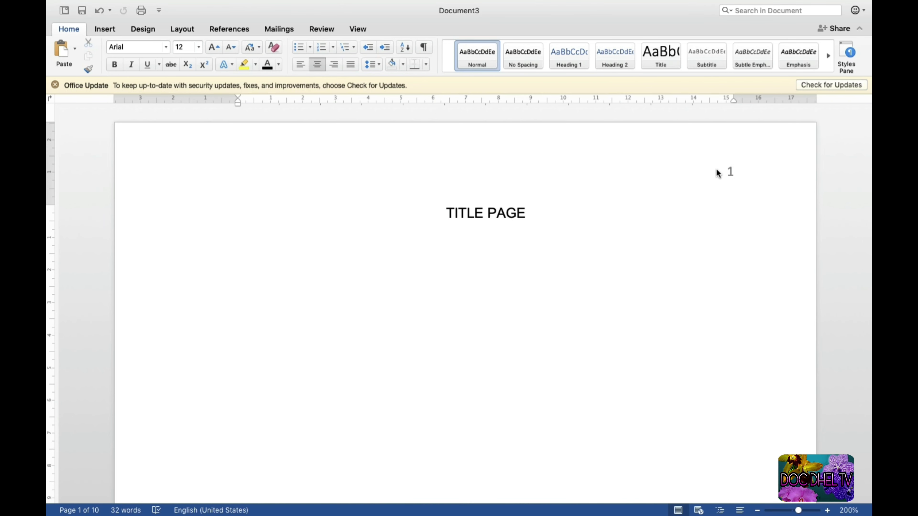
double_click(709, 168)
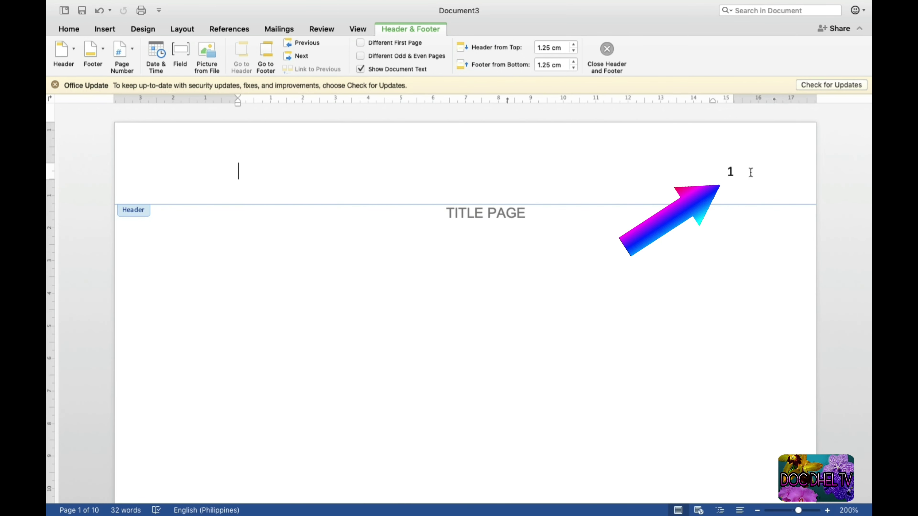
click(732, 172)
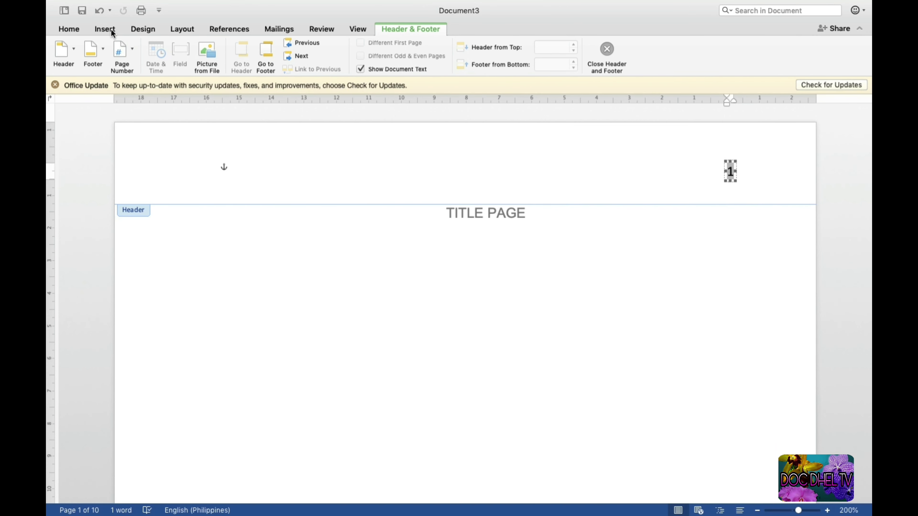
click(72, 29)
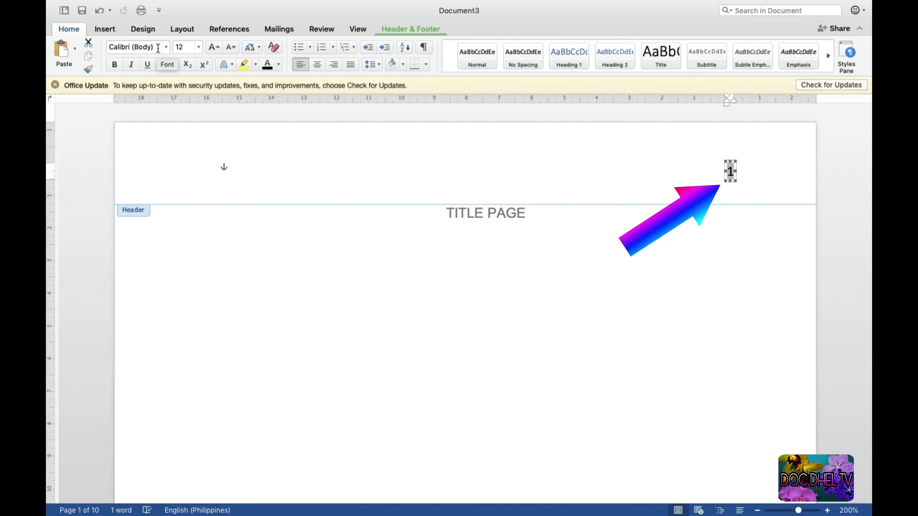
click(166, 46)
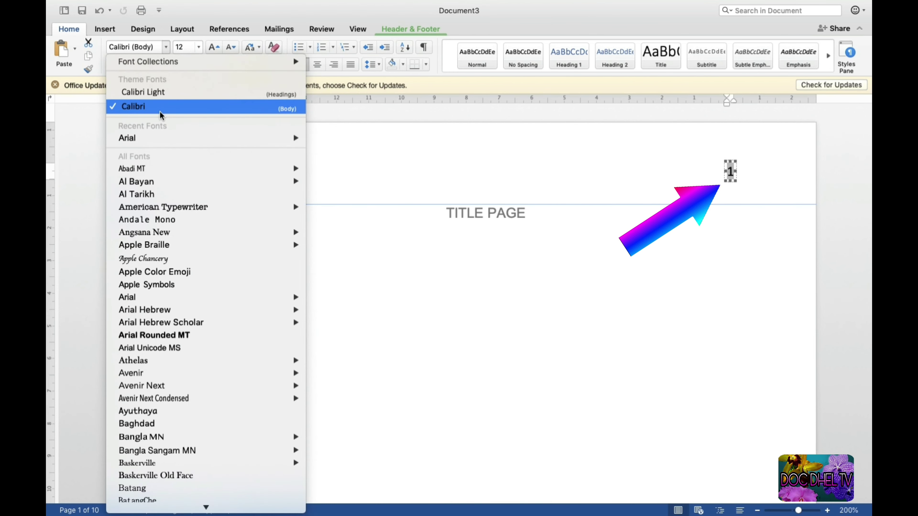
click(162, 137)
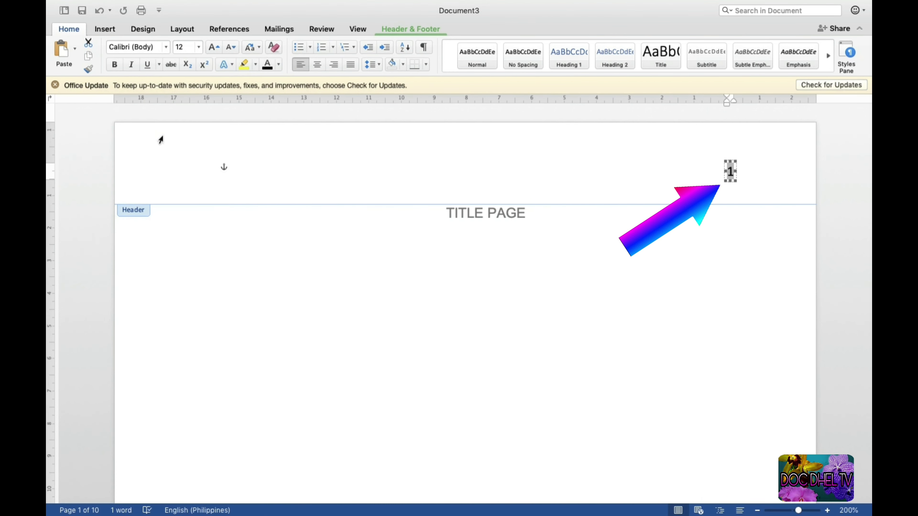
double_click(390, 248)
Review the header page numbers from the title page through the Chapter 2 page and return to the title page
scroll(686, 268, down, 10)
scroll(719, 277, down, 5)
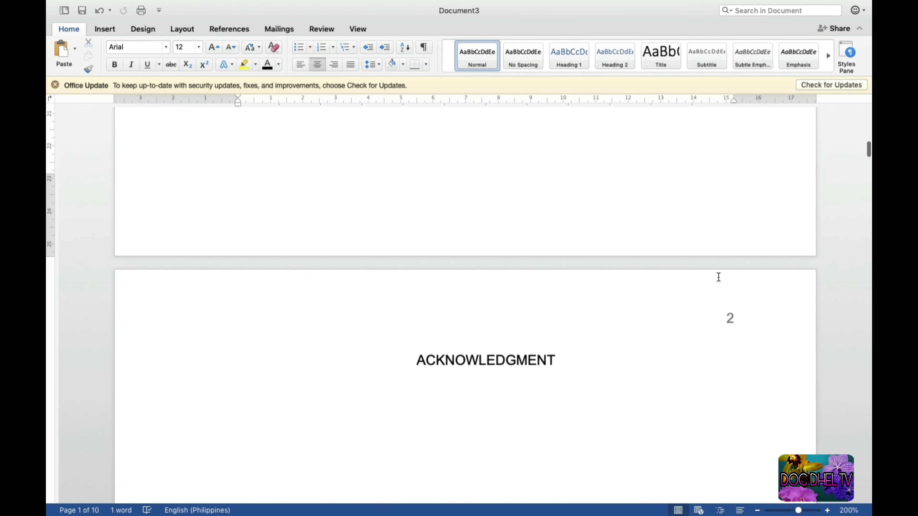
scroll(718, 277, up, 8)
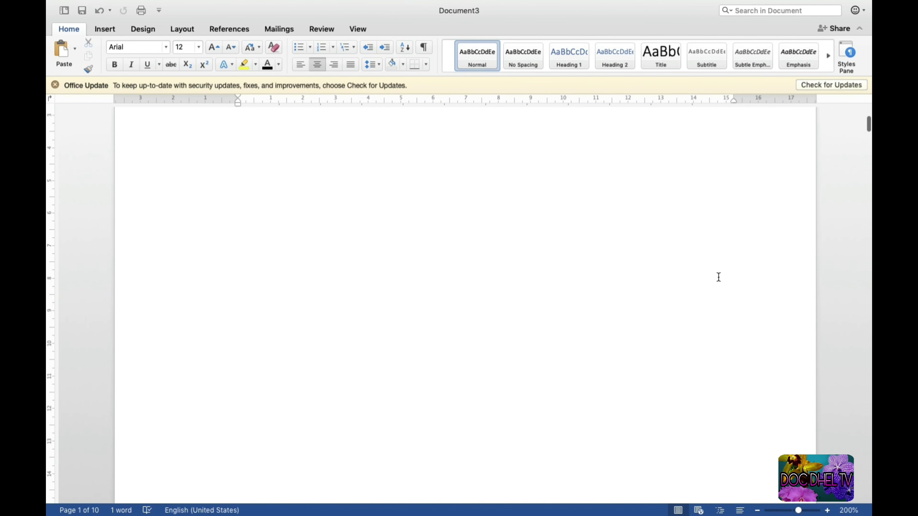
scroll(718, 277, up, 5)
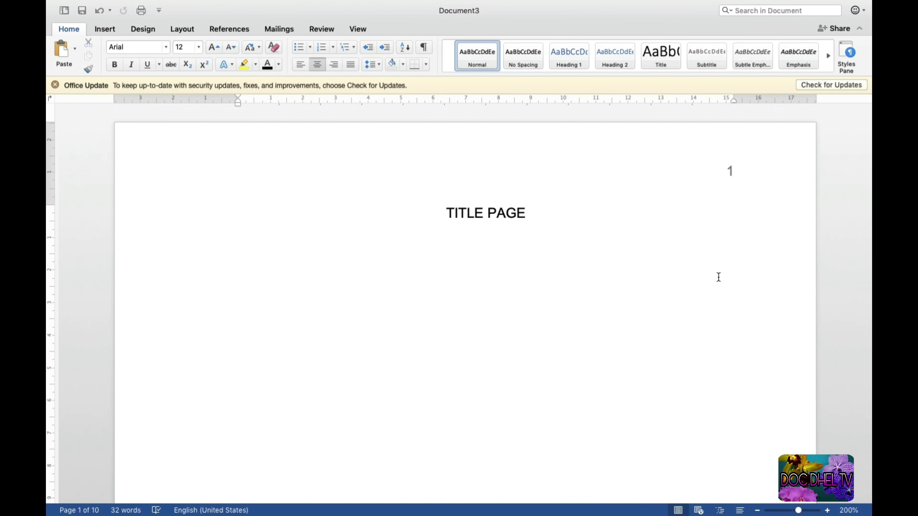
scroll(718, 278, down, 15)
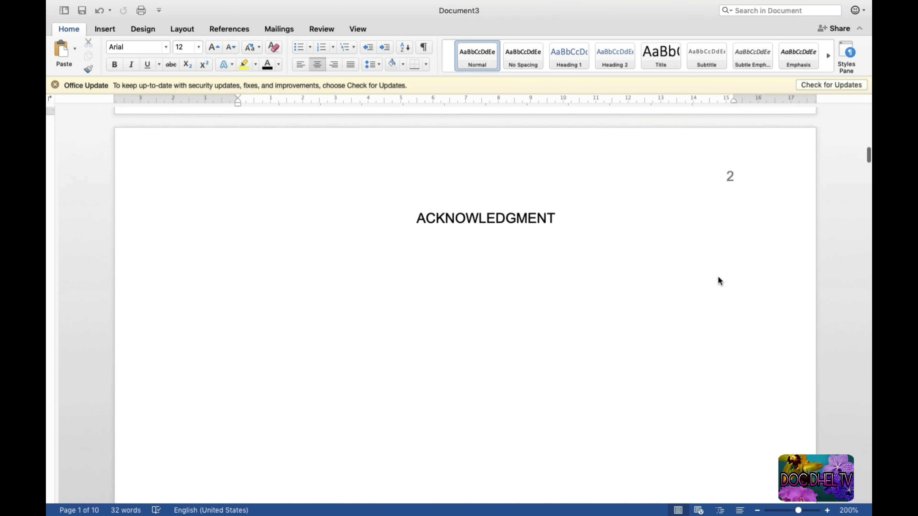
scroll(719, 277, down, 10)
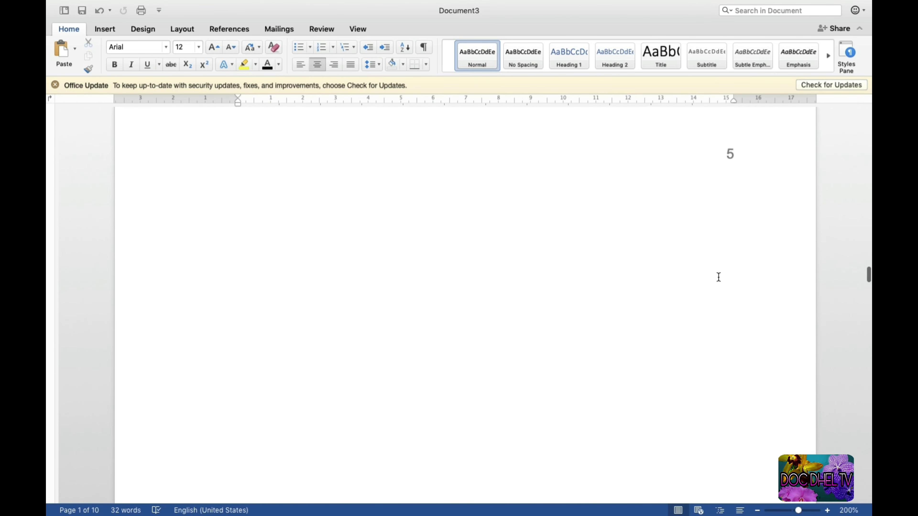
scroll(719, 277, down, 3)
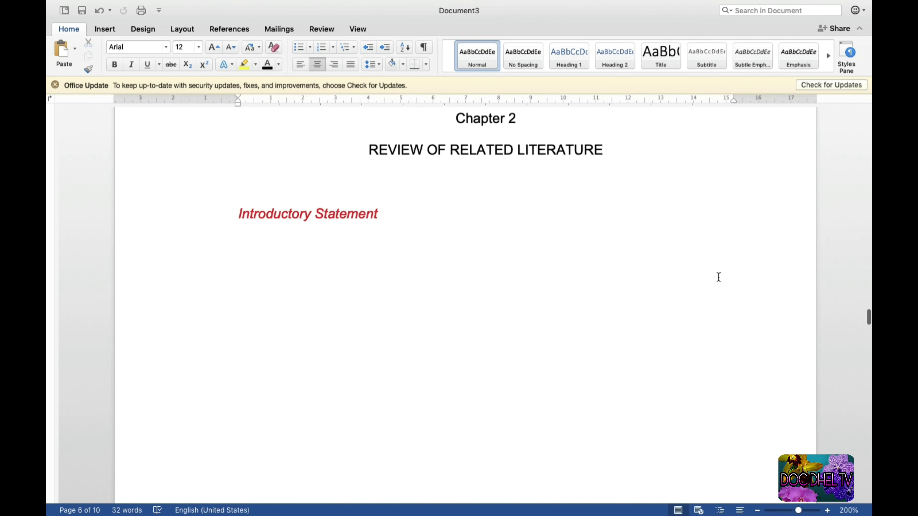
scroll(719, 277, up, 8)
scroll(718, 277, up, 10)
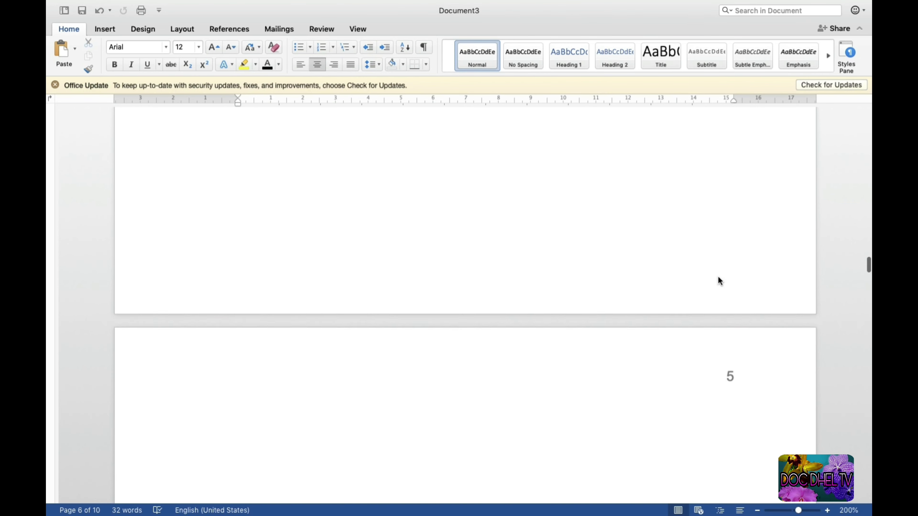
scroll(719, 277, up, 20)
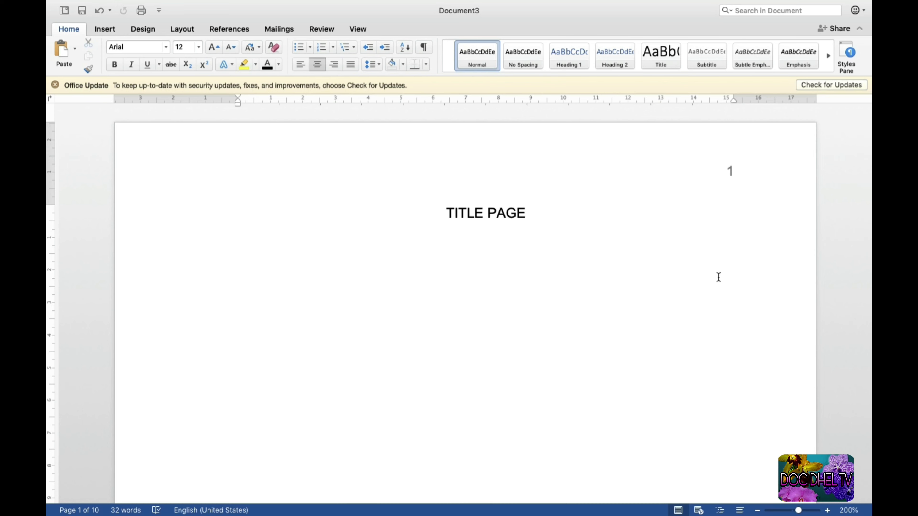
Format the page numbers as small Roman numerals (i, ii, iii, ...) starting at i, beginning from the title page
click(729, 250)
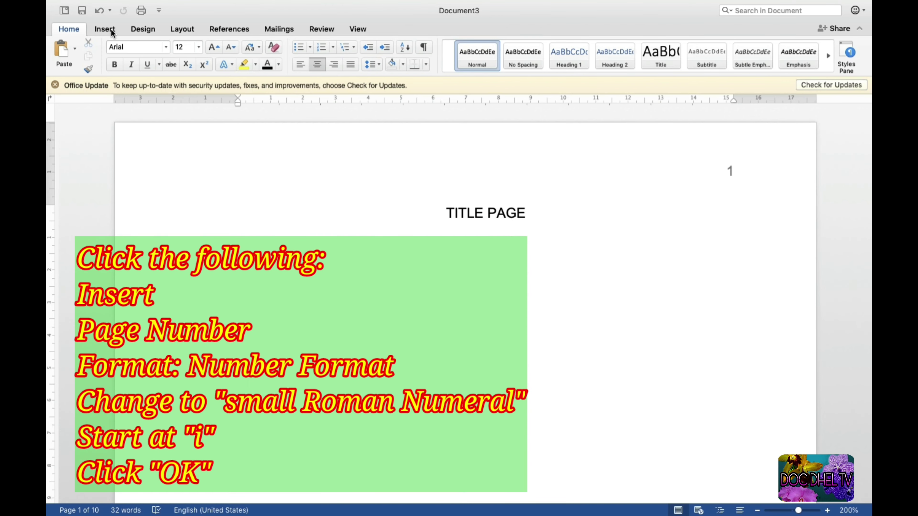
click(112, 28)
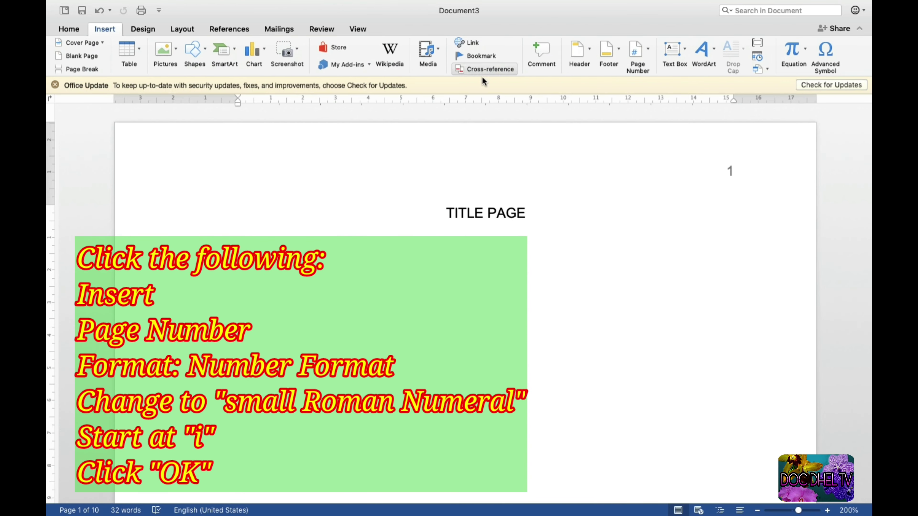
click(648, 54)
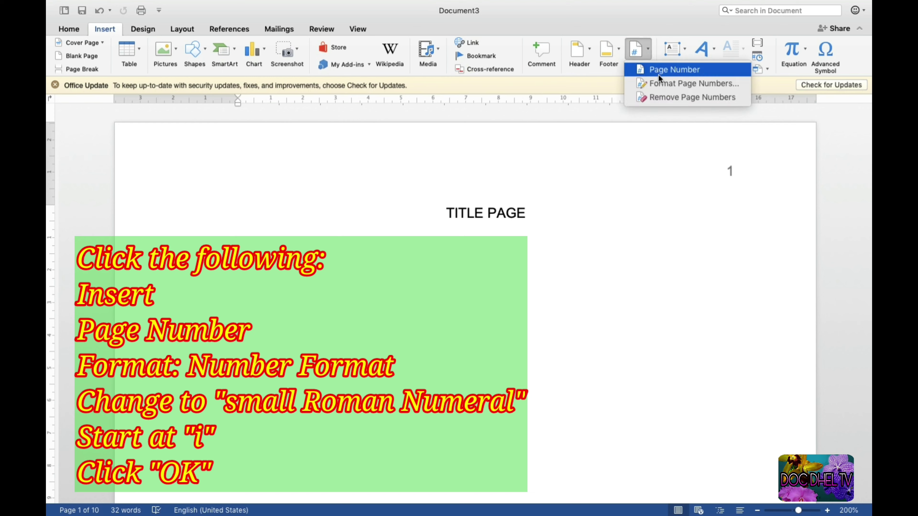
click(663, 84)
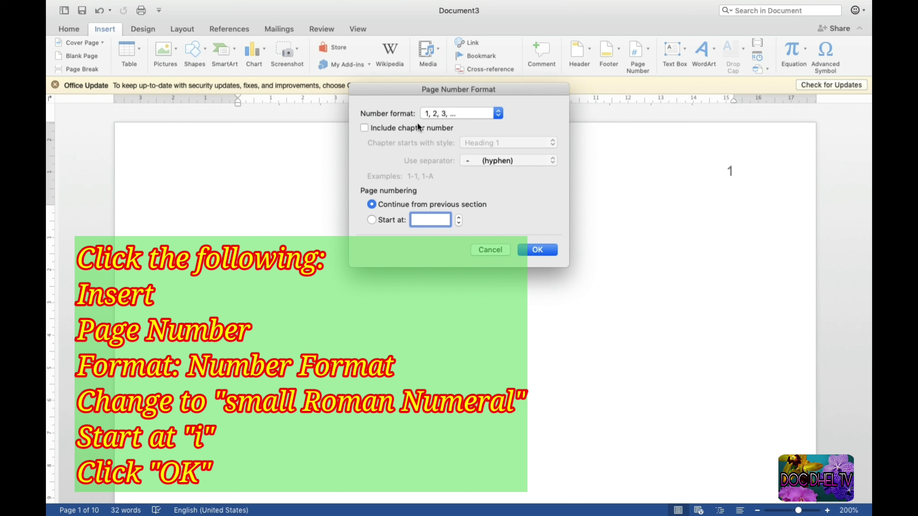
click(499, 113)
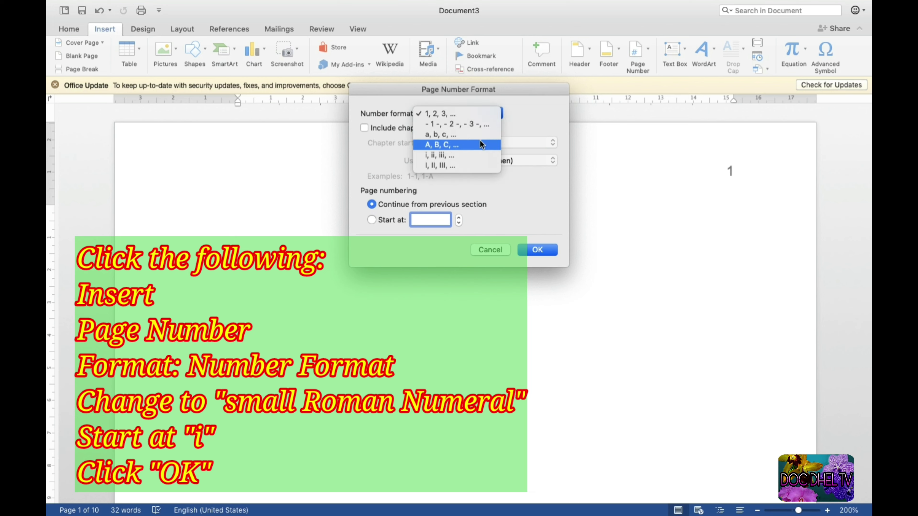
click(478, 156)
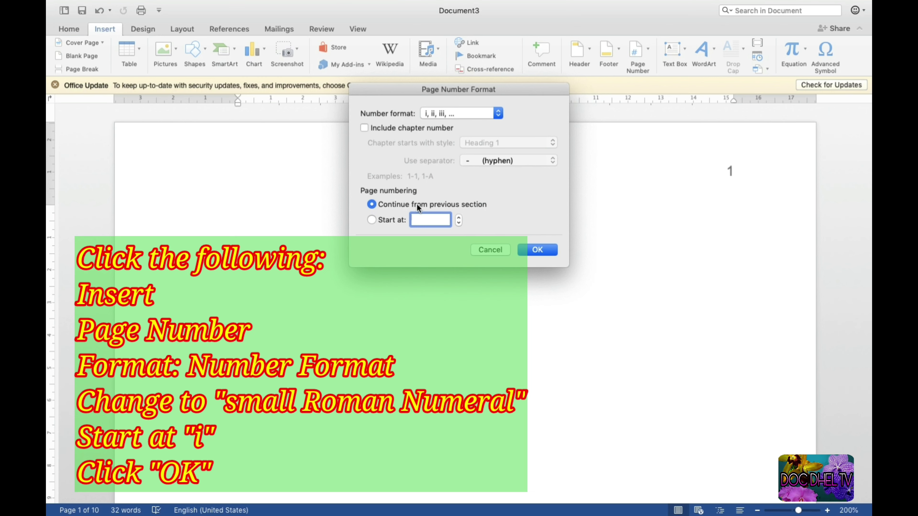
click(372, 220)
click(416, 221)
click(542, 251)
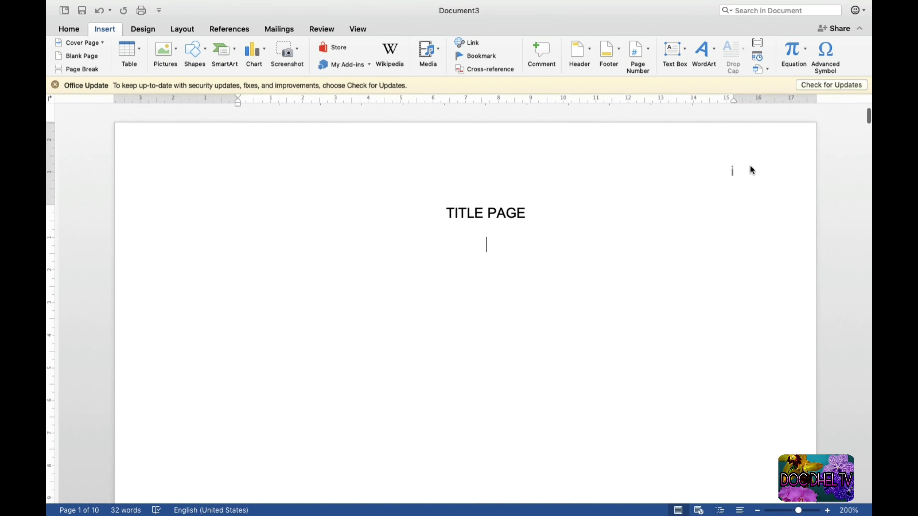
Review the page number format in the headers from the title page through the Chapter 1 page and back to TABLE OF CONTENTS
scroll(747, 174, down, 15)
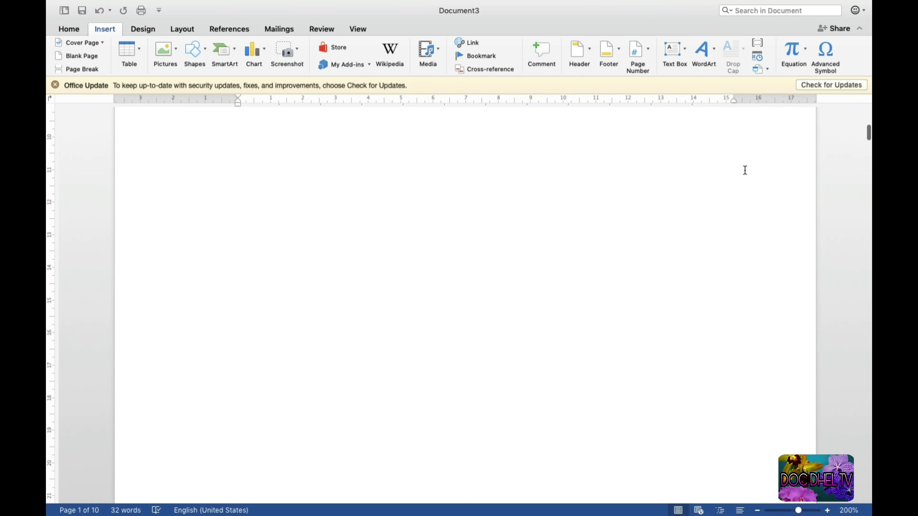
scroll(747, 174, down, 15)
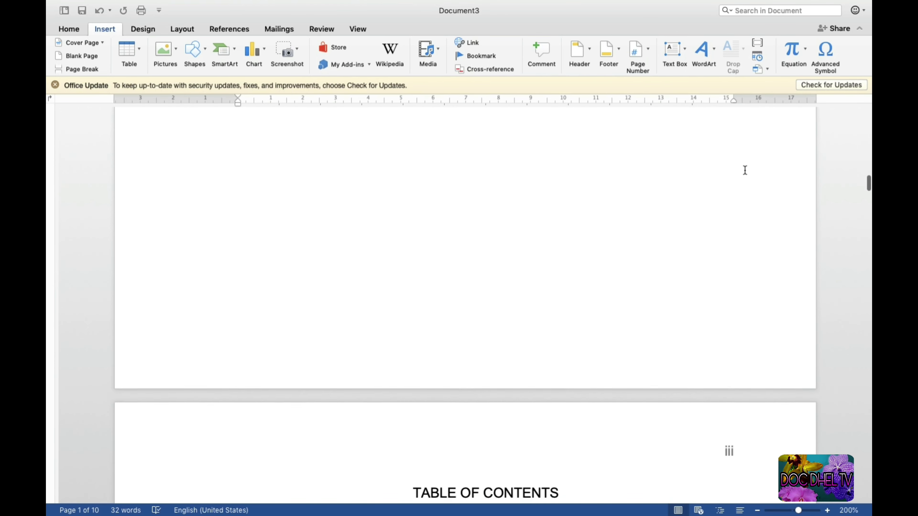
scroll(745, 171, down, 15)
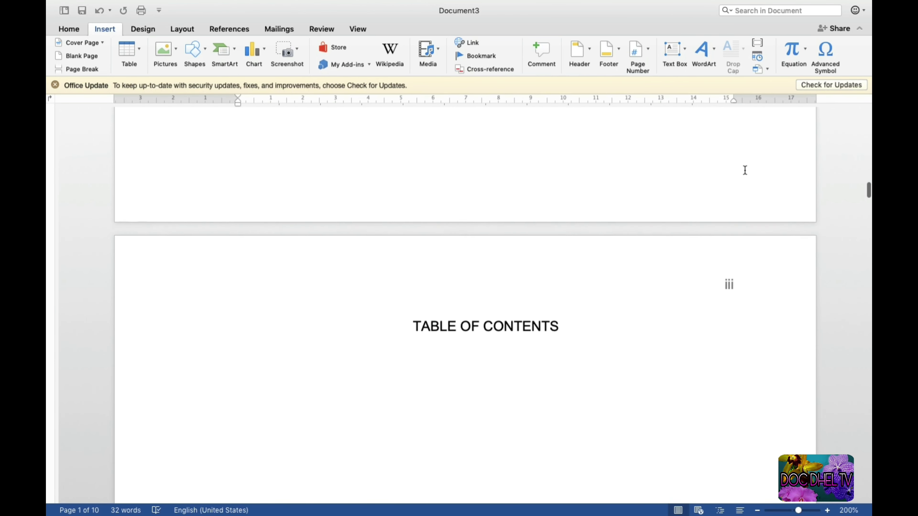
scroll(745, 171, down, 8)
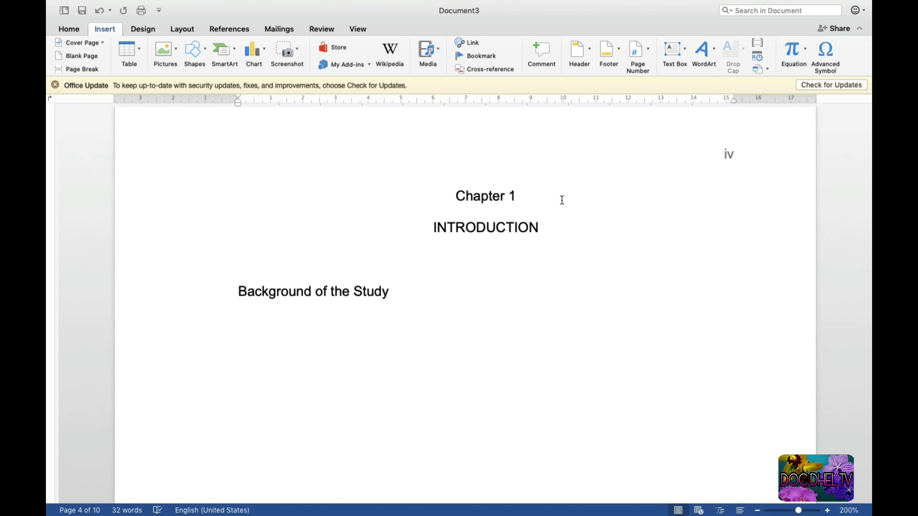
scroll(726, 172, up, 6)
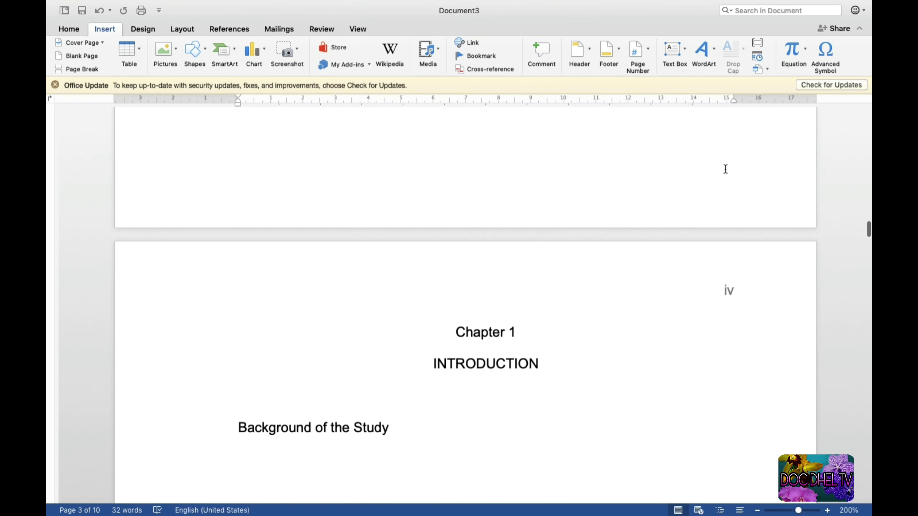
scroll(726, 169, up, 2)
scroll(726, 169, up, 3)
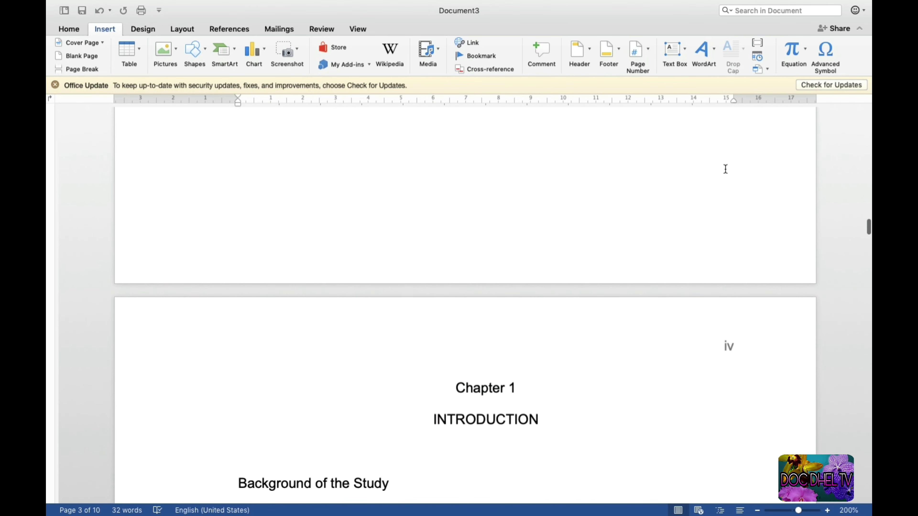
scroll(470, 192, up, 8)
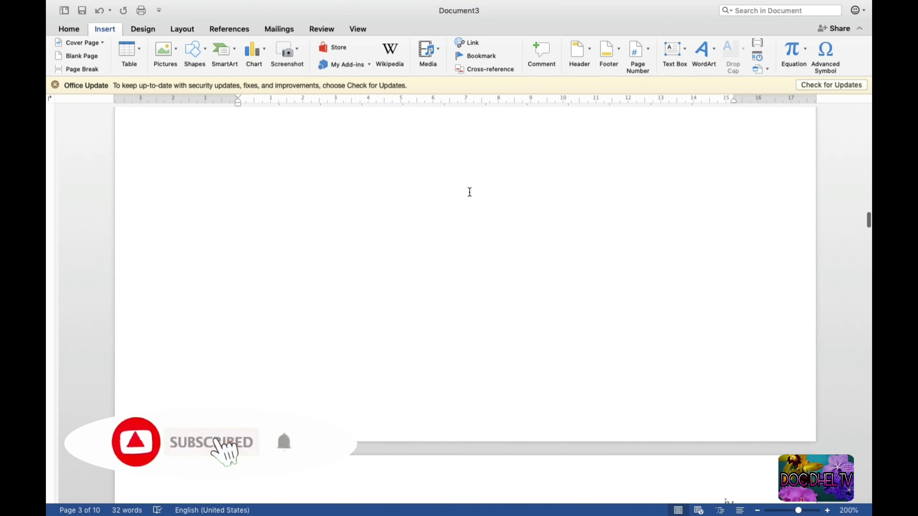
scroll(470, 192, up, 5)
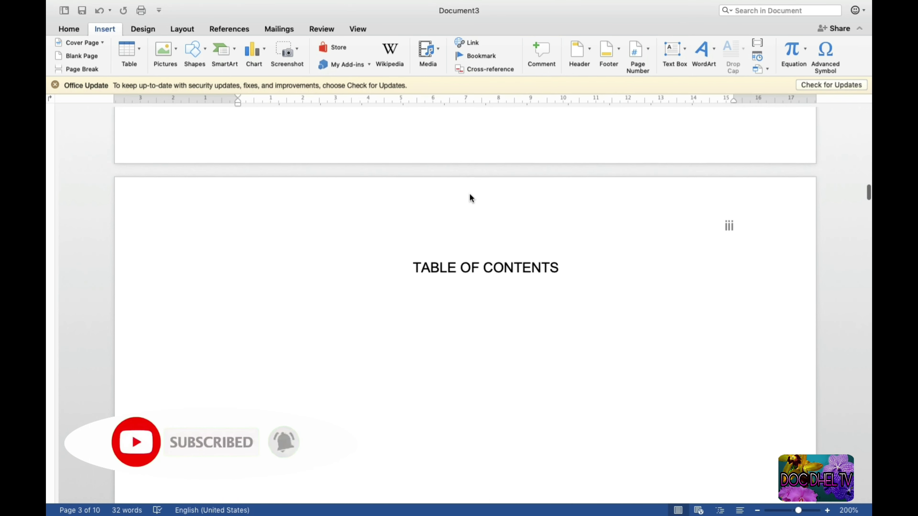
Insert a Next Page section break at the end of the TABLE OF CONTENTS page, just before Chapter 1
scroll(470, 193, down, 7)
scroll(470, 195, down, 4)
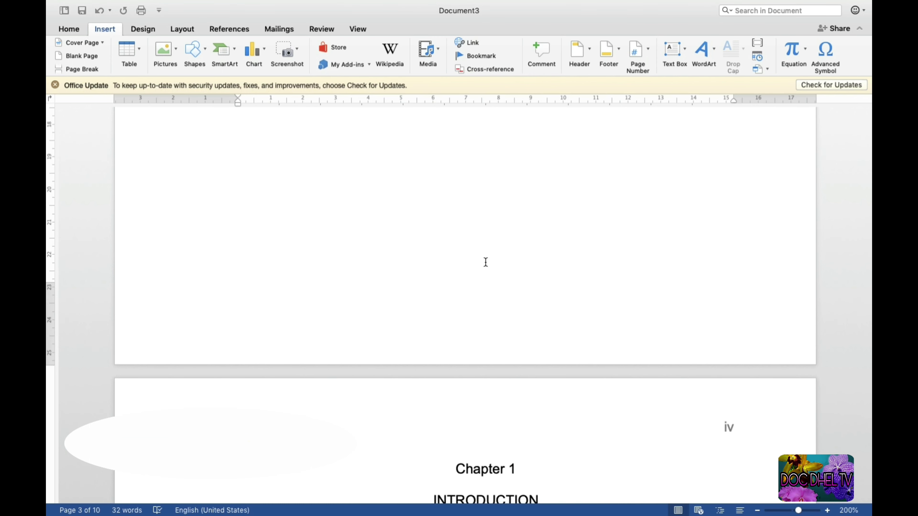
scroll(490, 265, up, 5)
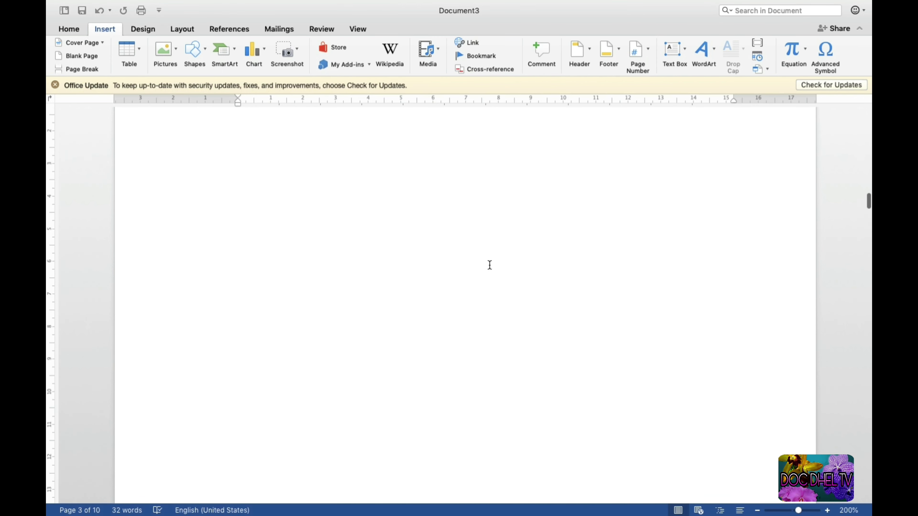
scroll(490, 265, down, 3)
scroll(490, 265, down, 5)
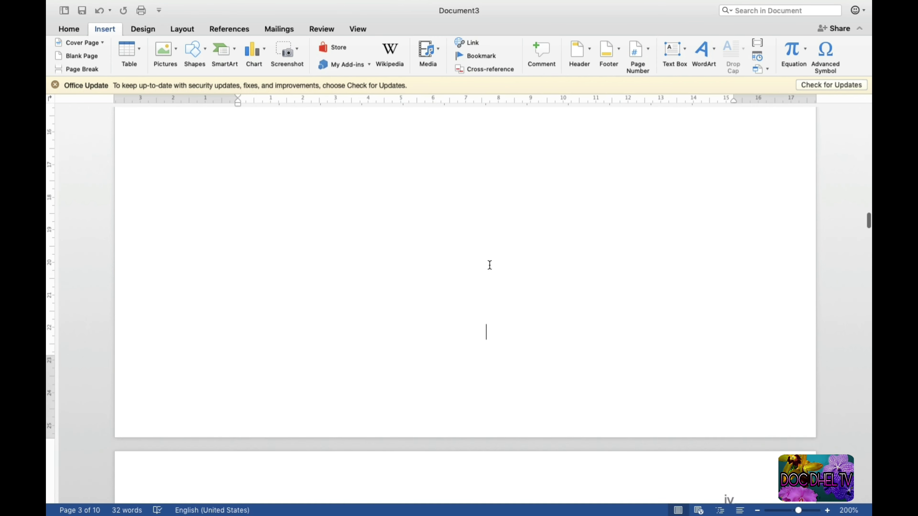
scroll(486, 257, down, 2)
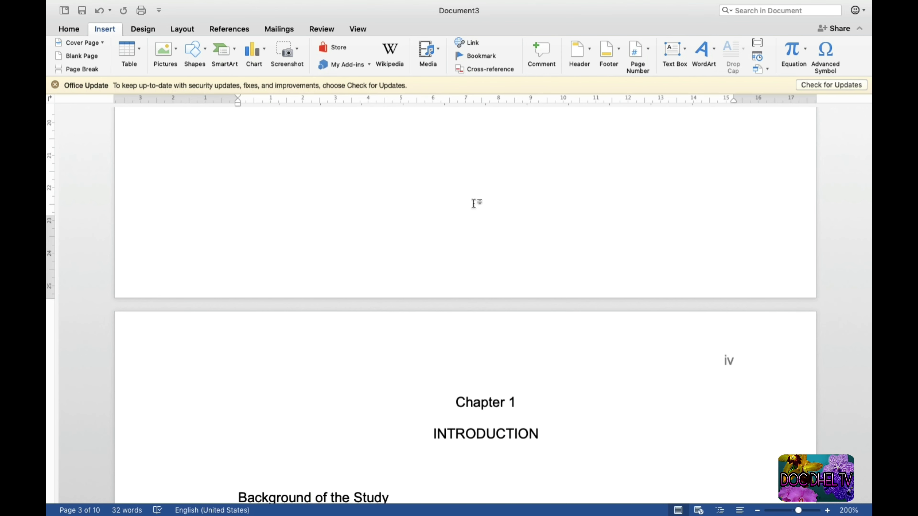
click(184, 29)
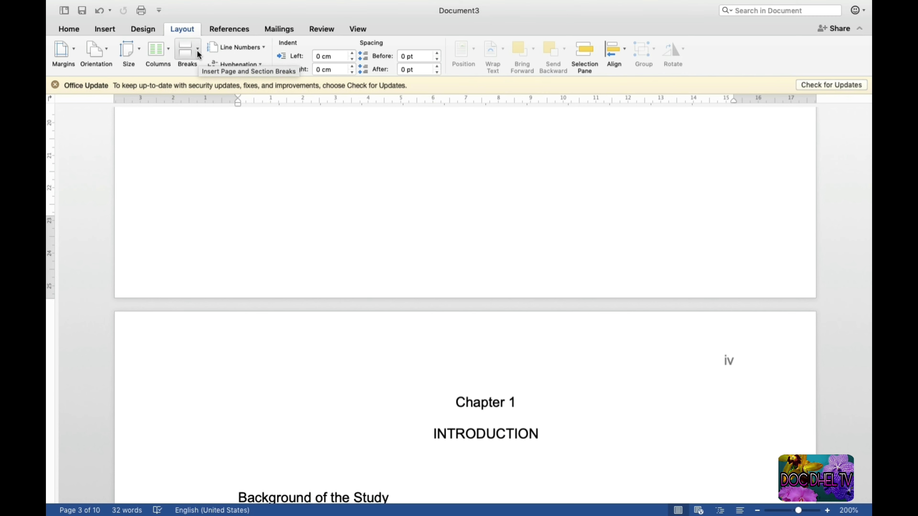
click(198, 50)
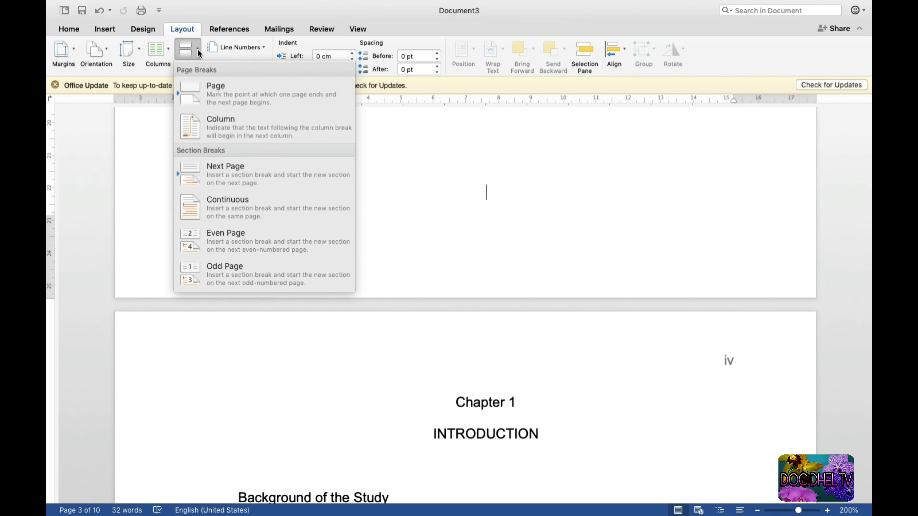
click(231, 187)
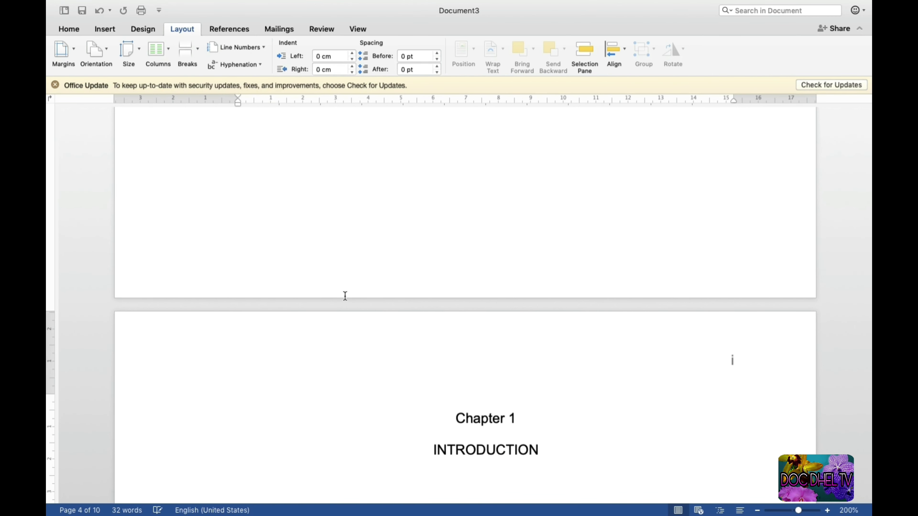
Remove the extra blank line above the Chapter 1 heading and center the heading
key(Up)
key(Up)
click(459, 418)
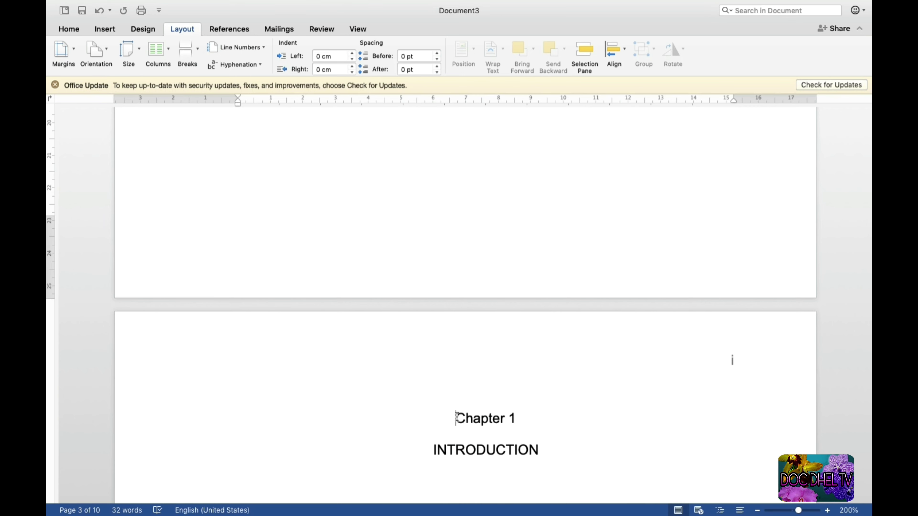
key(super+l)
key(BackSpace)
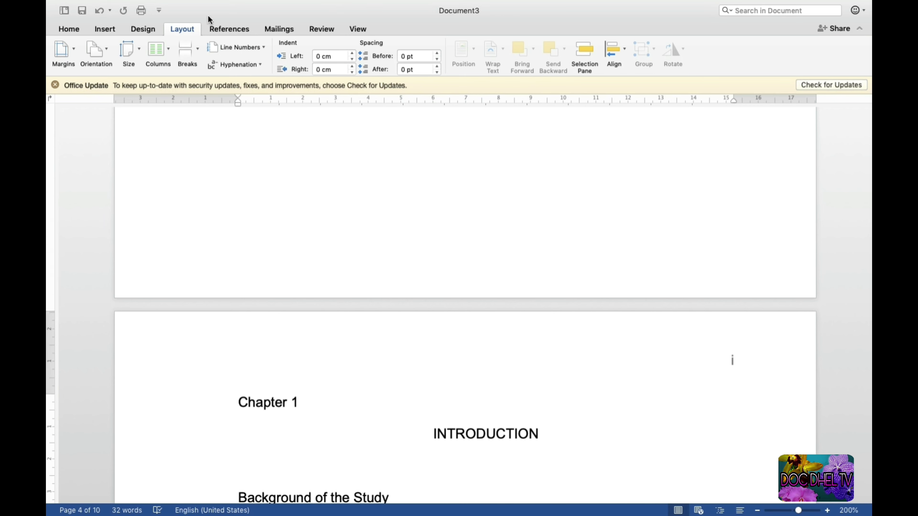
click(71, 29)
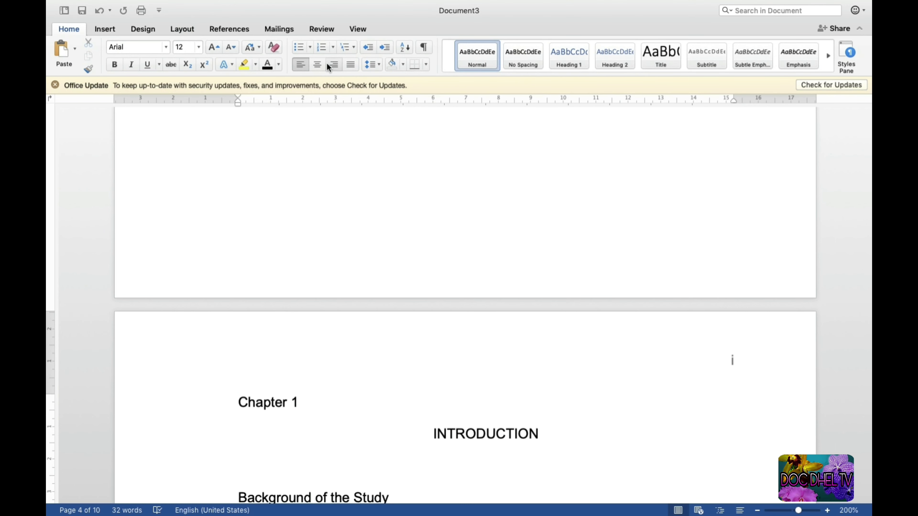
click(317, 64)
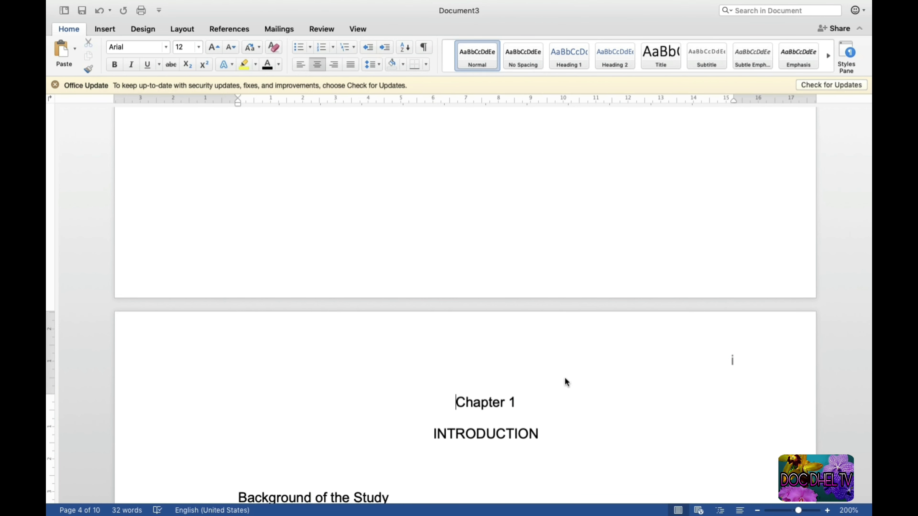
Format the page numbers of the section beginning with Chapter 1 as 1, 2, 3, ... starting at 1
scroll(531, 378, down, 3)
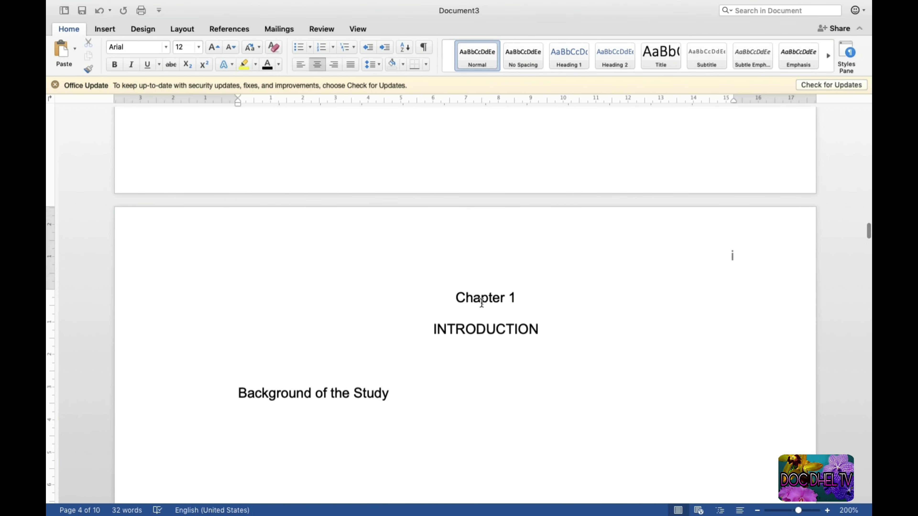
scroll(483, 277, up, 2)
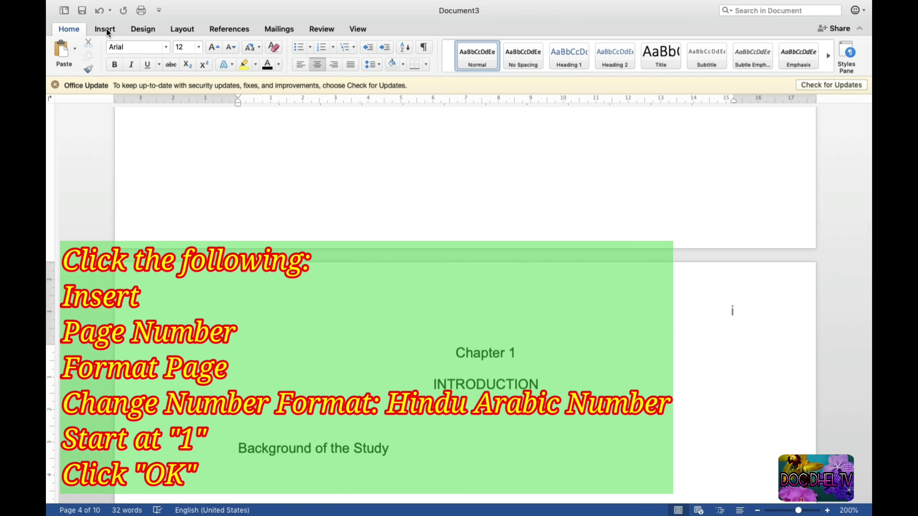
click(105, 30)
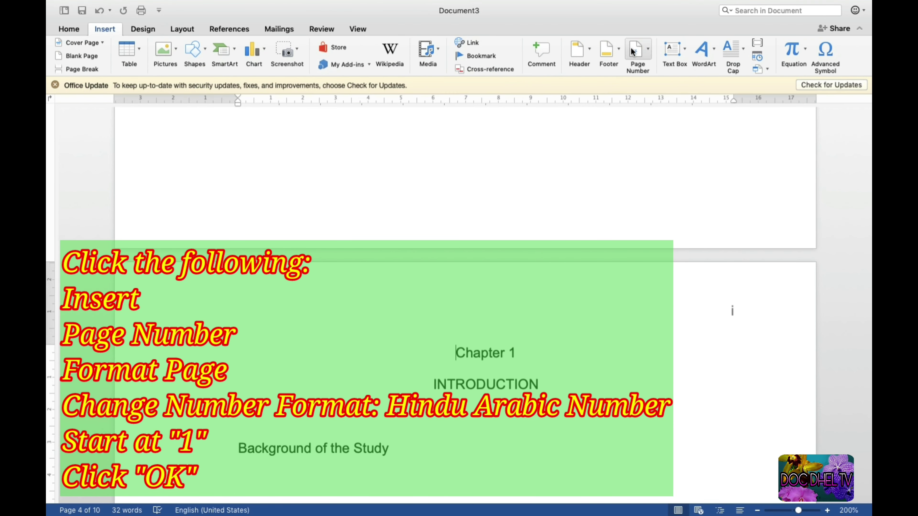
click(647, 54)
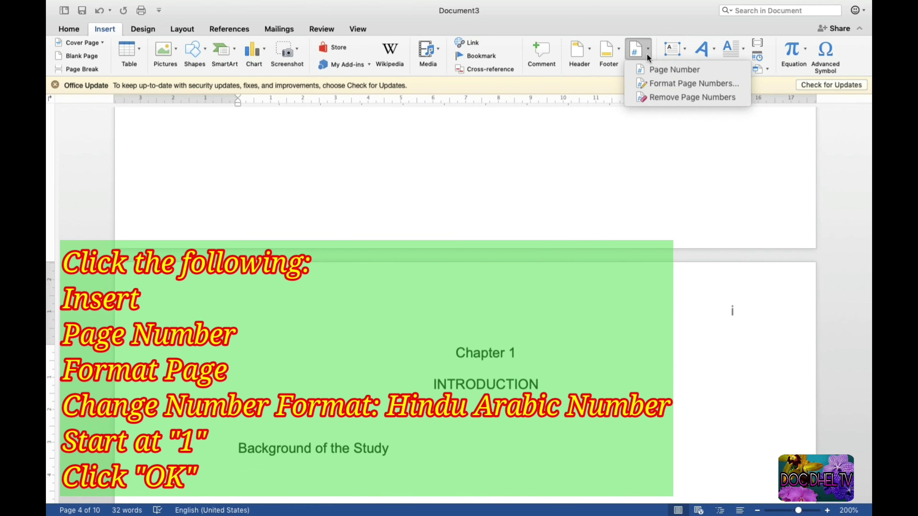
click(665, 84)
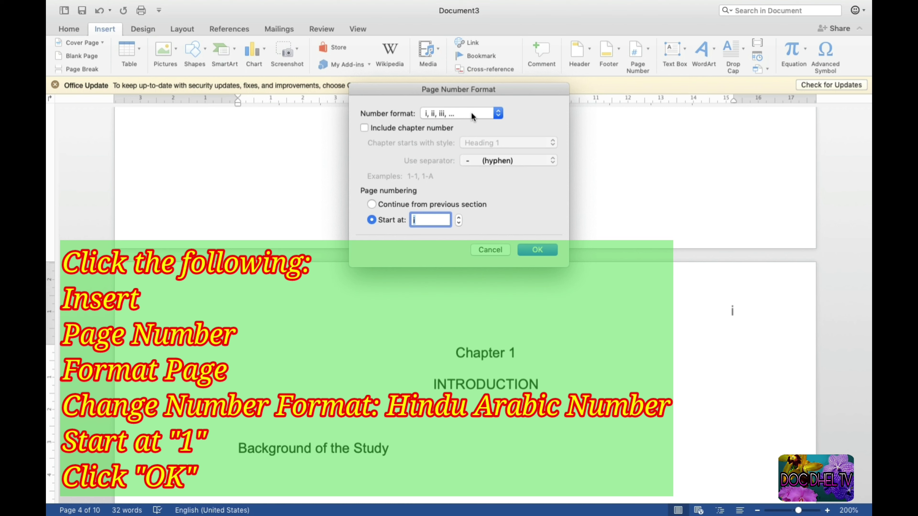
click(498, 114)
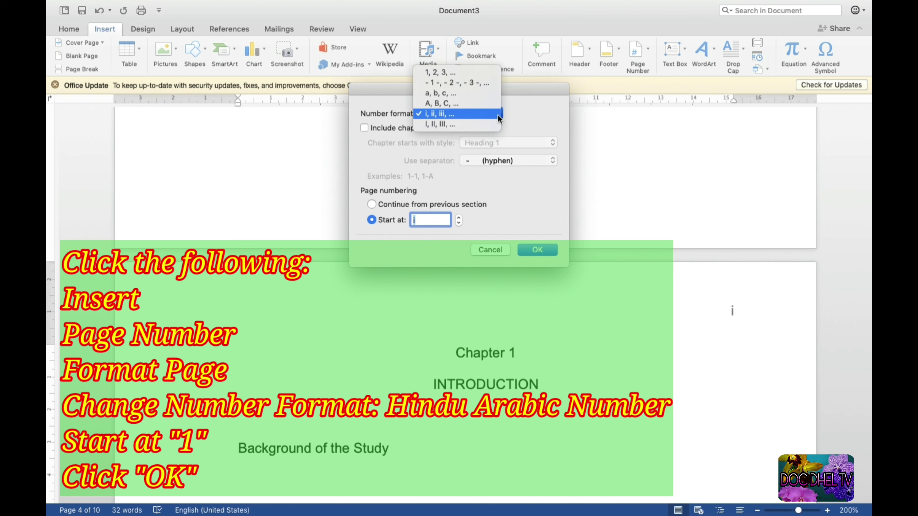
click(488, 76)
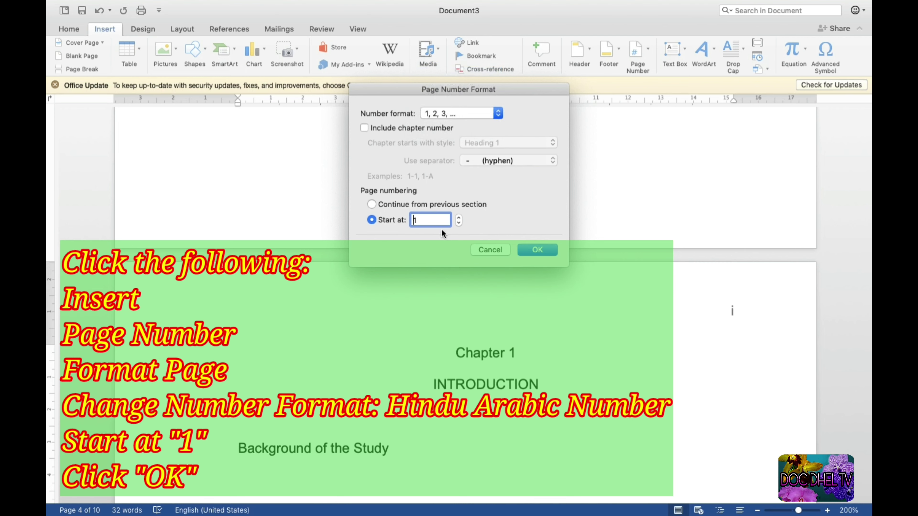
click(542, 250)
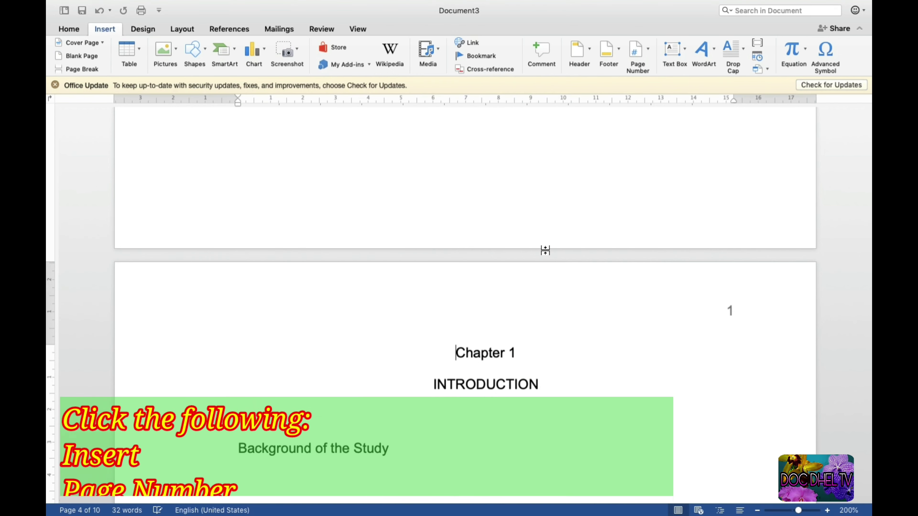
Review the header page numbers from the Chapter 1 page back through TABLE OF CONTENTS and ACKNOWLEDGMENT to the title page
scroll(685, 358, down, 15)
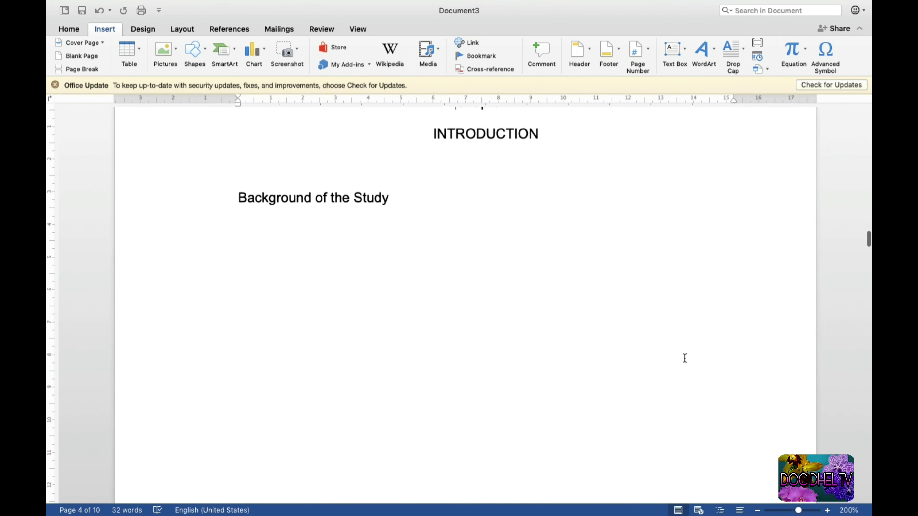
scroll(685, 358, up, 10)
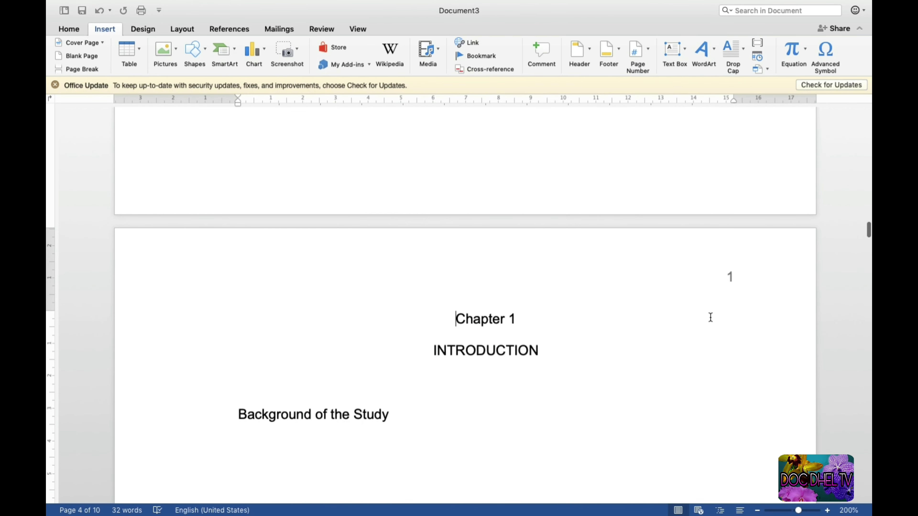
scroll(731, 295, up, 5)
scroll(730, 294, down, 6)
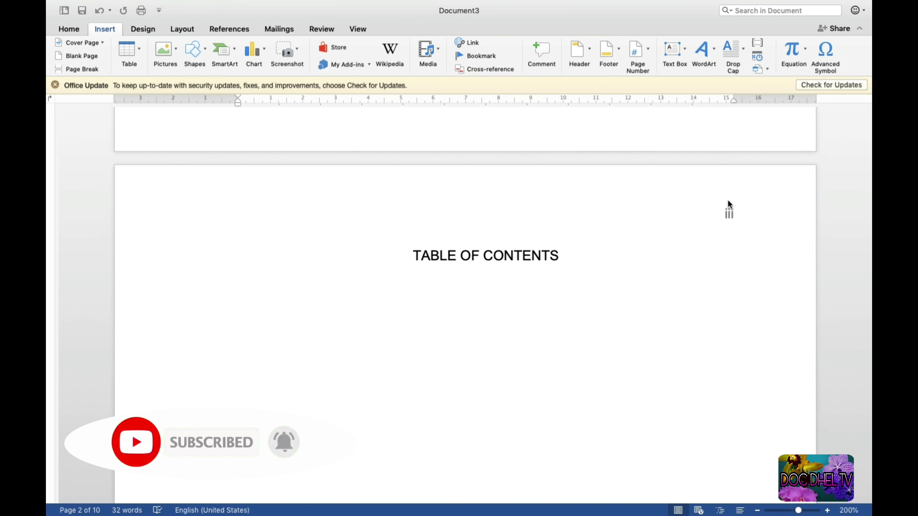
scroll(727, 202, up, 3)
scroll(727, 203, down, 4)
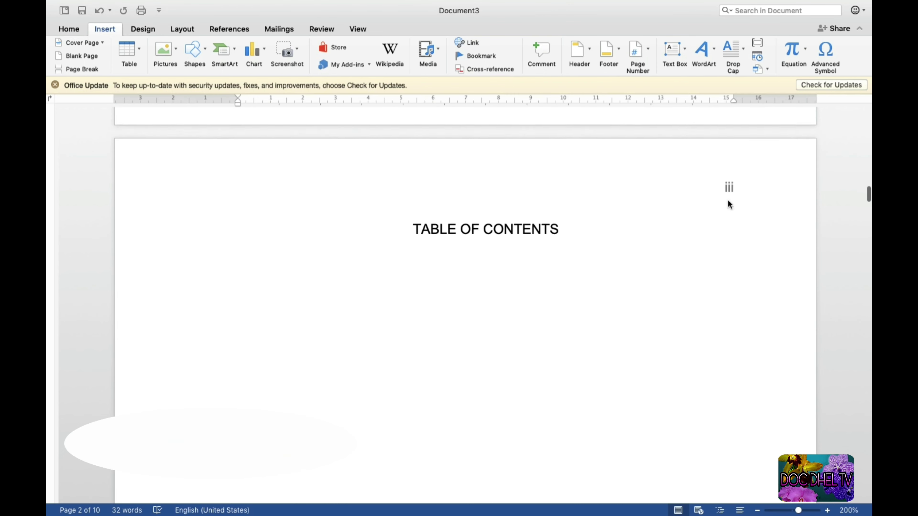
scroll(727, 201, down, 2)
scroll(727, 201, up, 15)
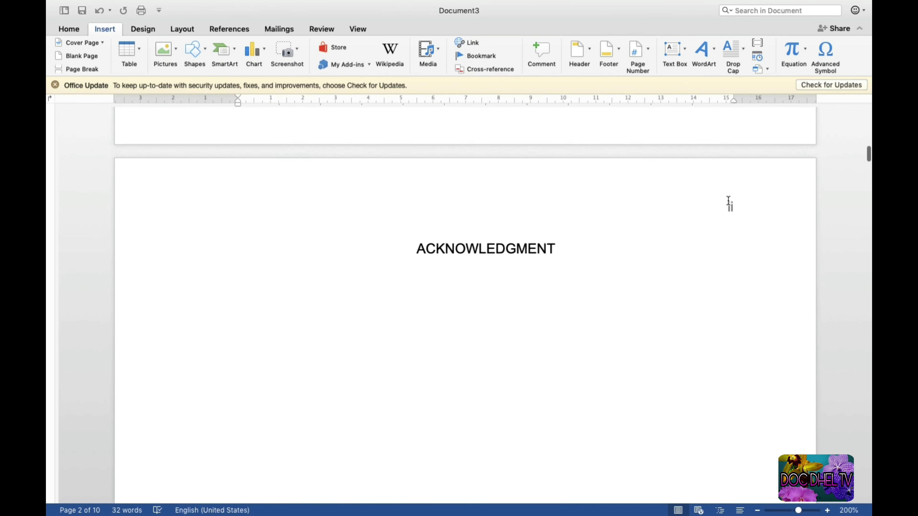
scroll(728, 202, up, 15)
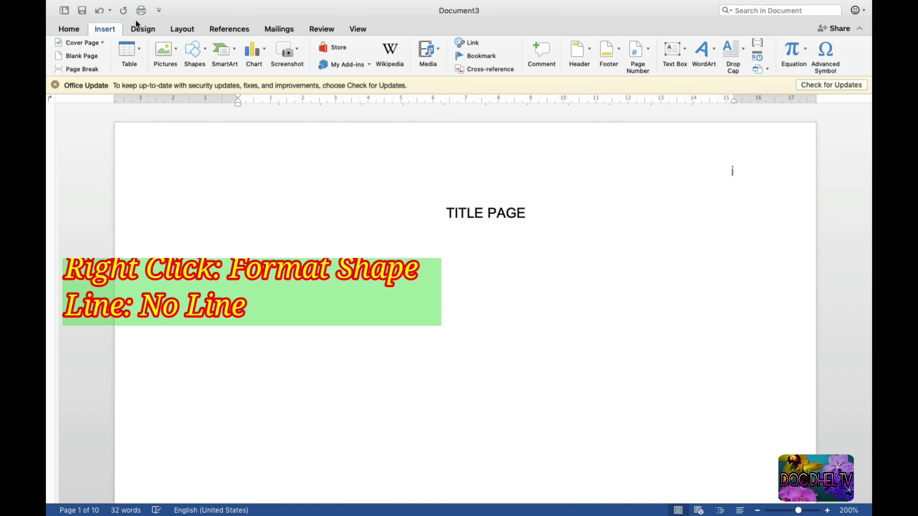
Draw a text box about 1.09 cm high and 1.58 cm wide over the page number on the title page
click(103, 28)
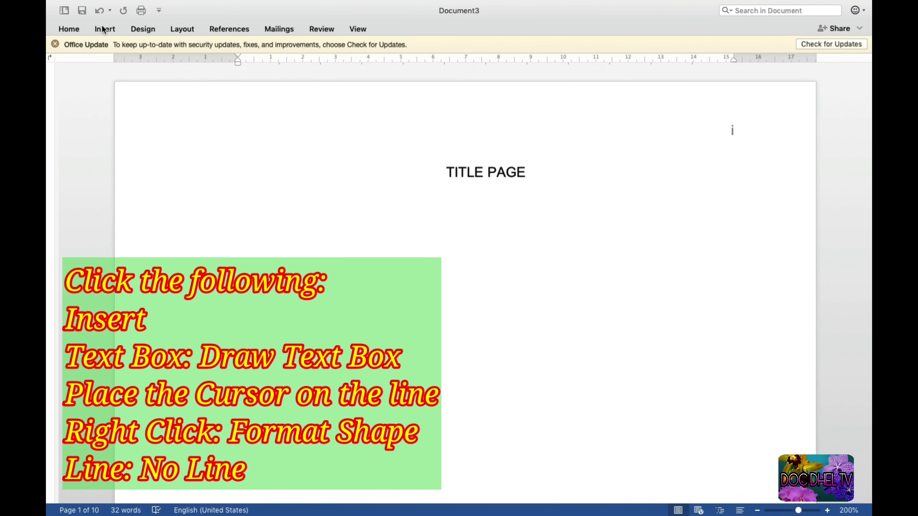
click(103, 28)
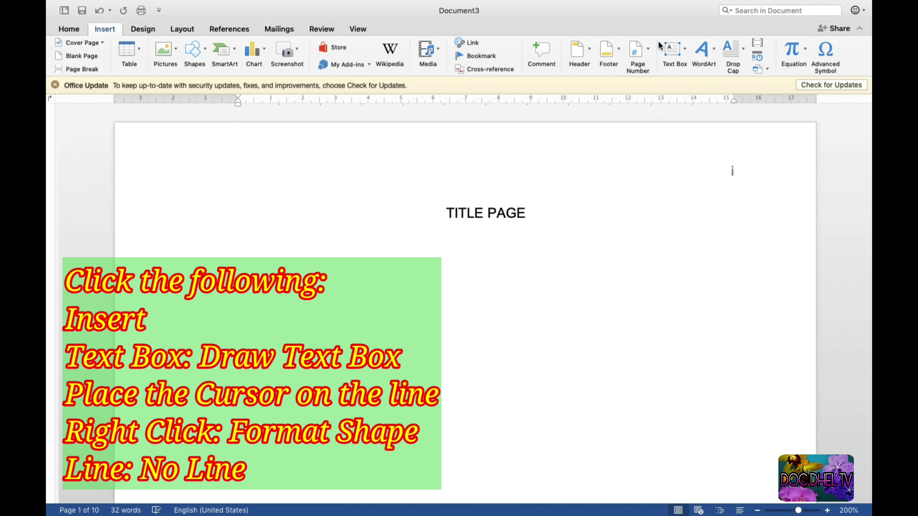
click(685, 51)
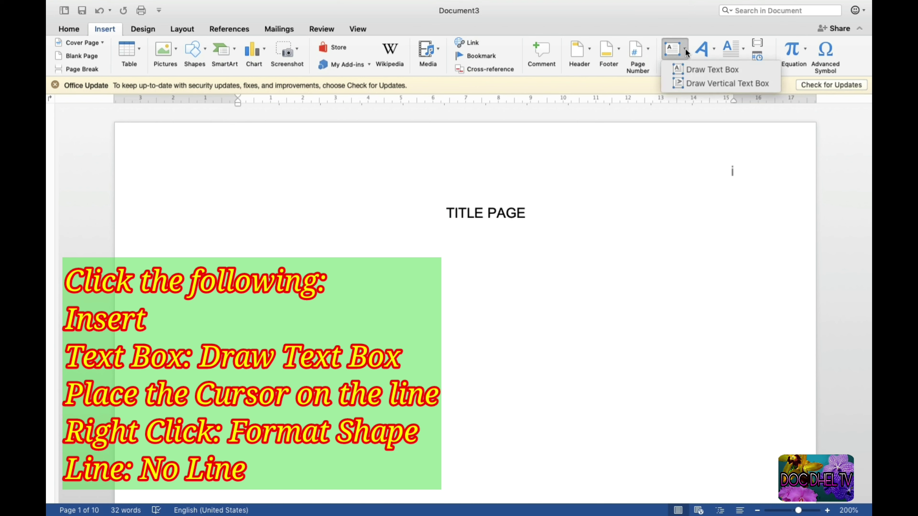
click(706, 70)
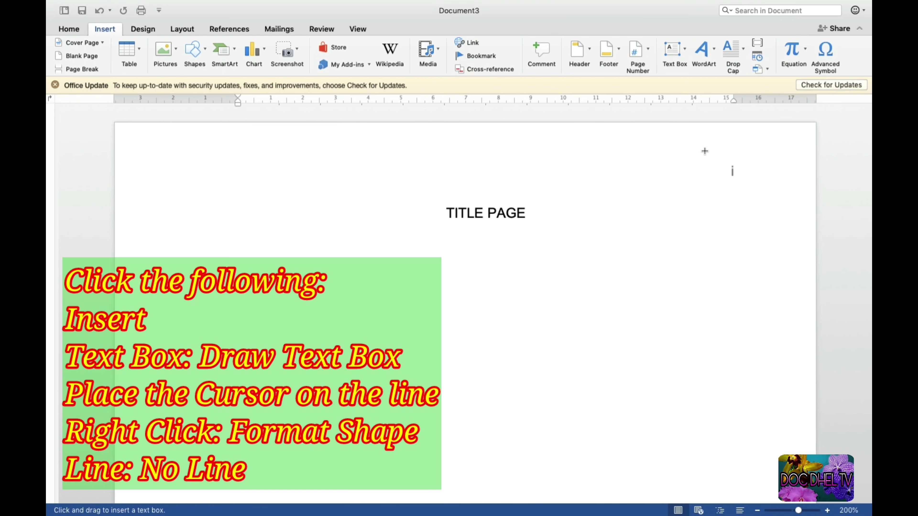
drag(704, 151, 757, 186)
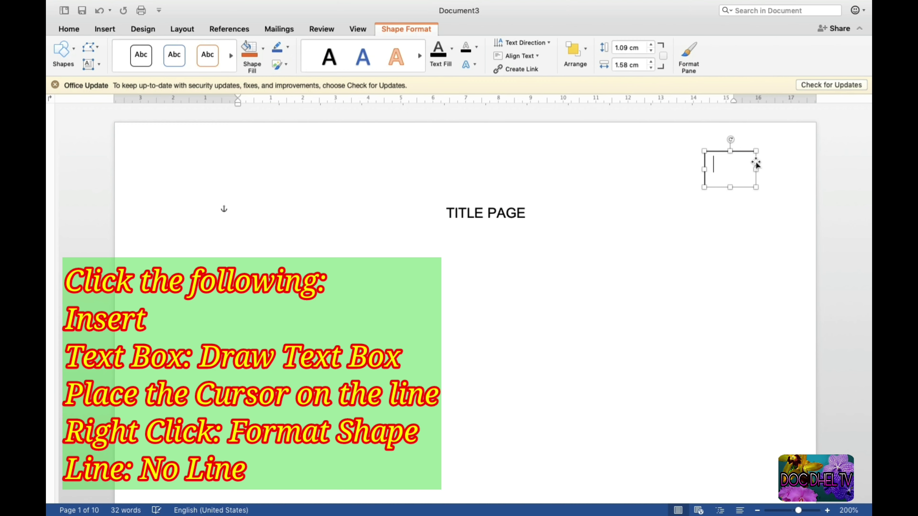
click(737, 219)
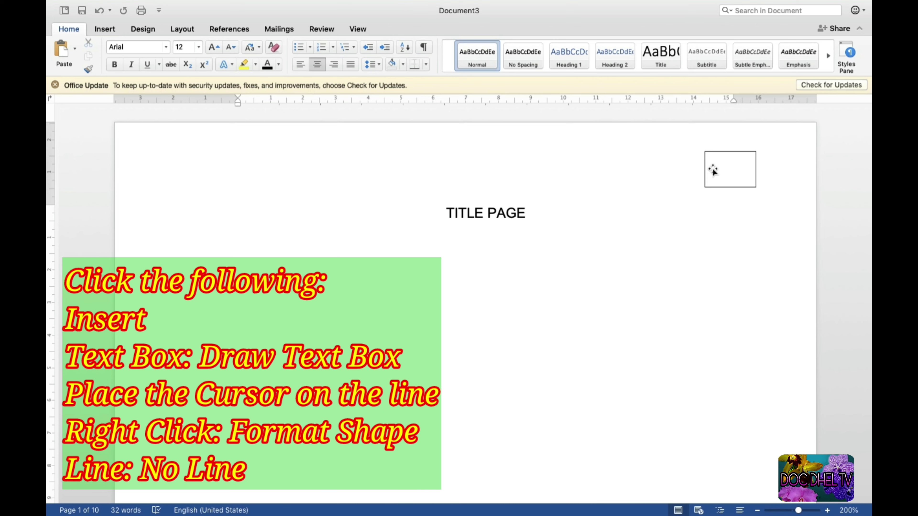
Set the outline of the title page's text box to No line and close the formatting pane
click(732, 154)
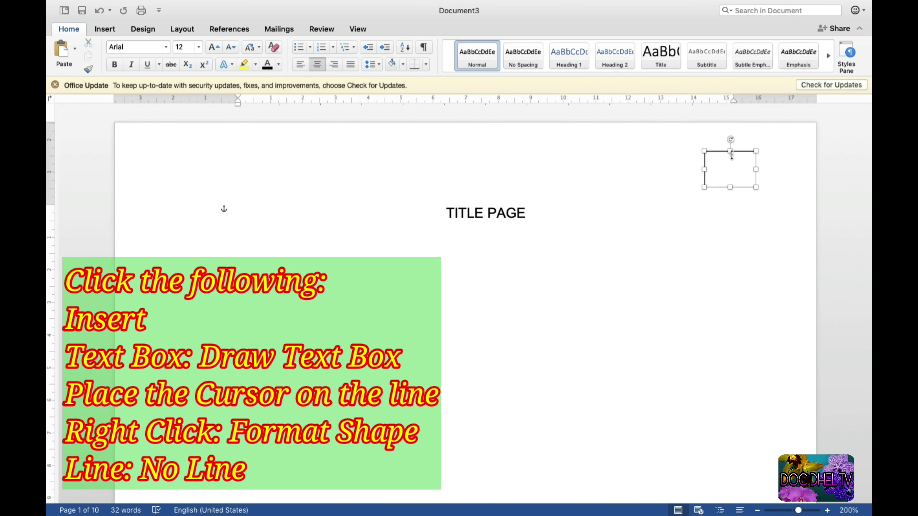
right_click(745, 183)
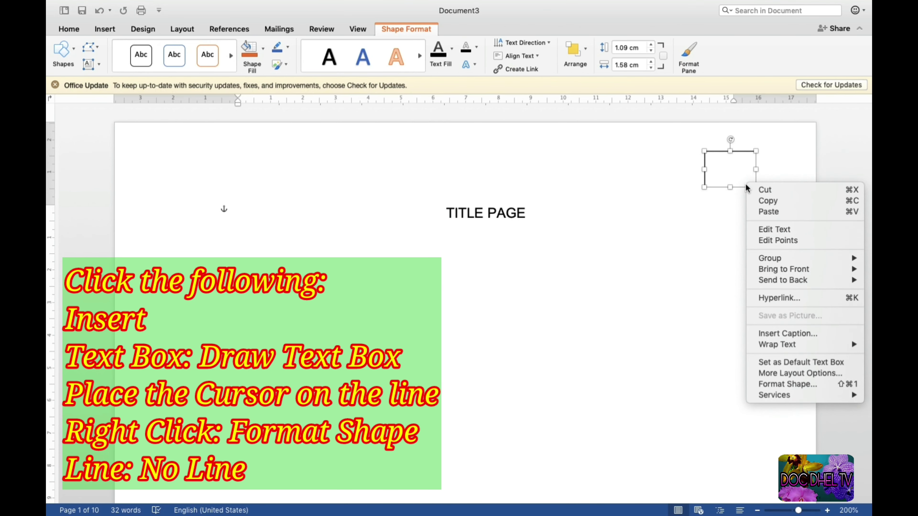
click(781, 383)
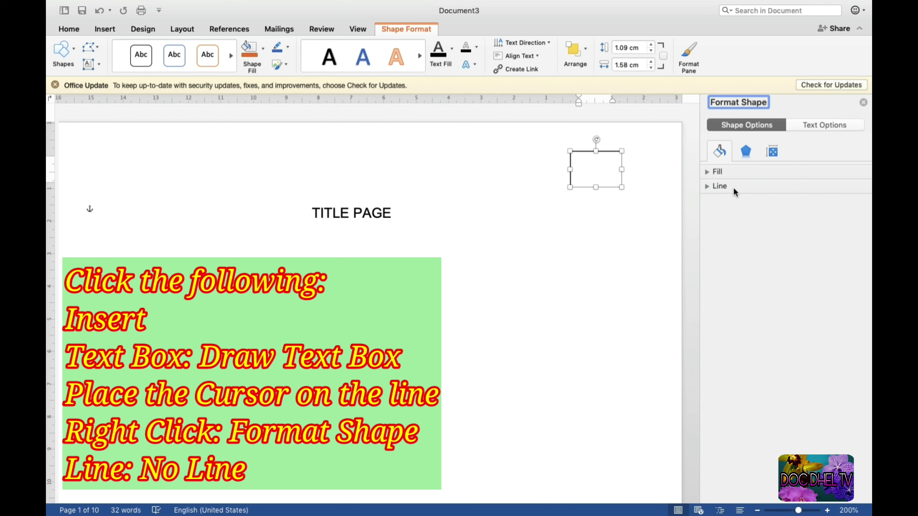
click(733, 187)
click(714, 204)
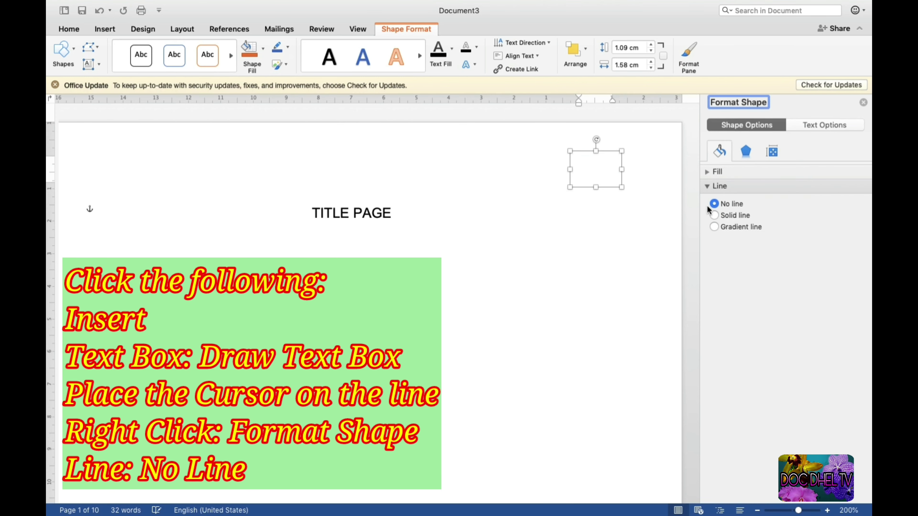
click(616, 259)
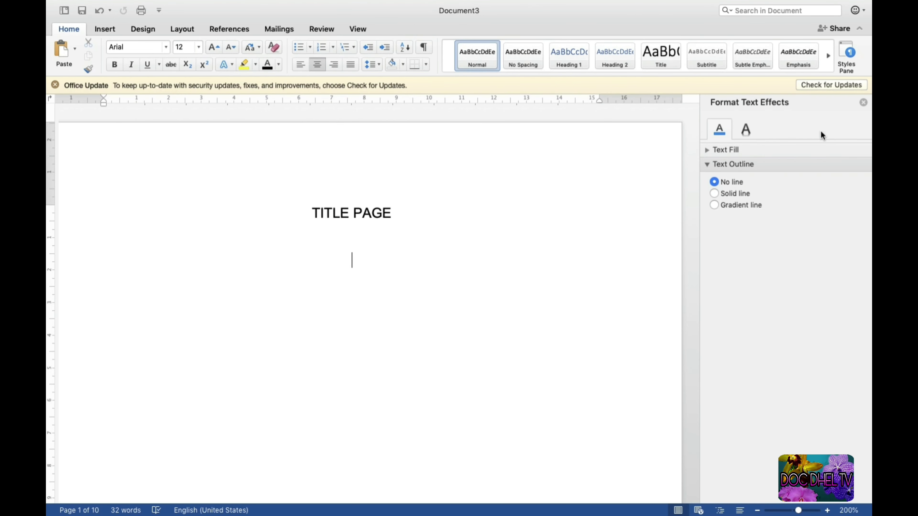
click(863, 102)
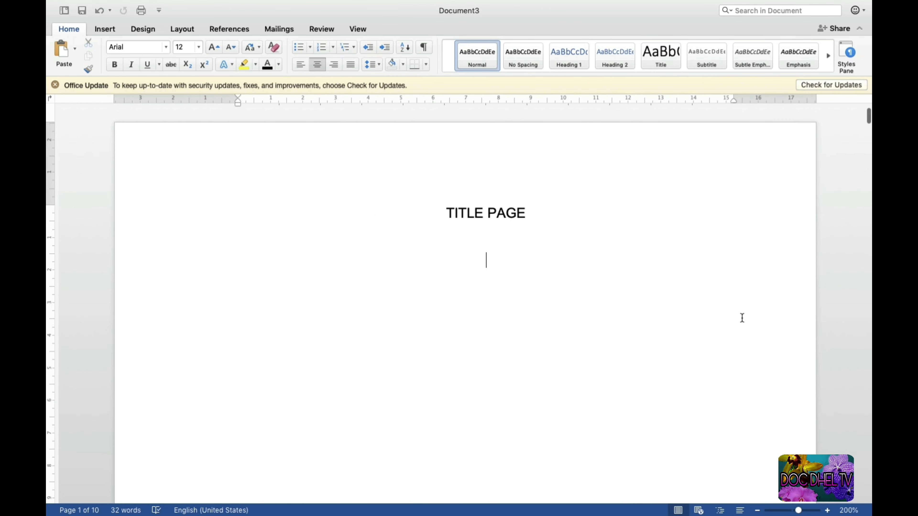
Draw a text box about 1.07 cm high and 1.17 cm wide over the page number on the Chapter 1 page
scroll(743, 318, down, 15)
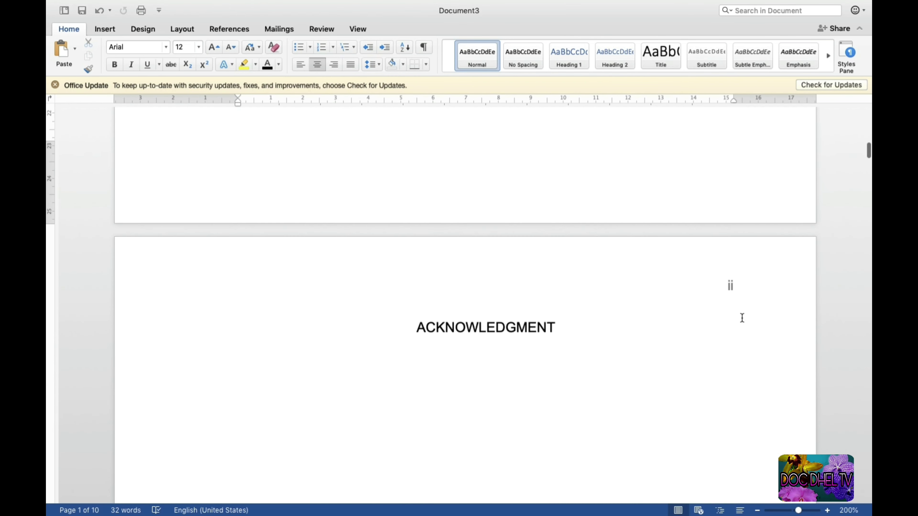
scroll(742, 318, down, 3)
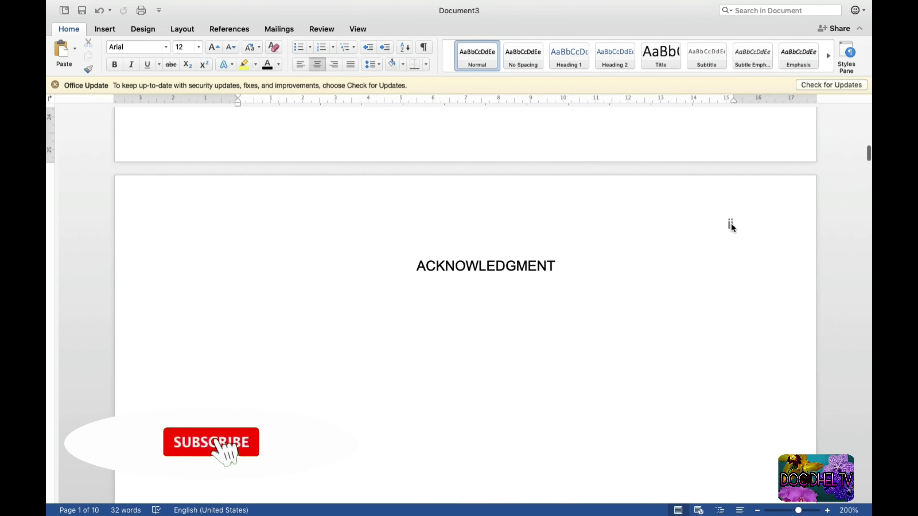
scroll(736, 223, down, 8)
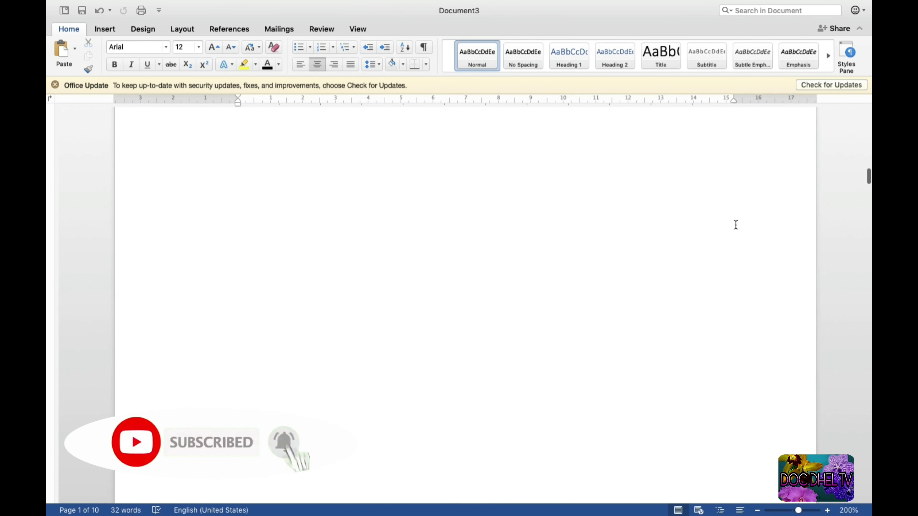
scroll(736, 224, down, 20)
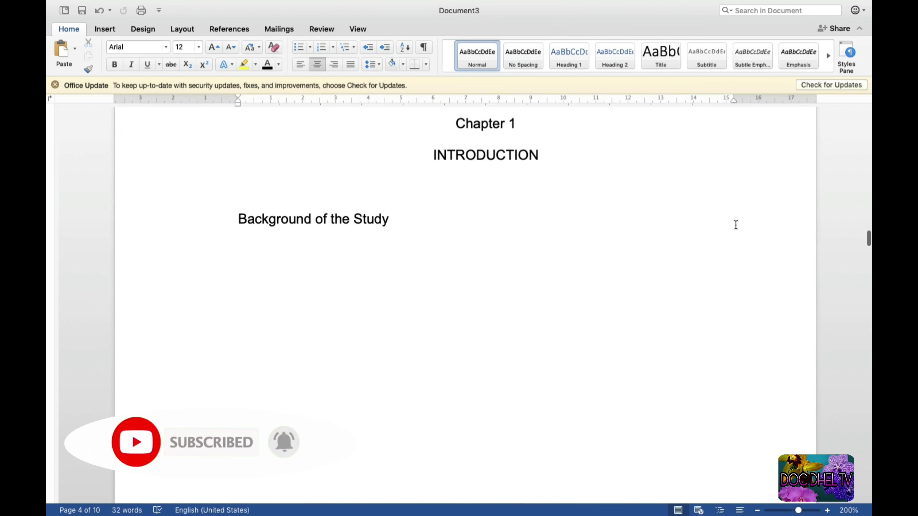
scroll(736, 225, up, 5)
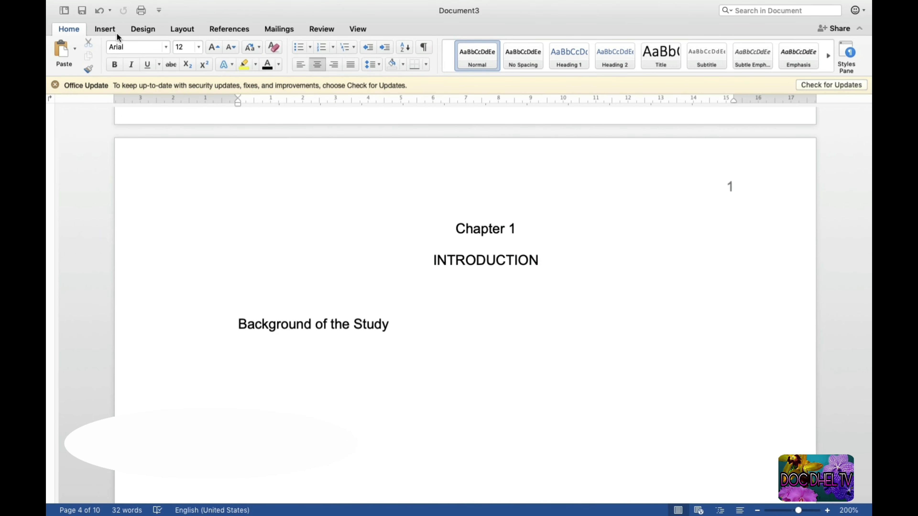
click(106, 29)
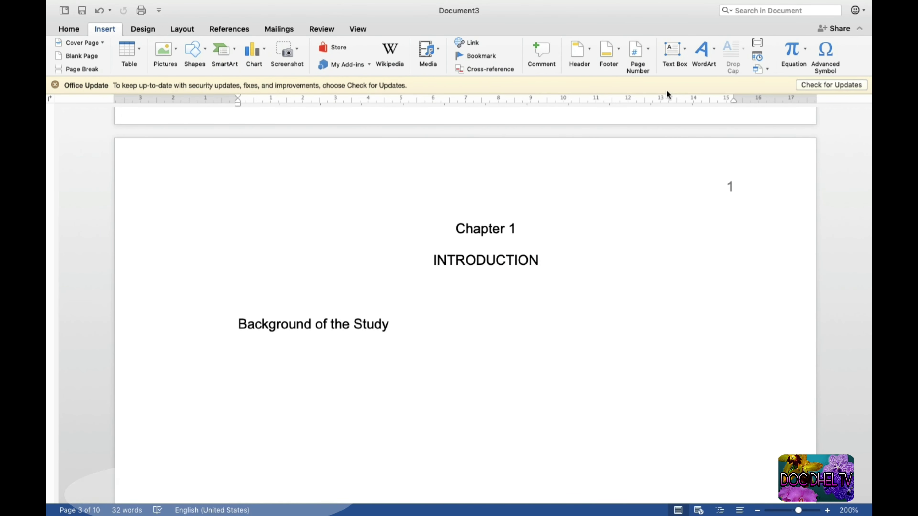
click(682, 58)
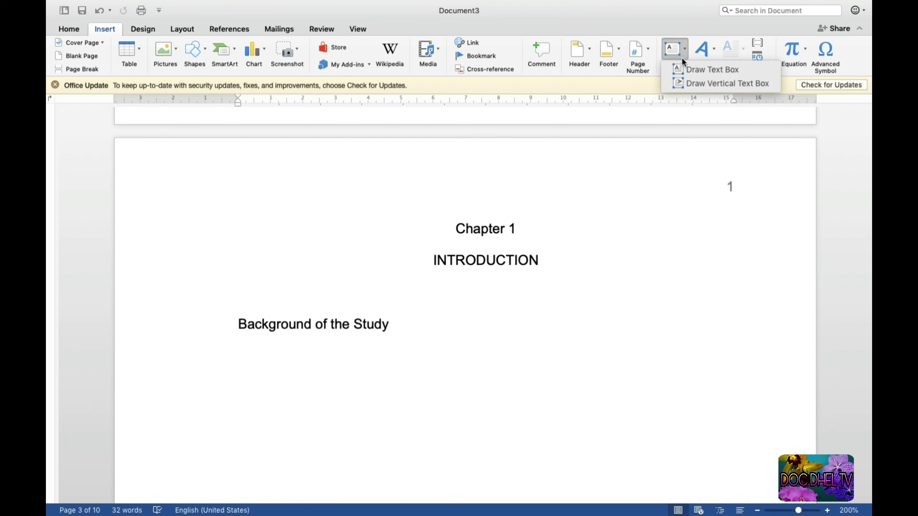
click(695, 69)
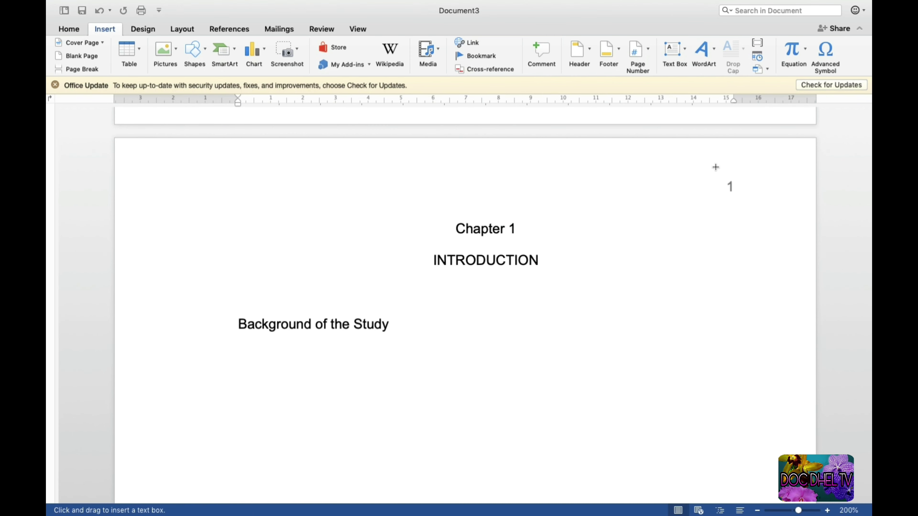
drag(716, 167, 754, 202)
Set the outline of the Chapter 1 page's text box to No line and close the formatting pane
right_click(743, 202)
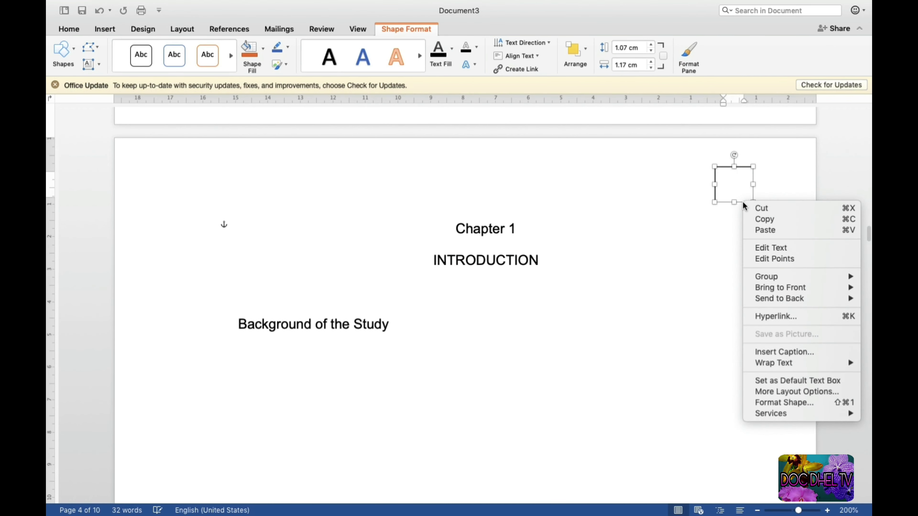
click(779, 404)
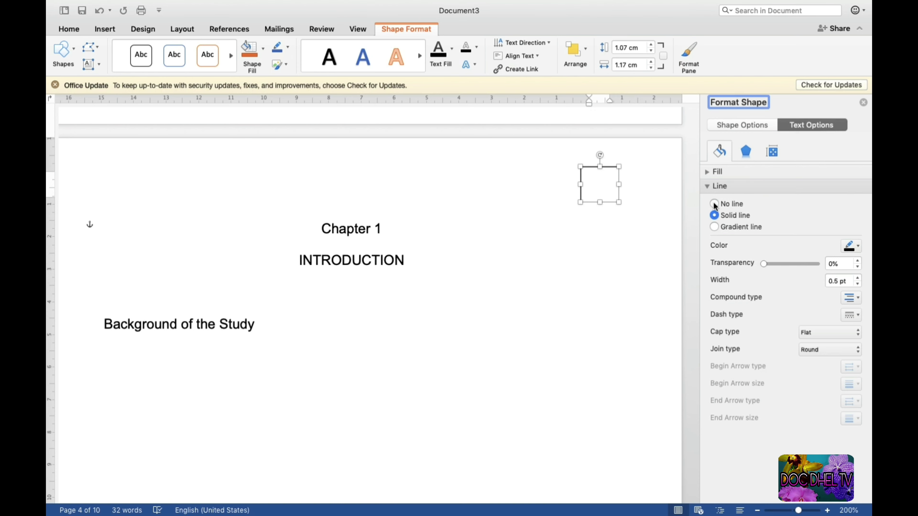
click(715, 204)
click(619, 237)
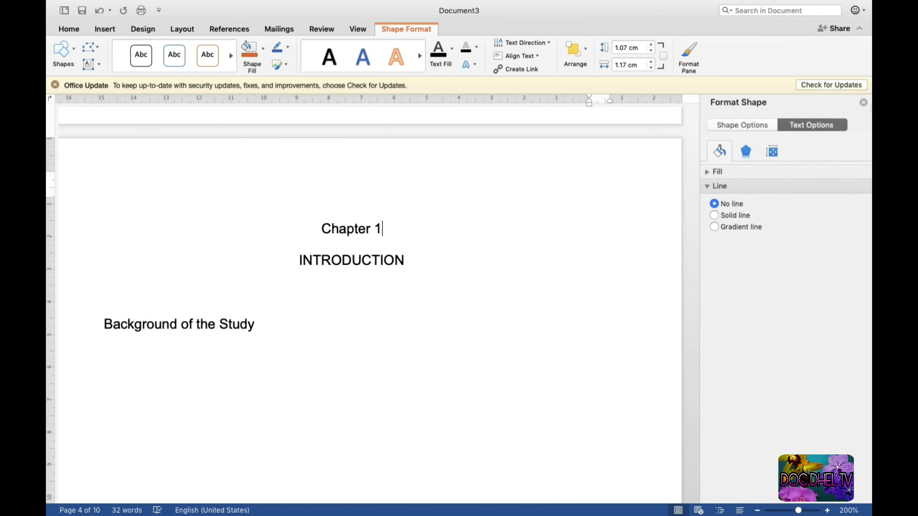
click(863, 103)
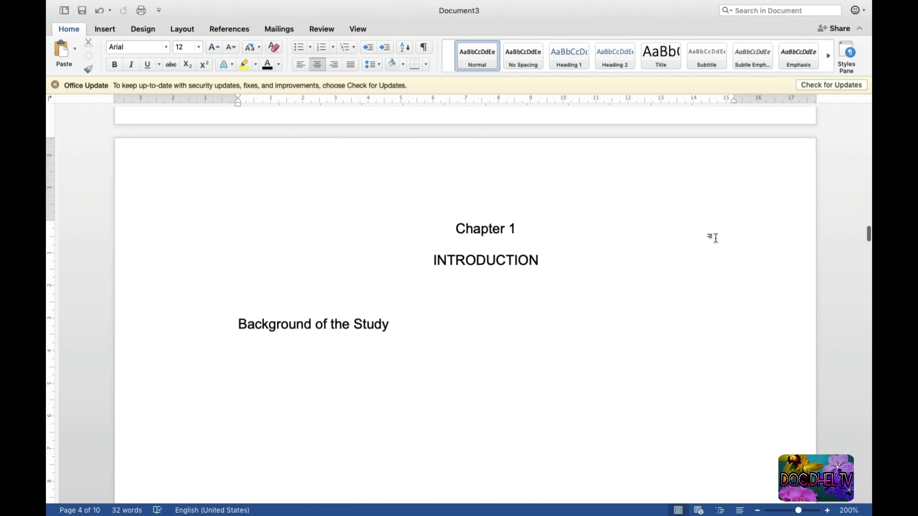
Draw a text box about 1.09 cm high and 1.25 cm wide over the page number on the Chapter 2 page
scroll(716, 238, down, 15)
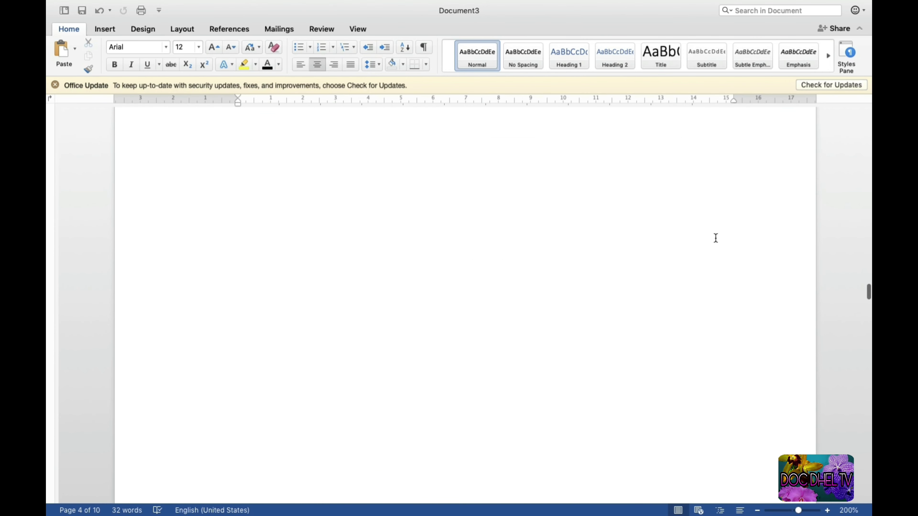
scroll(716, 237, down, 10)
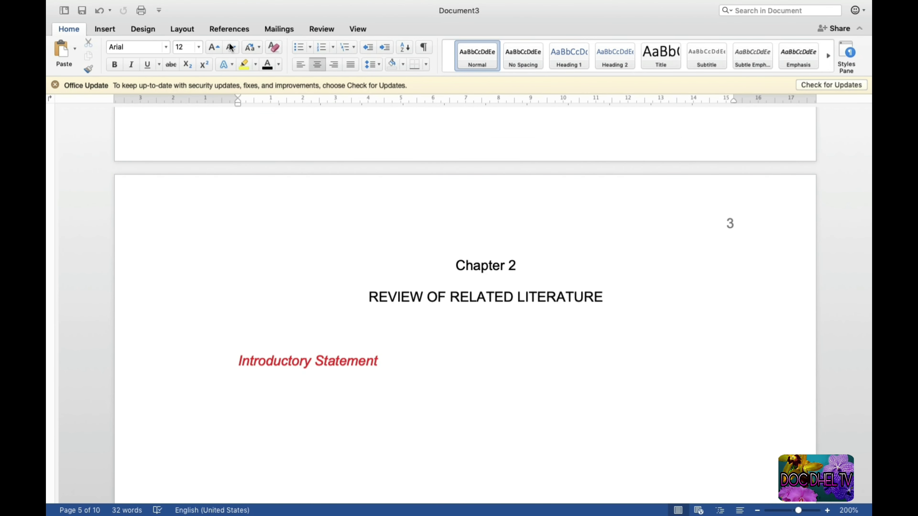
click(104, 30)
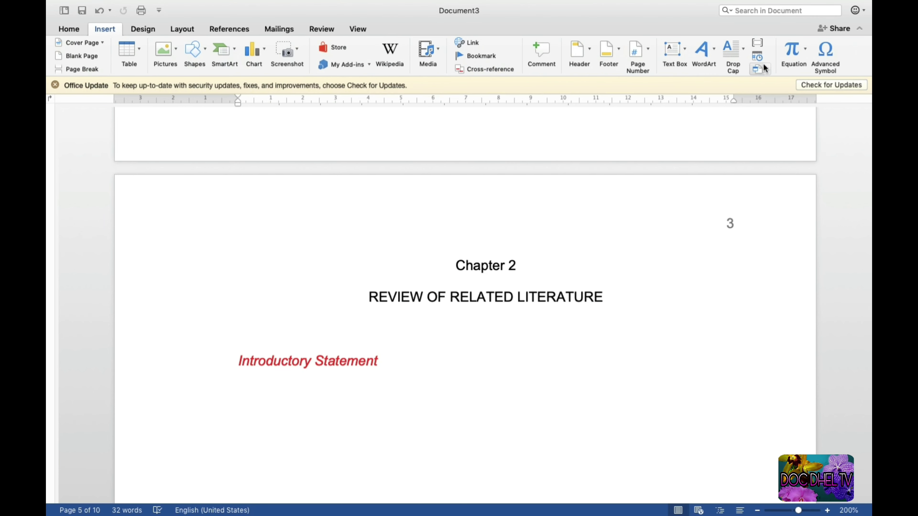
click(676, 57)
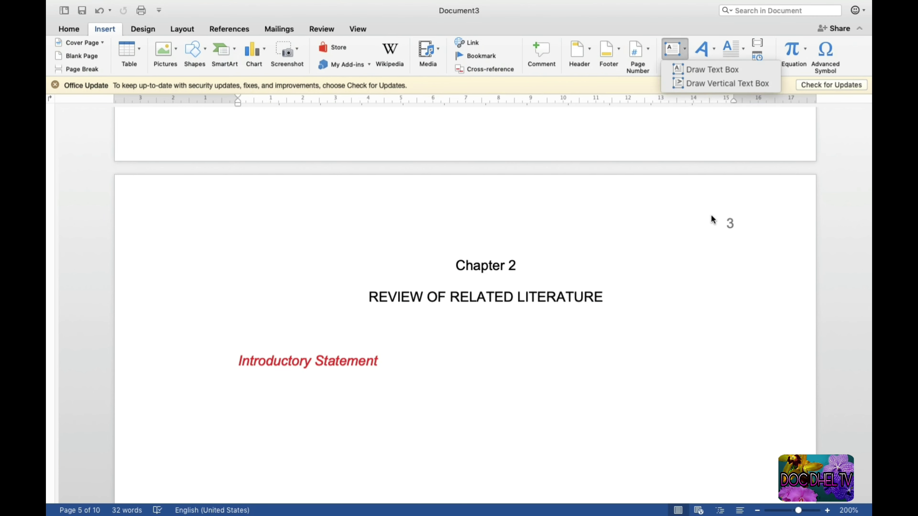
click(718, 70)
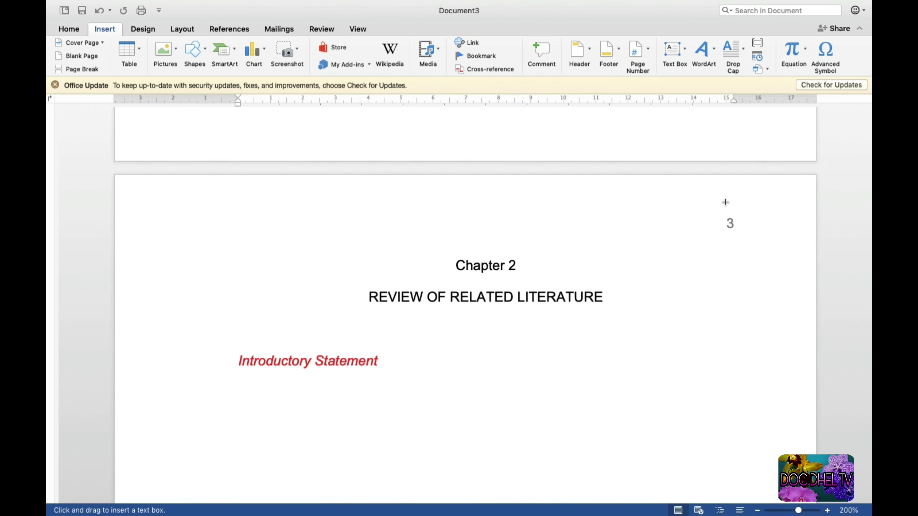
drag(709, 203, 737, 241)
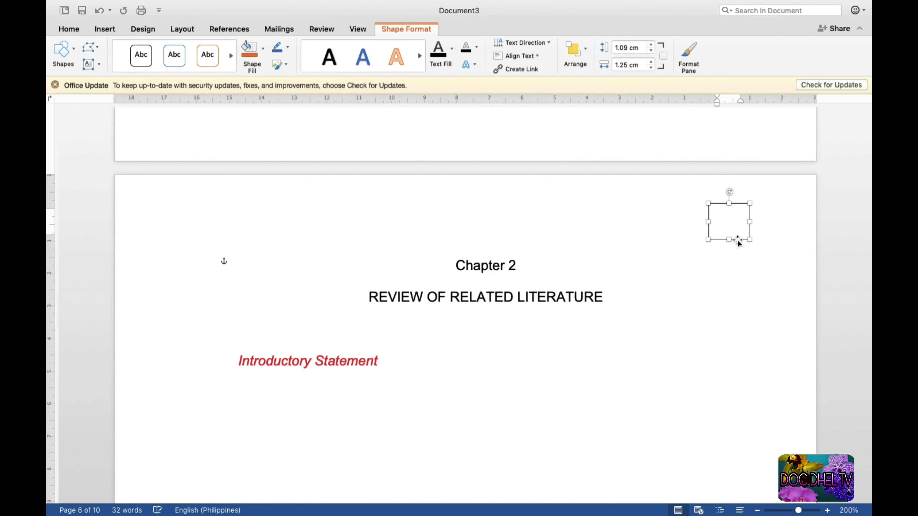
Set the outline of the Chapter 2 page's text box to No line and close the formatting pane
right_click(737, 240)
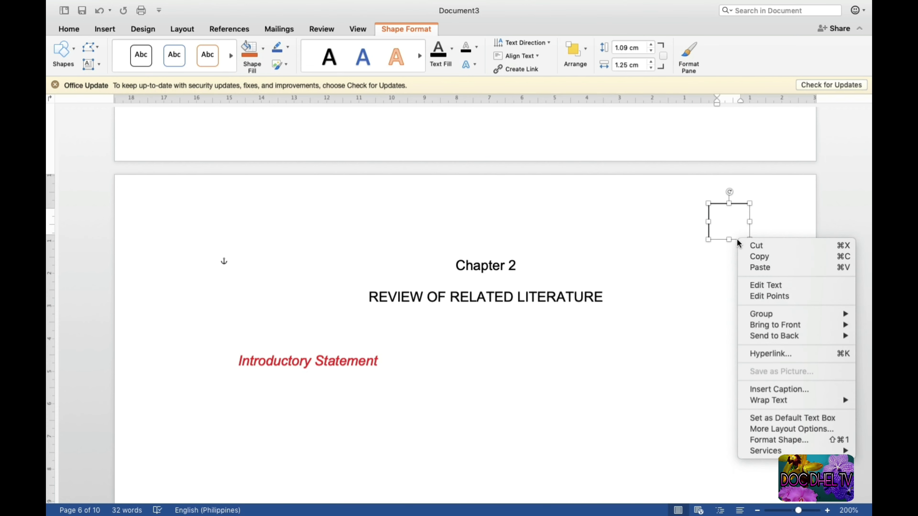
click(772, 439)
click(714, 204)
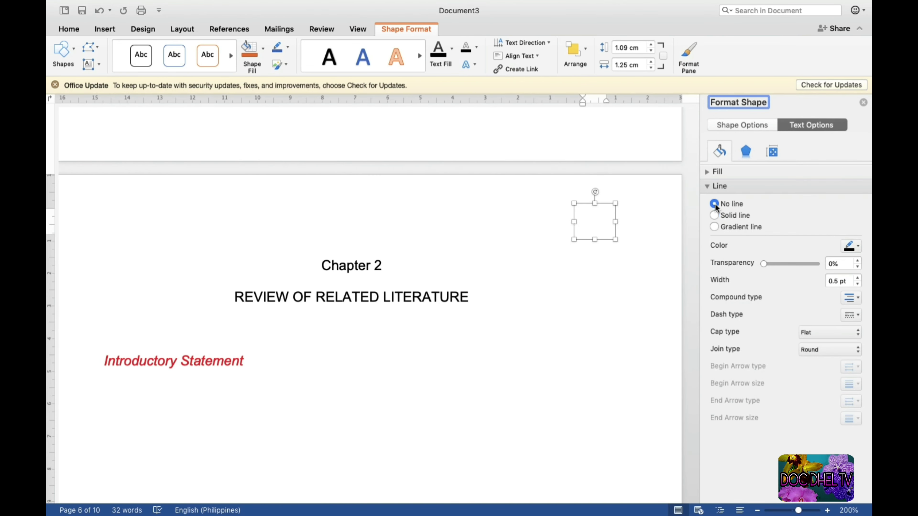
click(602, 288)
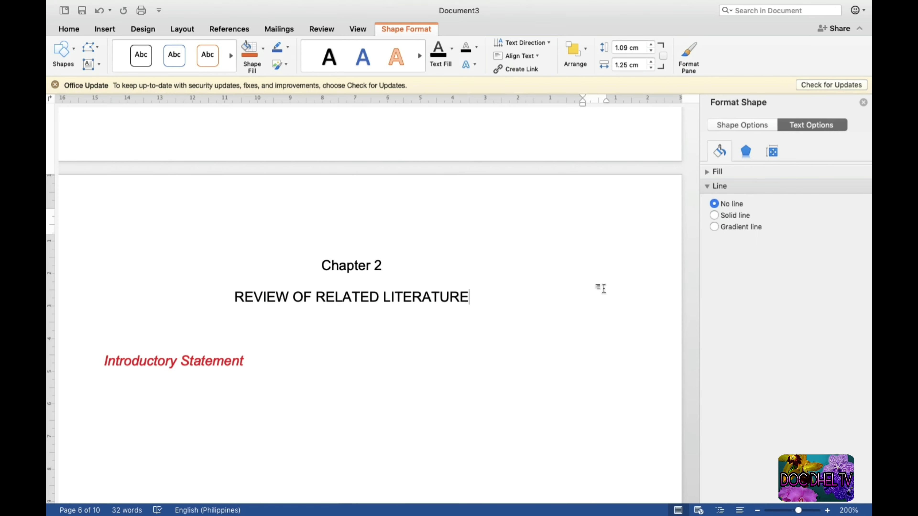
click(863, 102)
Draw a text box about 1.37 cm high and 1.37 cm wide over the page number on the Chapter 3 page
scroll(706, 275, down, 15)
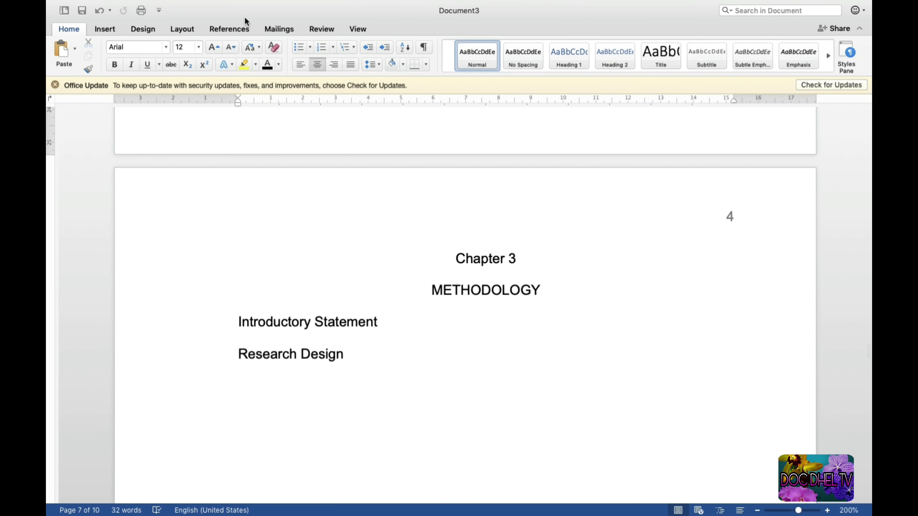
click(109, 29)
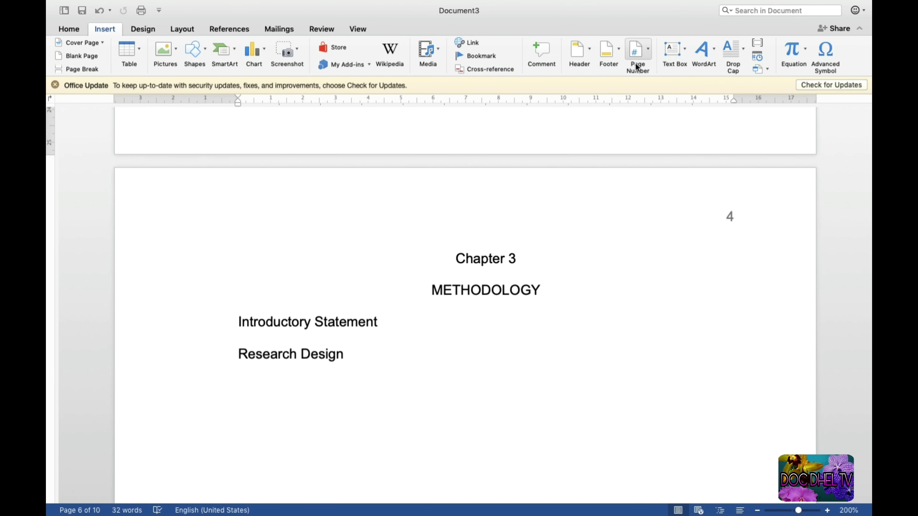
click(680, 58)
click(704, 69)
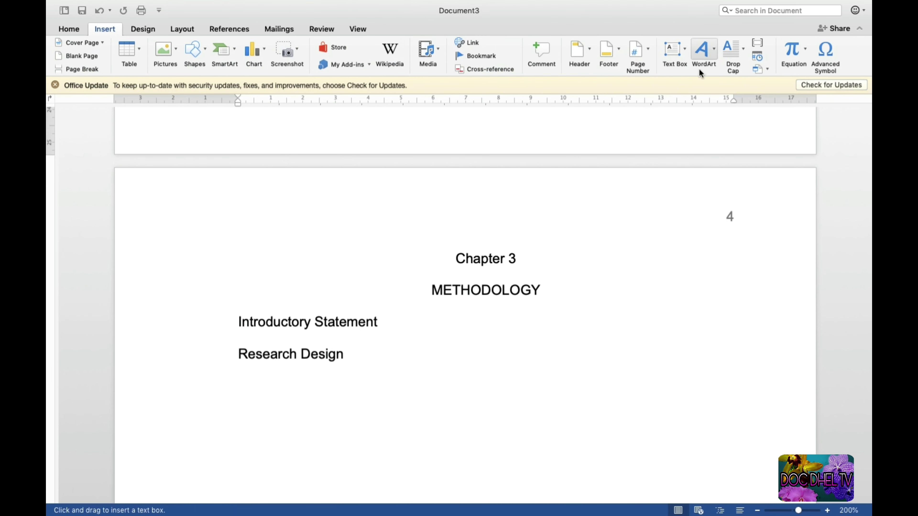
drag(709, 195, 753, 239)
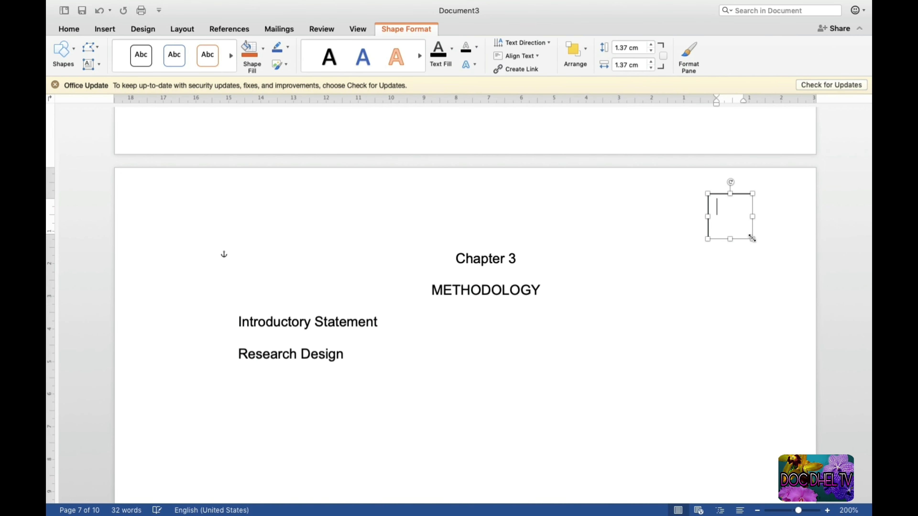
Set the outline of the Chapter 3 page's text box to No line and close the formatting pane
right_click(740, 239)
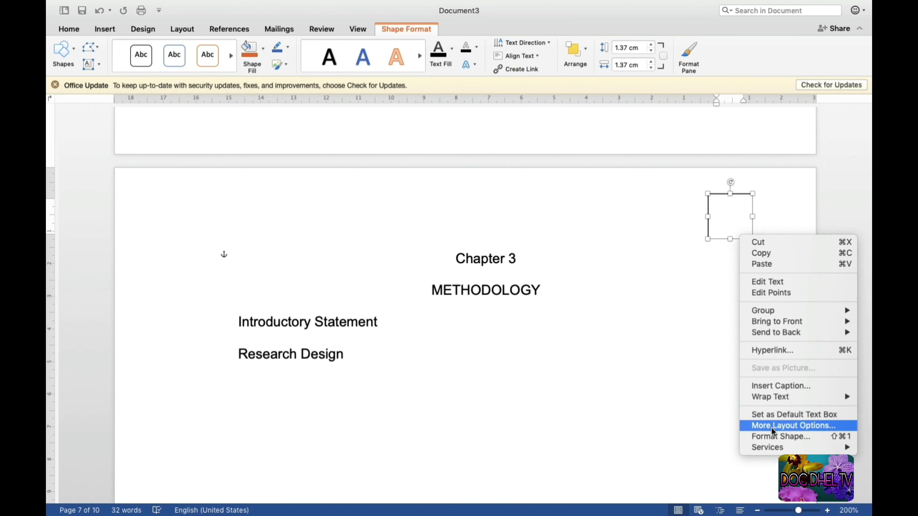
click(772, 436)
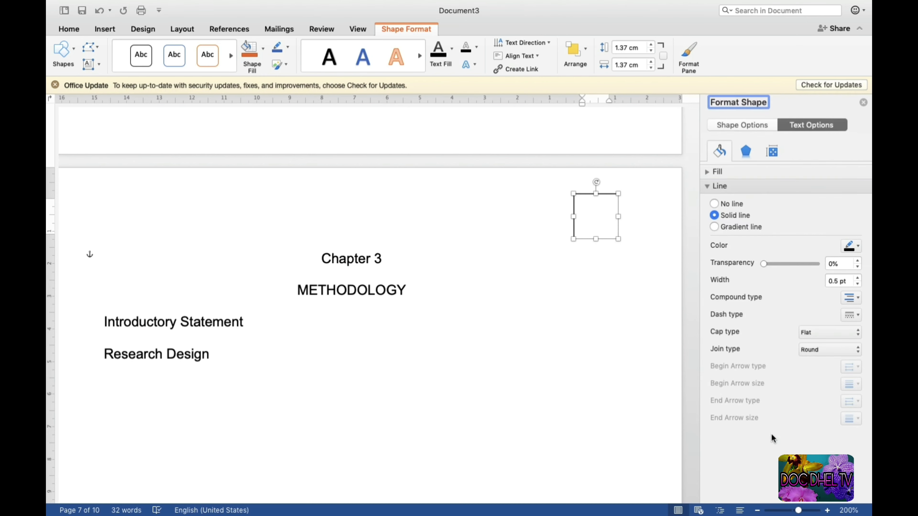
click(717, 204)
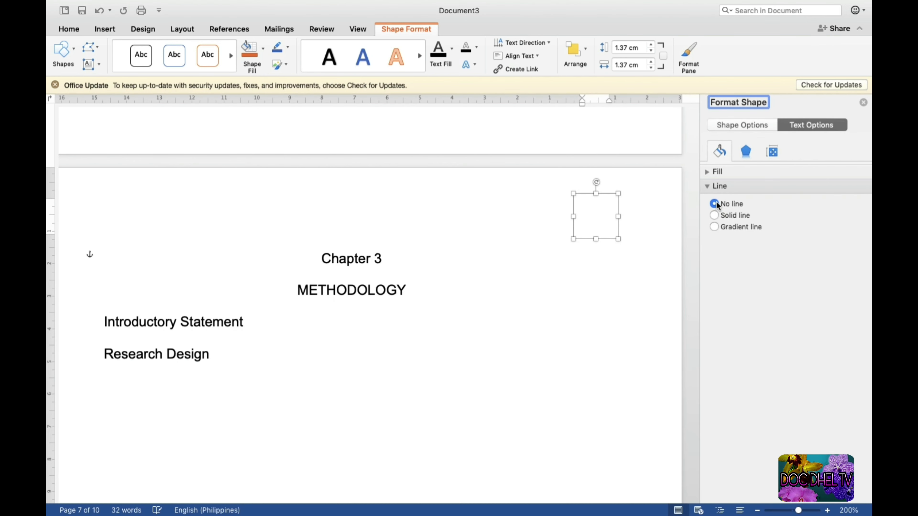
click(611, 275)
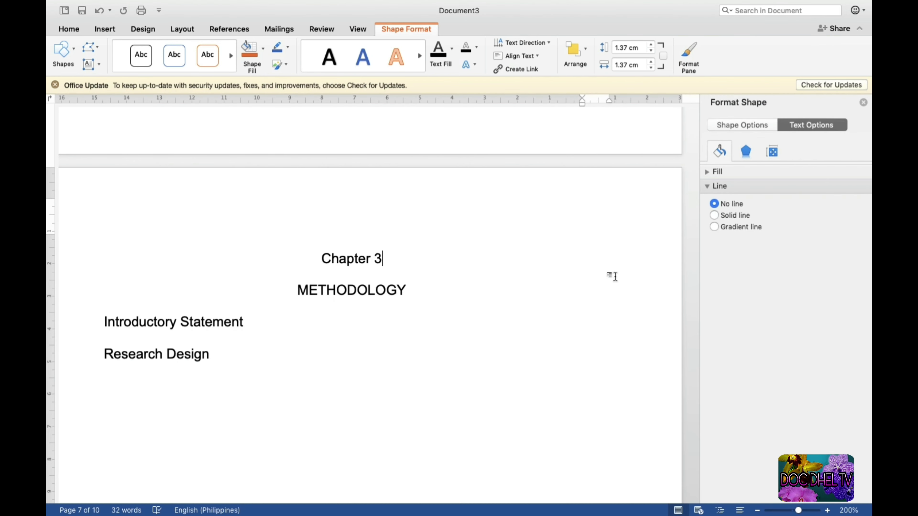
click(863, 102)
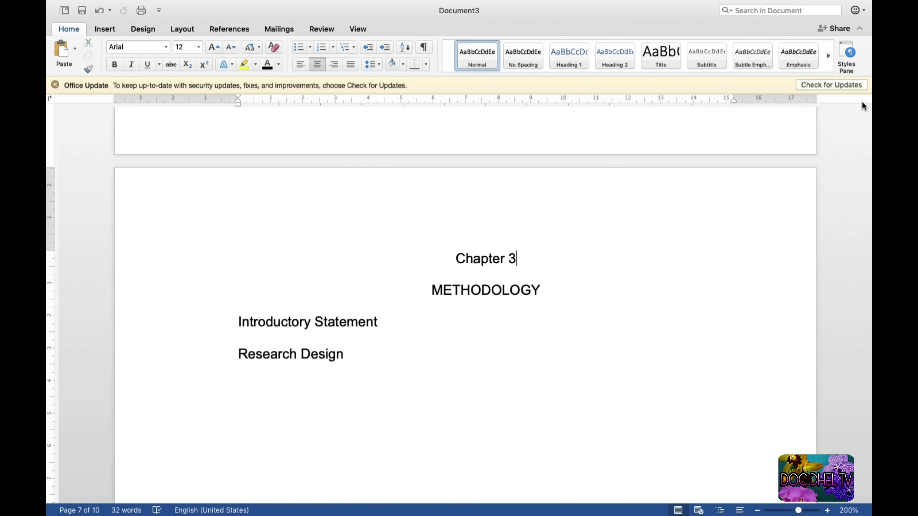
Review the page numbering from the Chapter 3 page back to the title page and the preliminary pages
scroll(692, 264, down, 3)
scroll(692, 264, up, 8)
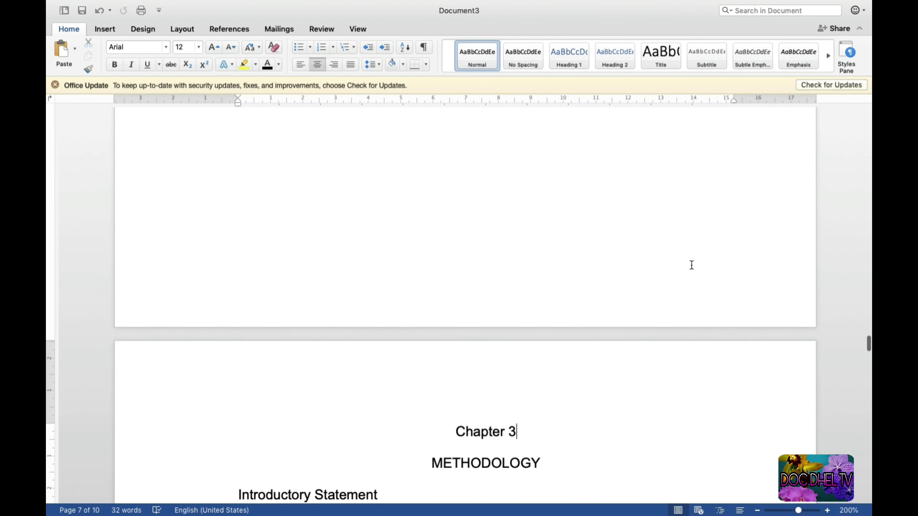
scroll(692, 265, down, 3)
scroll(691, 265, up, 10)
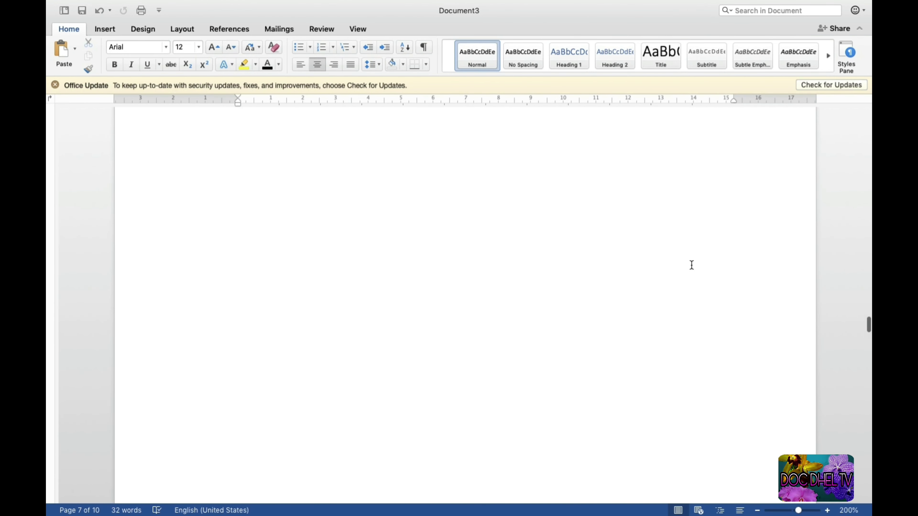
scroll(691, 265, up, 15)
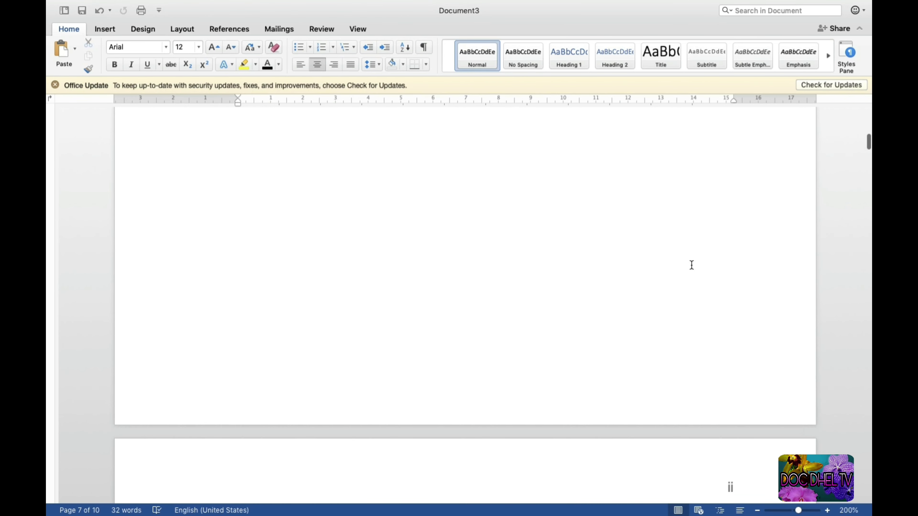
scroll(691, 265, down, 3)
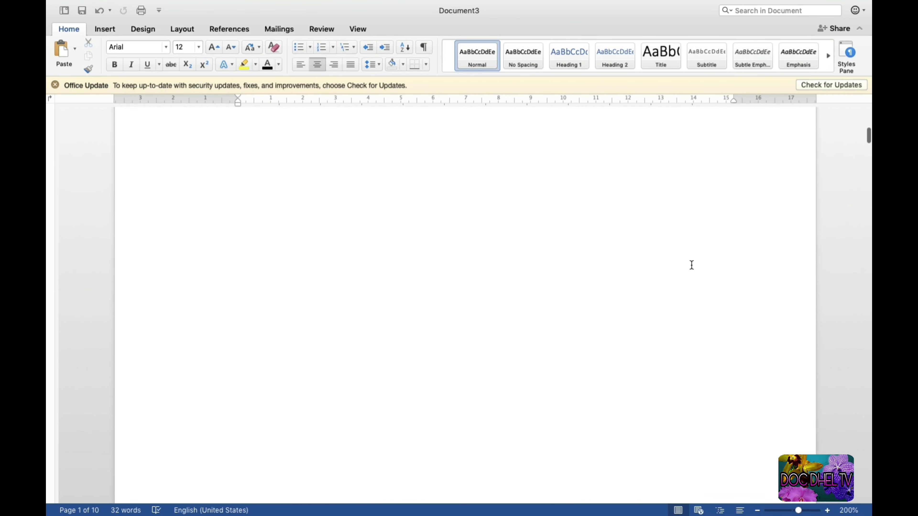
scroll(692, 266, up, 3)
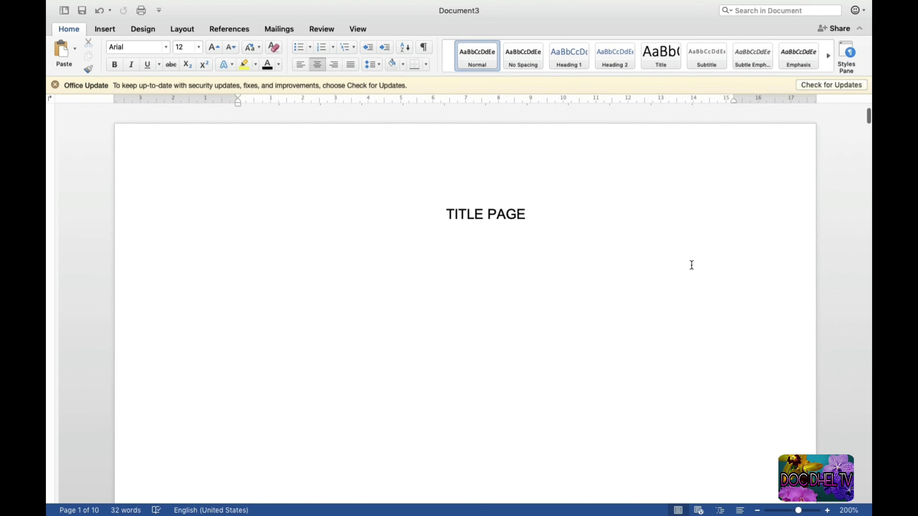
scroll(691, 265, down, 3)
scroll(691, 265, down, 5)
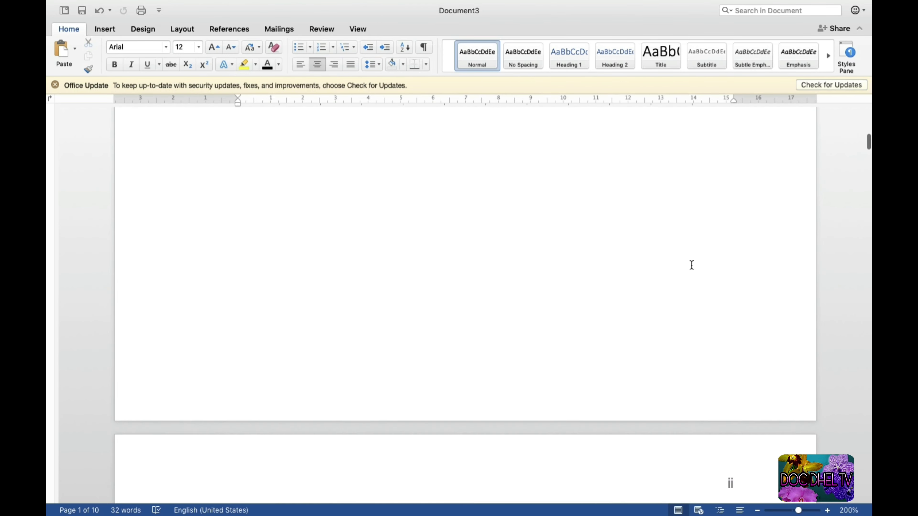
scroll(691, 265, down, 5)
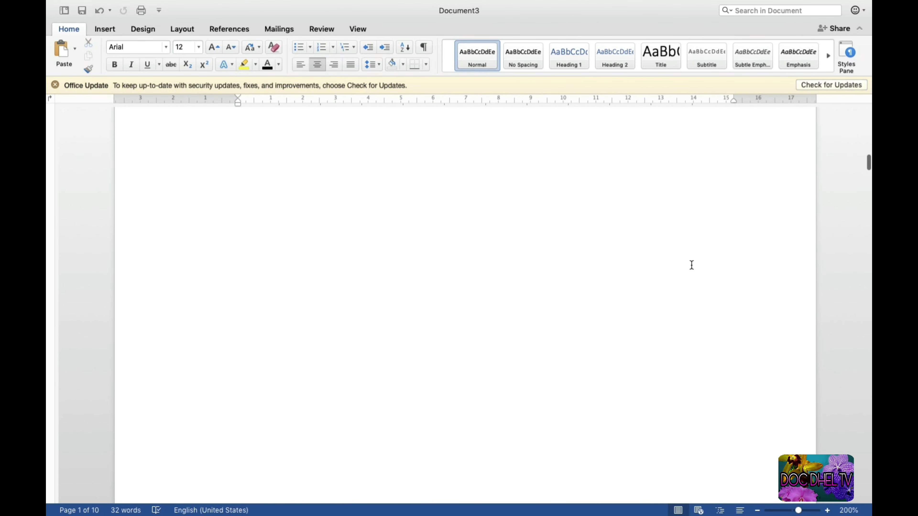
scroll(691, 265, up, 5)
scroll(691, 265, up, 5)
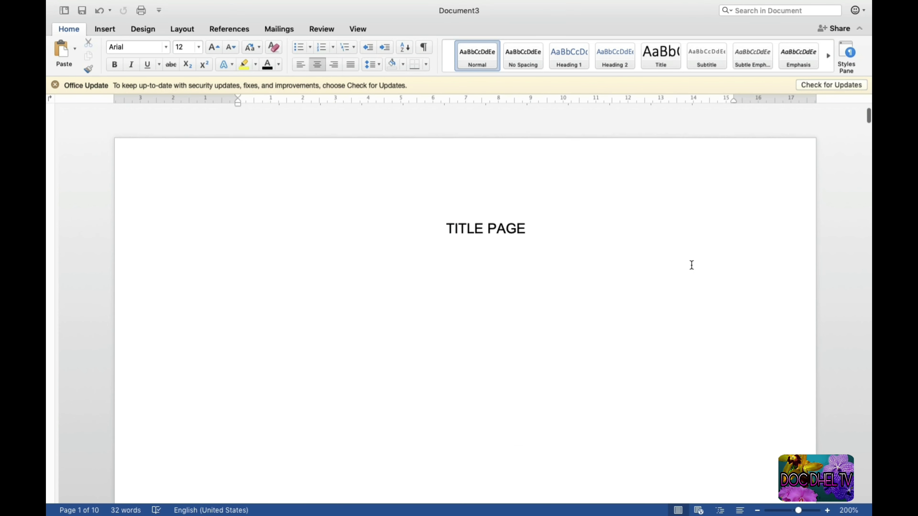